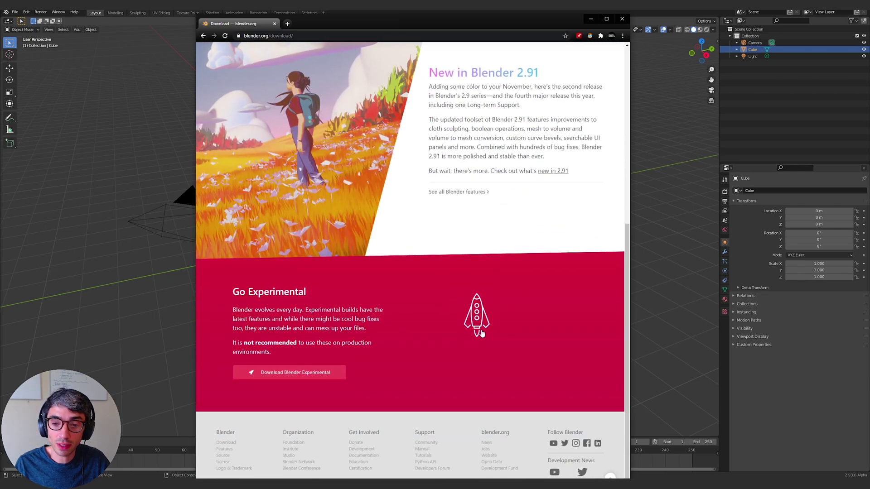
{"action": "left_click", "coordinate": [480, 326]}
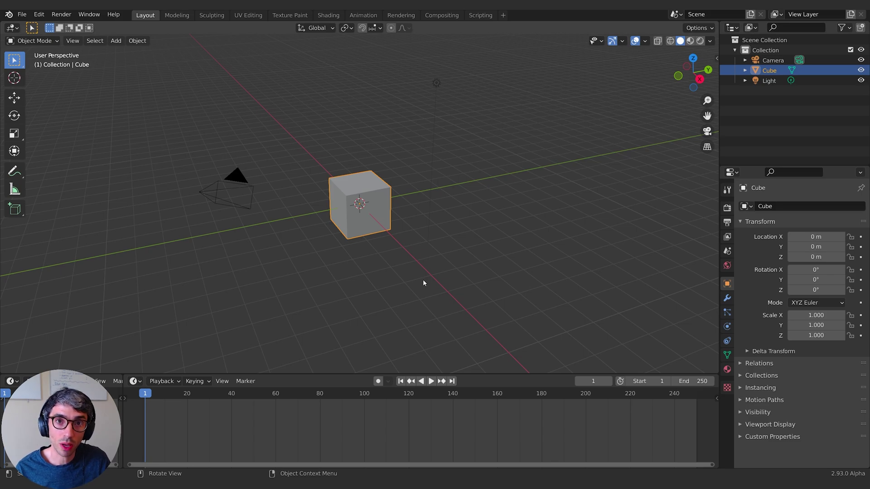
{"action": "middle_click_drag", "start_coordinate": [422, 279], "coordinate": [424, 280]}
{"action": "middle_click_drag", "start_coordinate": [425, 280], "coordinate": [421, 274], "text": "shift"}
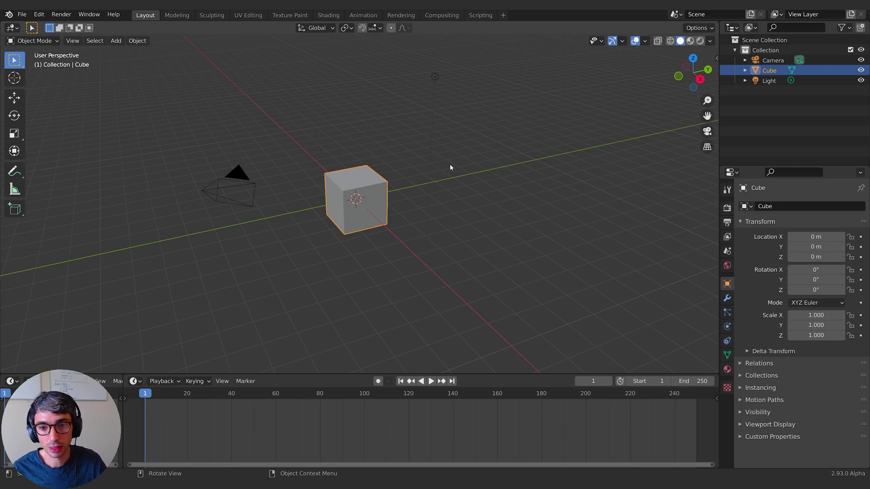
- Delete the camera and light, add a grid mesh at the origin and scale it to about -10.242 on all axes
{"action": "key", "text": "shift+s"}
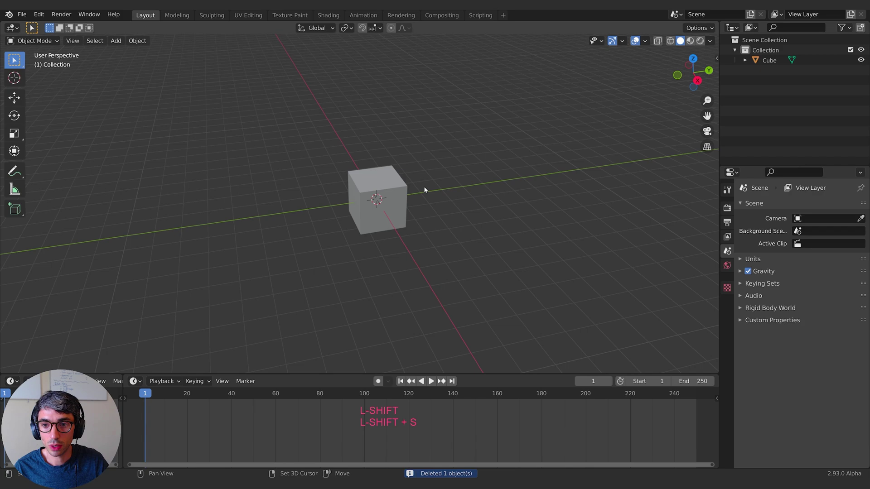
{"action": "key", "text": "shift+a"}
{"action": "mouse_move", "coordinate": [423, 187]}
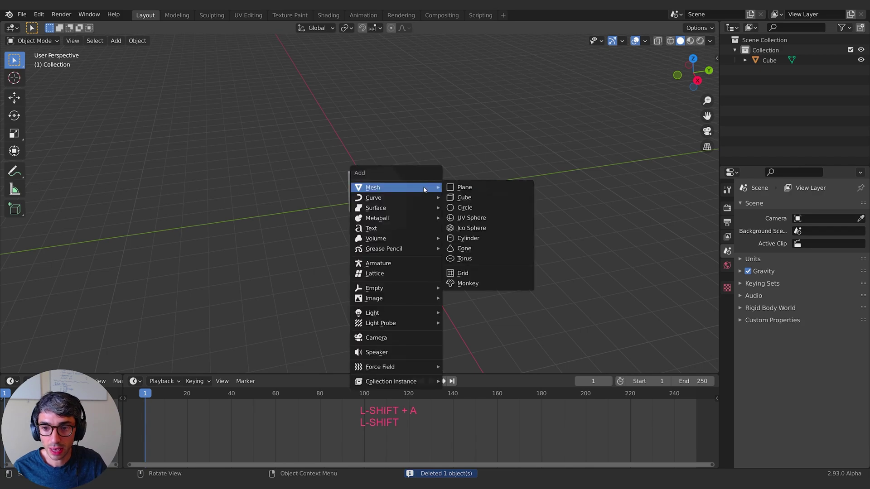
{"action": "left_click", "coordinate": [482, 272]}
{"action": "key", "text": "s"}
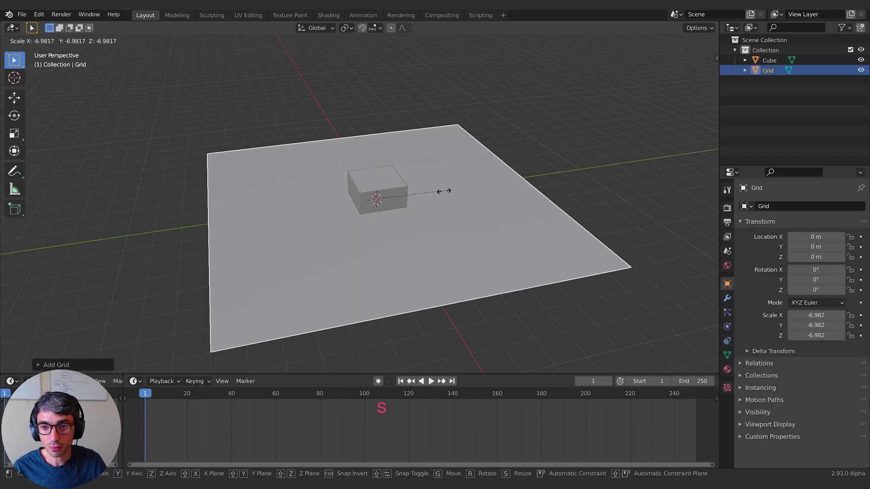
{"action": "left_click", "coordinate": [477, 202]}
- Examine the grid's subdivisions in Edit Mode and return to Object Mode
{"action": "key", "text": "shift+a"}
{"action": "mouse_move", "coordinate": [362, 189]}
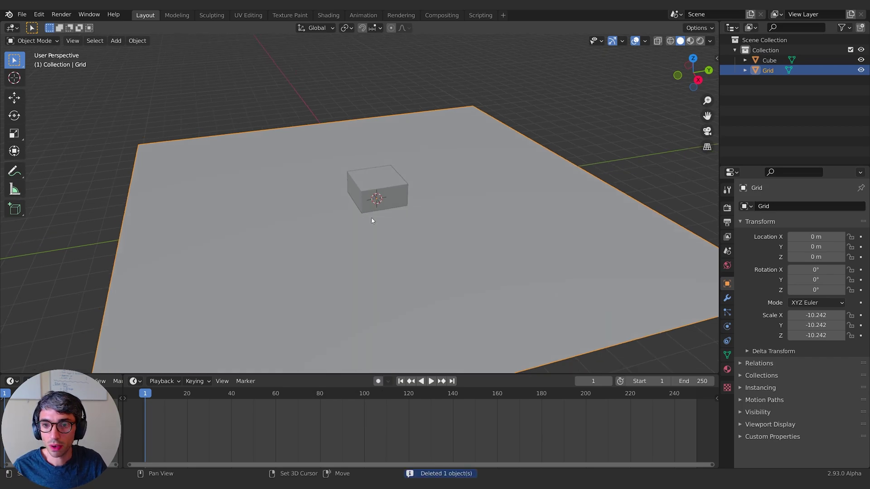
{"action": "key", "text": "Tab"}
{"action": "middle_click_drag", "start_coordinate": [373, 194], "coordinate": [361, 242]}
{"action": "scroll", "coordinate": [501, 235], "scroll_direction": "down", "scroll_amount": 4}
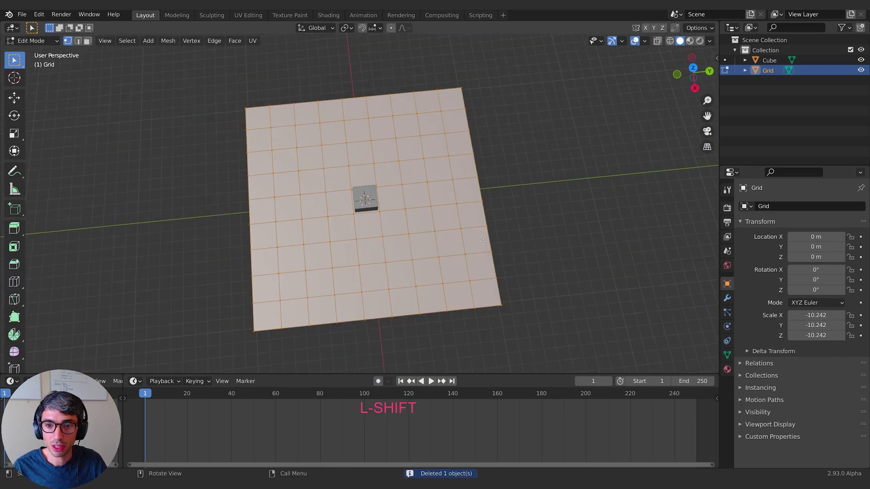
{"action": "key", "text": "Tab"}
{"action": "scroll", "coordinate": [427, 264], "scroll_direction": "up", "scroll_amount": 3}
{"action": "middle_click_drag", "start_coordinate": [428, 264], "coordinate": [442, 210]}
- Change the timeline area into a Geometry Node Editor and enlarge it to about half the window height
{"action": "left_click_drag", "start_coordinate": [487, 374], "coordinate": [485, 335]}
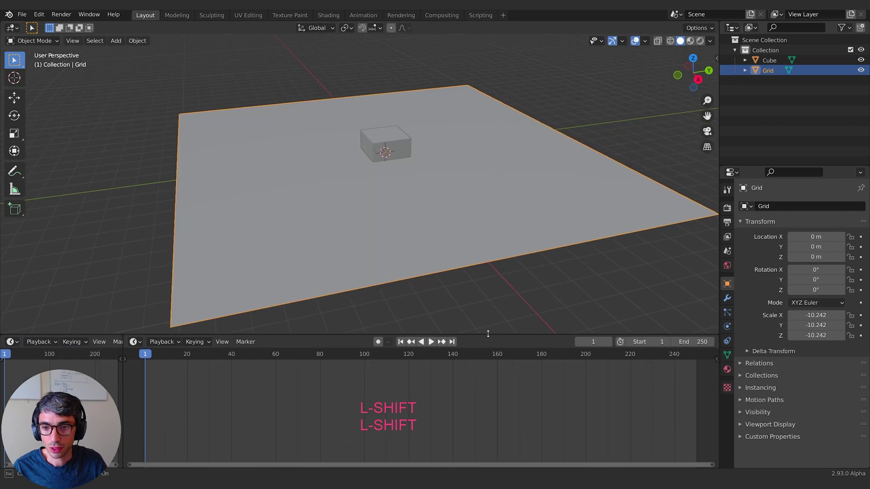
{"action": "left_click", "coordinate": [136, 342]}
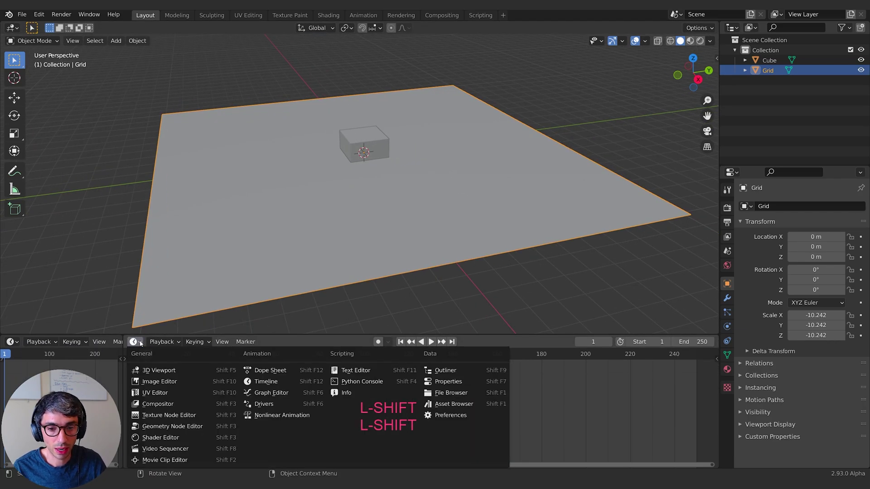
{"action": "left_click", "coordinate": [136, 342]}
{"action": "left_click", "coordinate": [136, 342]}
{"action": "left_click", "coordinate": [144, 415]}
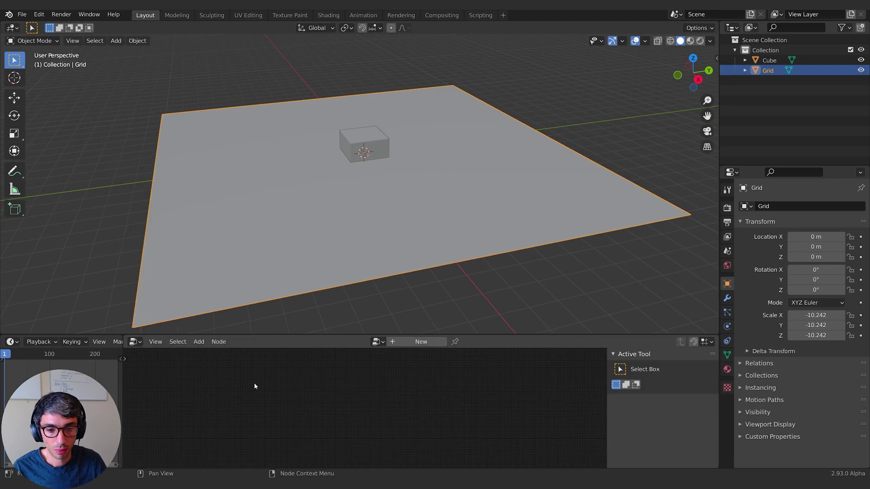
{"action": "left_click_drag", "start_coordinate": [273, 335], "coordinate": [272, 247]}
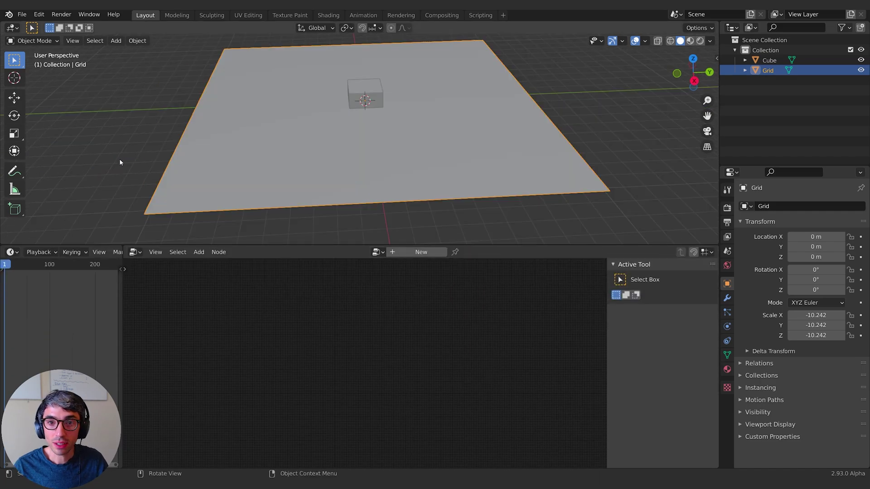
- Create a new geometry node tree for the grid and move the Group Output node farther from the Group Input
{"action": "left_click", "coordinate": [421, 251]}
{"action": "scroll", "coordinate": [403, 344], "scroll_direction": "up", "scroll_amount": 4}
{"action": "middle_click_drag", "start_coordinate": [398, 337], "coordinate": [382, 316]}
{"action": "scroll", "coordinate": [368, 326], "scroll_direction": "up", "scroll_amount": 4}
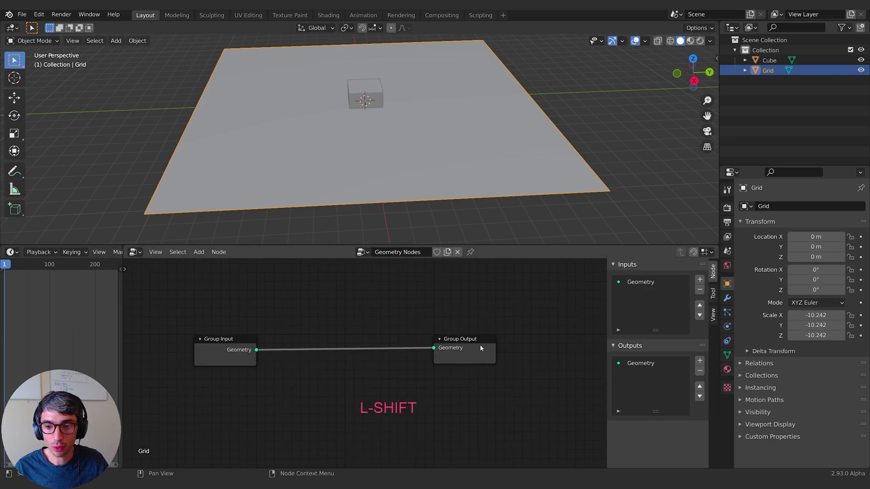
{"action": "left_click_drag", "start_coordinate": [480, 345], "coordinate": [491, 348]}
{"action": "middle_click_drag", "start_coordinate": [214, 326], "coordinate": [226, 329]}
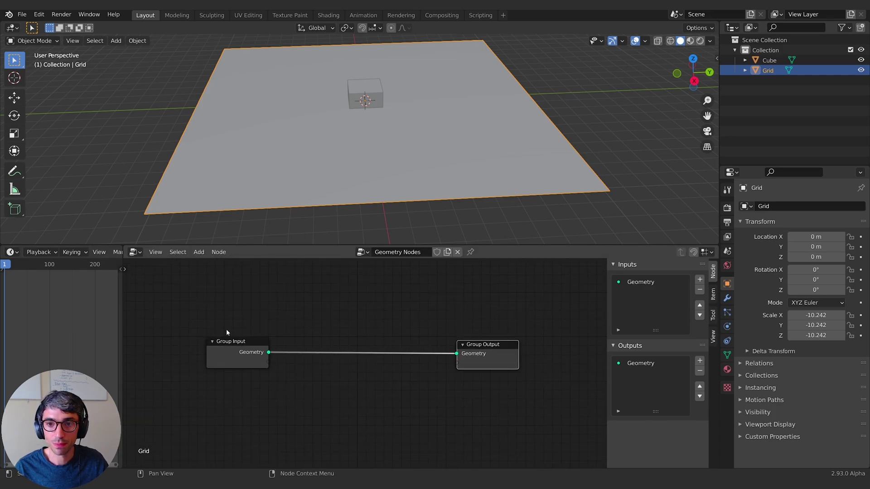
{"action": "middle_click_drag", "start_coordinate": [312, 321], "coordinate": [317, 322]}
{"action": "left_click", "coordinate": [317, 322]}
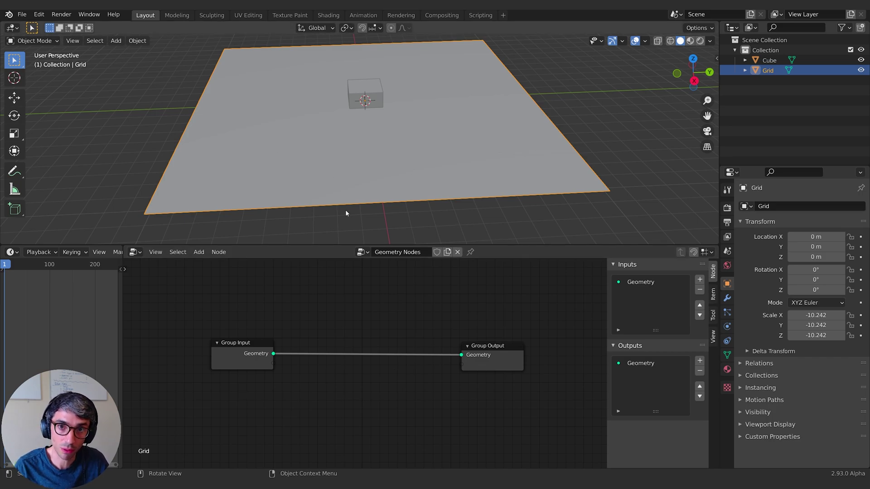
- Add a Point Distribute node on the link between Group Input and Group Output
{"action": "middle_click_drag", "start_coordinate": [405, 342], "coordinate": [413, 336]}
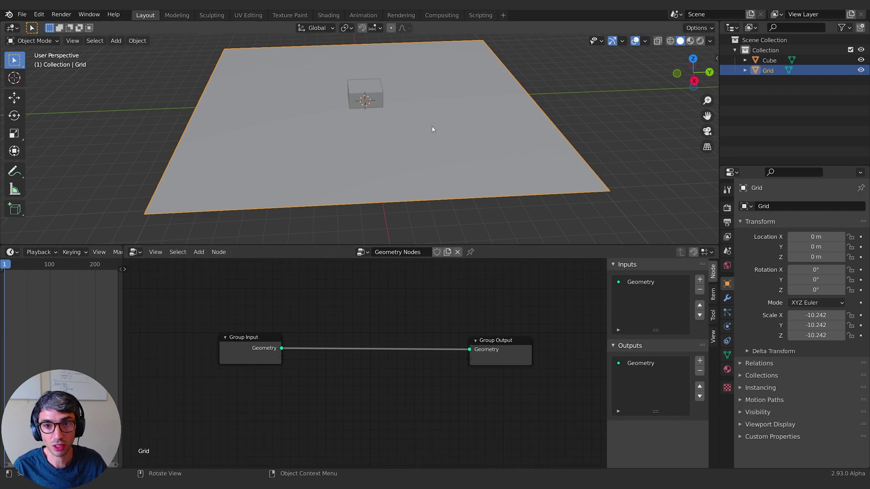
{"action": "middle_click_drag", "start_coordinate": [418, 97], "coordinate": [406, 109], "text": "shift"}
{"action": "key", "text": "shift+a"}
{"action": "mouse_move", "coordinate": [393, 322]}
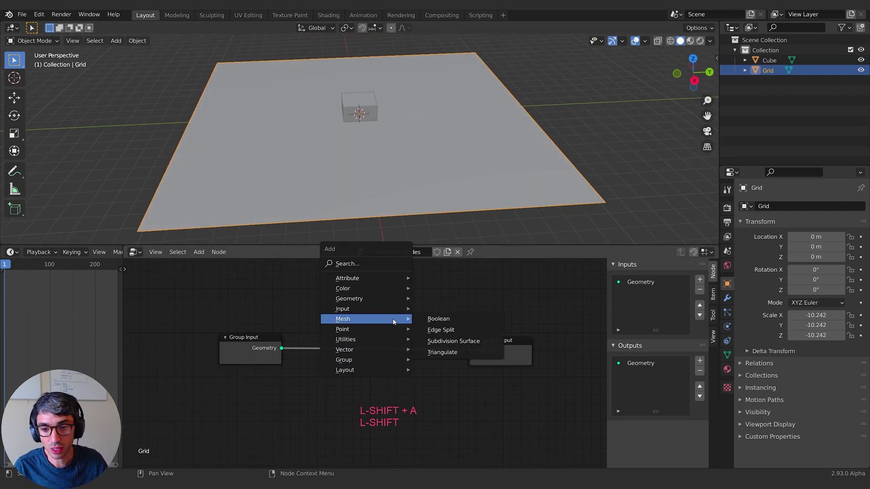
{"action": "mouse_move", "coordinate": [378, 335]}
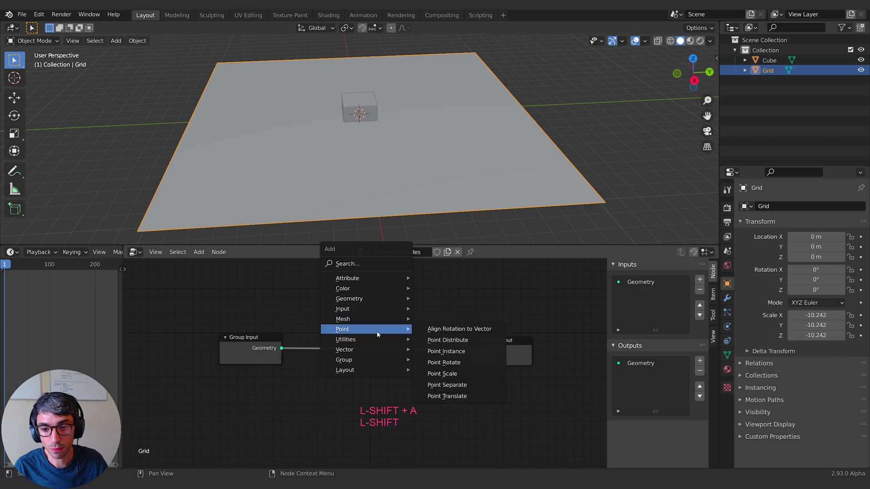
{"action": "left_click", "coordinate": [447, 340]}
{"action": "left_click", "coordinate": [317, 310]}
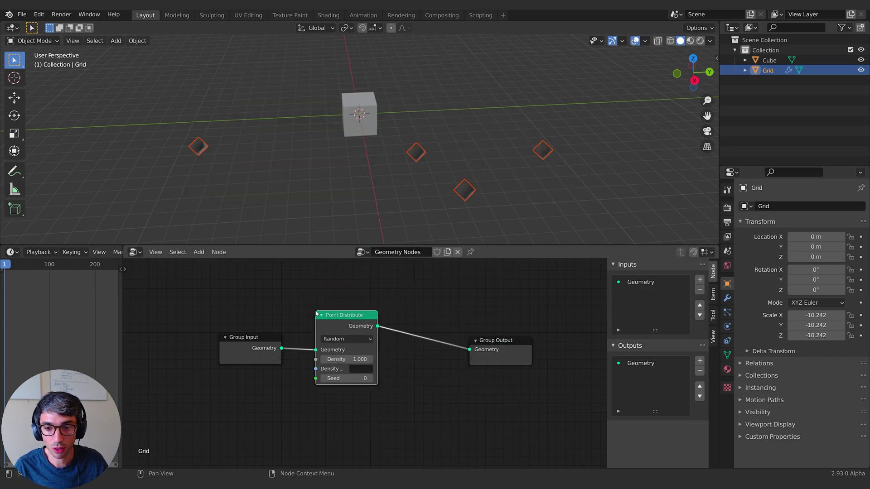
- Spread the Group Input and Group Output nodes apart around the Point Distribute node
{"action": "middle_click_drag", "start_coordinate": [415, 308], "coordinate": [309, 296]}
{"action": "left_click_drag", "start_coordinate": [393, 332], "coordinate": [446, 325]}
{"action": "middle_click_drag", "start_coordinate": [162, 338], "coordinate": [209, 335]}
{"action": "left_click_drag", "start_coordinate": [209, 335], "coordinate": [186, 324]}
{"action": "middle_click_drag", "start_coordinate": [384, 356], "coordinate": [375, 354]}
{"action": "left_click", "coordinate": [375, 354]}
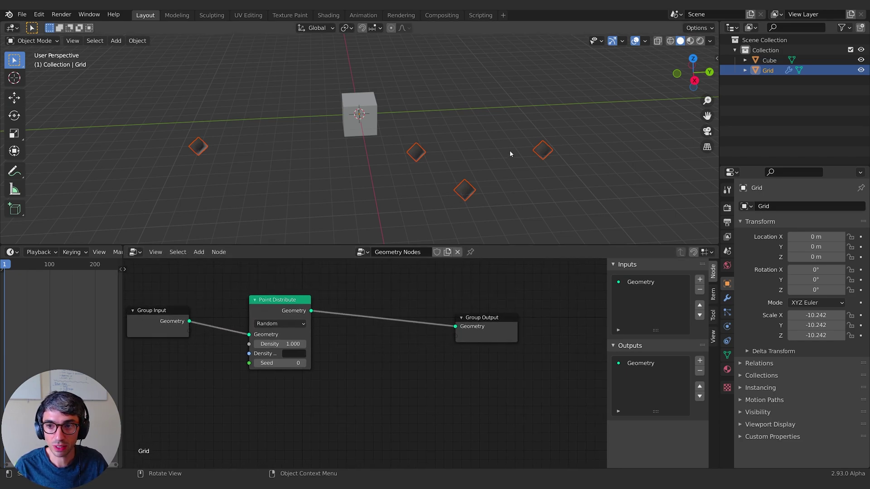
- Set the Point Distribute node's density to 57.7 and move the Group Output node slightly farther away
{"action": "left_click_drag", "start_coordinate": [280, 344], "coordinate": [414, 344]}
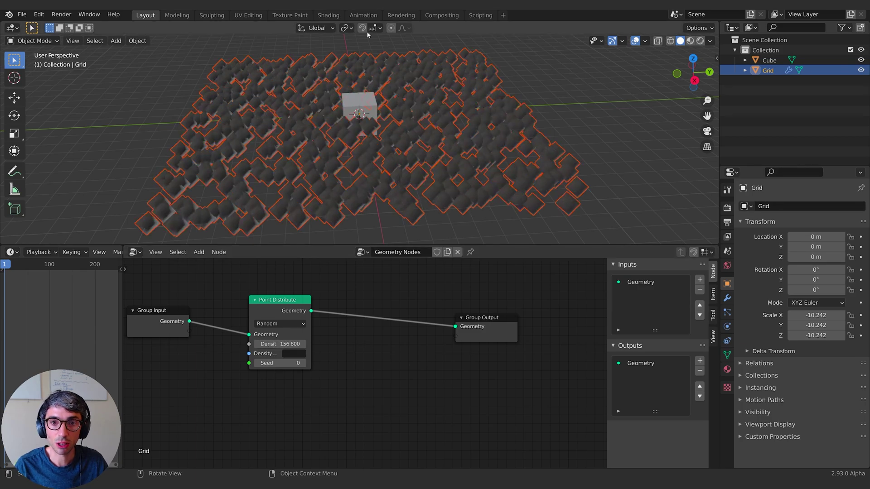
{"action": "middle_click_drag", "start_coordinate": [331, 127], "coordinate": [437, 139]}
{"action": "left_click", "coordinate": [395, 377]}
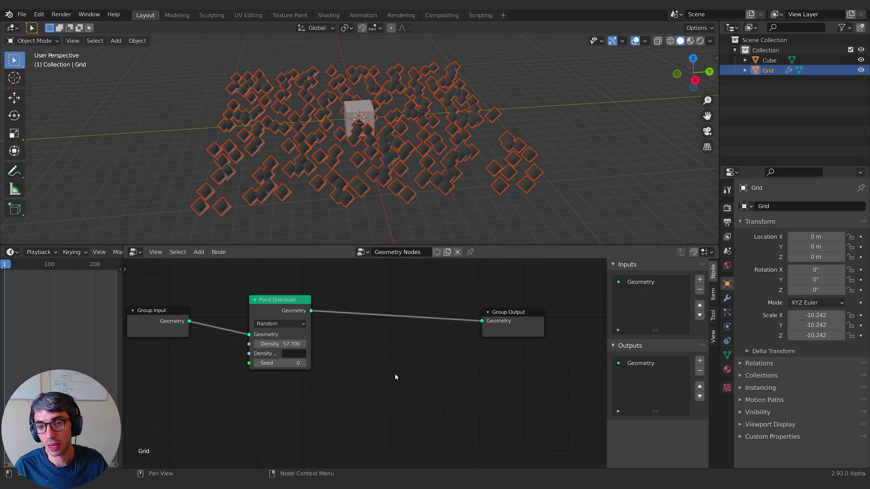
- Insert a Point Instance node between Point Distribute and Group Output
{"action": "key", "text": "shift+a"}
{"action": "mouse_move", "coordinate": [399, 366]}
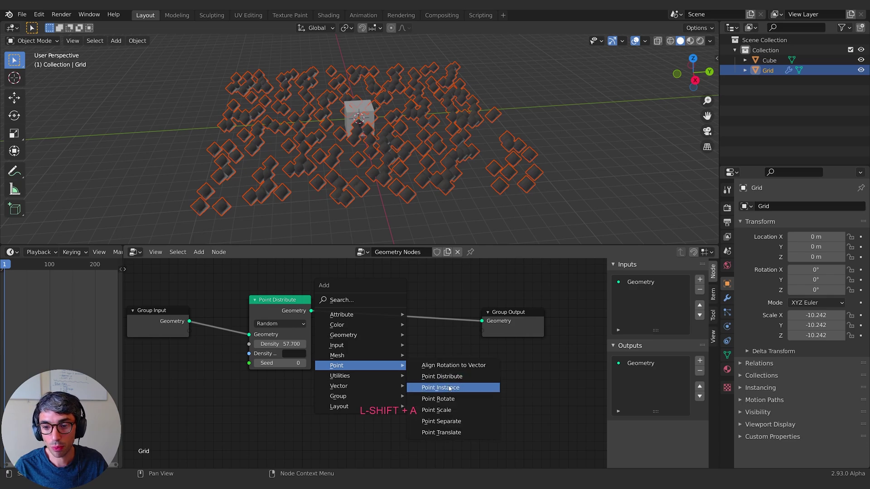
{"action": "left_click", "coordinate": [449, 387]}
{"action": "left_click", "coordinate": [386, 310]}
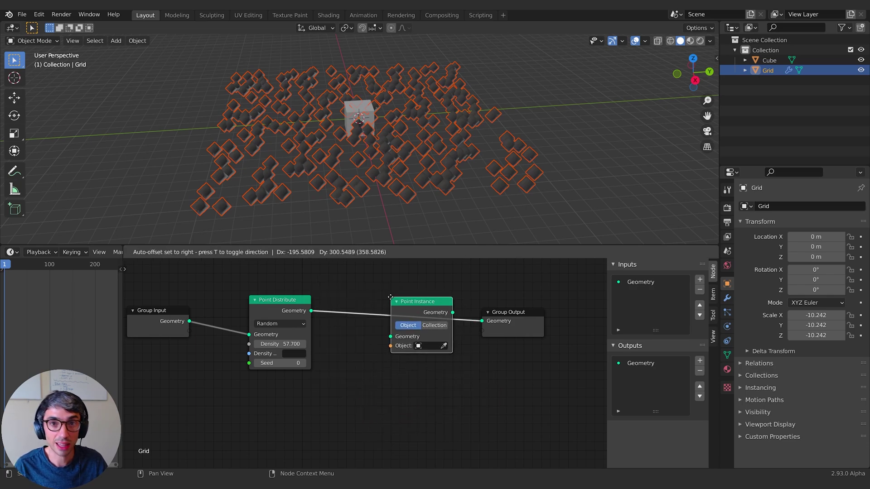
{"action": "middle_click_drag", "start_coordinate": [448, 378], "coordinate": [470, 372]}
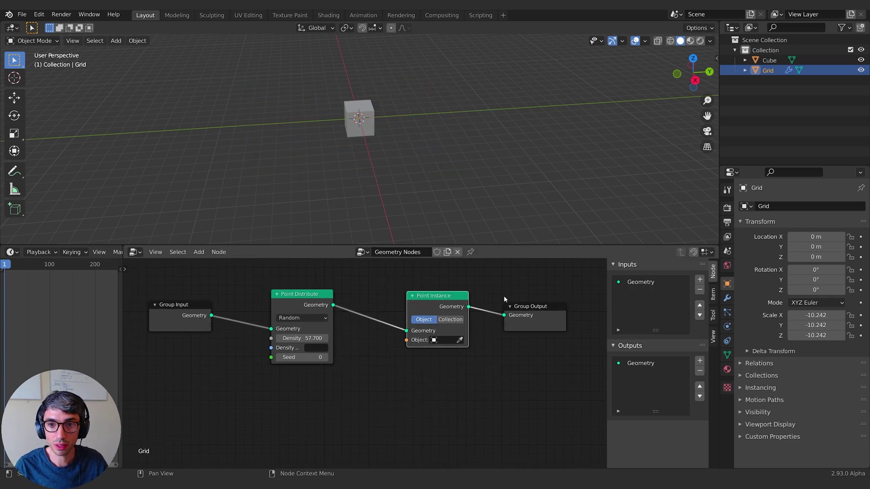
- Assign the Cube as the instanced object of the Point Instance node and inspect the scattered cubes
{"action": "left_click", "coordinate": [441, 341]}
{"action": "left_click", "coordinate": [444, 356]}
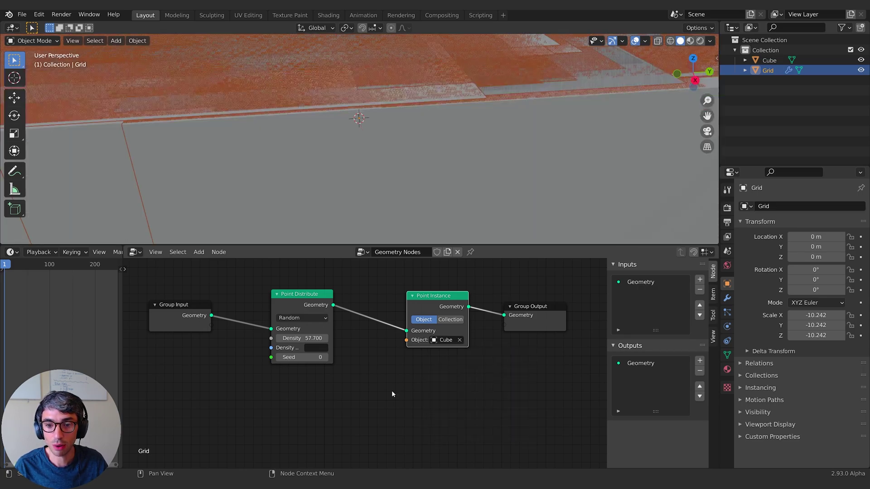
{"action": "scroll", "coordinate": [398, 163], "scroll_direction": "down", "scroll_amount": 7}
{"action": "middle_click_drag", "start_coordinate": [332, 144], "coordinate": [336, 131]}
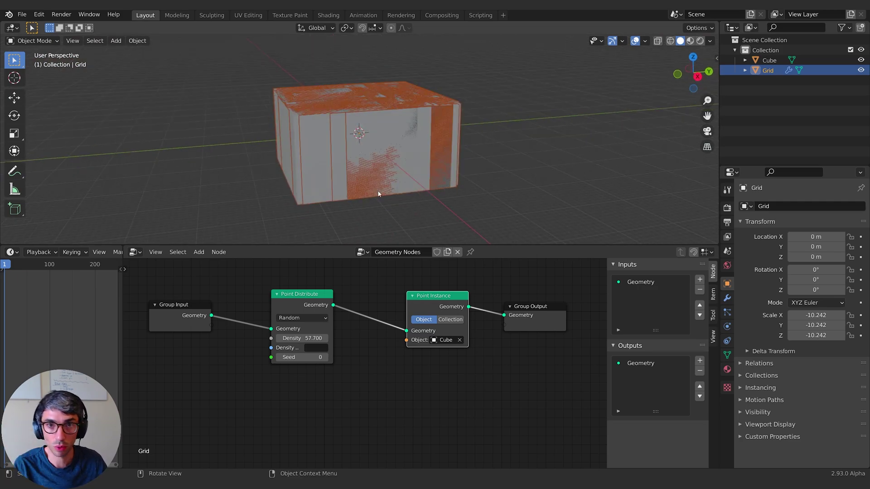
{"action": "scroll", "coordinate": [378, 194], "scroll_direction": "up", "scroll_amount": 5}
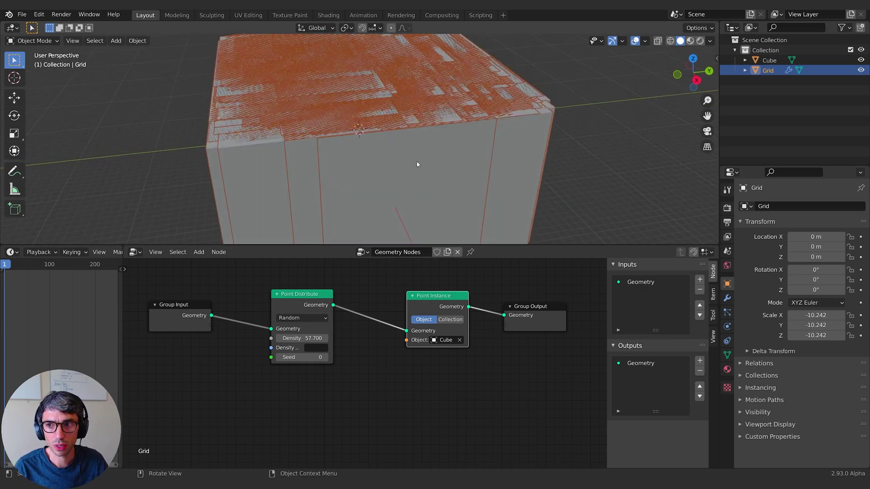
- Scale the Cube's mesh down in Edit Mode by a factor of about 0.024 and return to Object Mode
{"action": "left_click", "coordinate": [765, 60]}
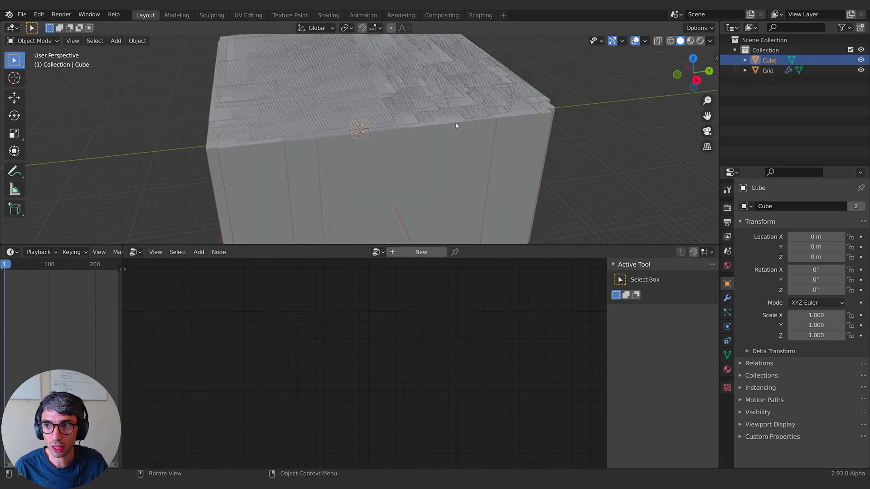
{"action": "key", "text": "Tab"}
{"action": "middle_click_drag", "start_coordinate": [455, 126], "coordinate": [575, 122]}
{"action": "key", "text": "s"}
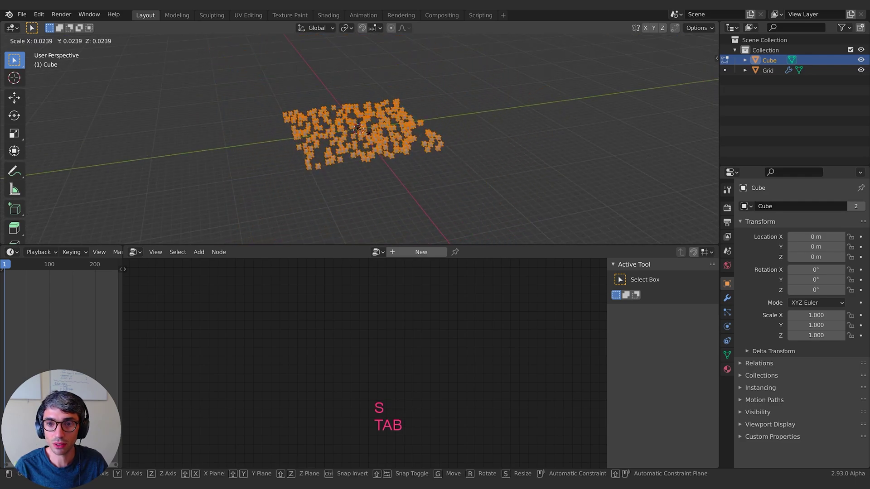
{"action": "left_click", "coordinate": [358, 129]}
{"action": "key", "text": "Tab"}
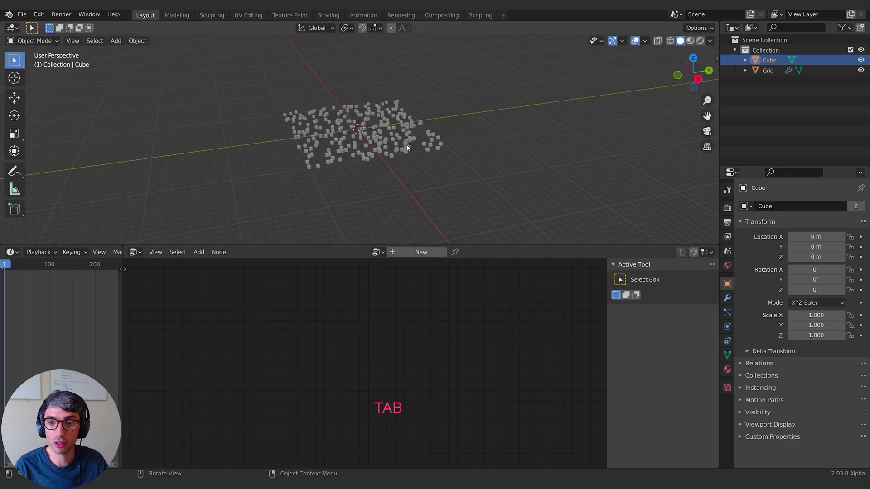
- Reselect the grid and widen the gap between its Point Instance and Group Output nodes
{"action": "left_click", "coordinate": [407, 147]}
{"action": "scroll", "coordinate": [396, 346], "scroll_direction": "up", "scroll_amount": 2}
{"action": "scroll", "coordinate": [409, 153], "scroll_direction": "up", "scroll_amount": 3}
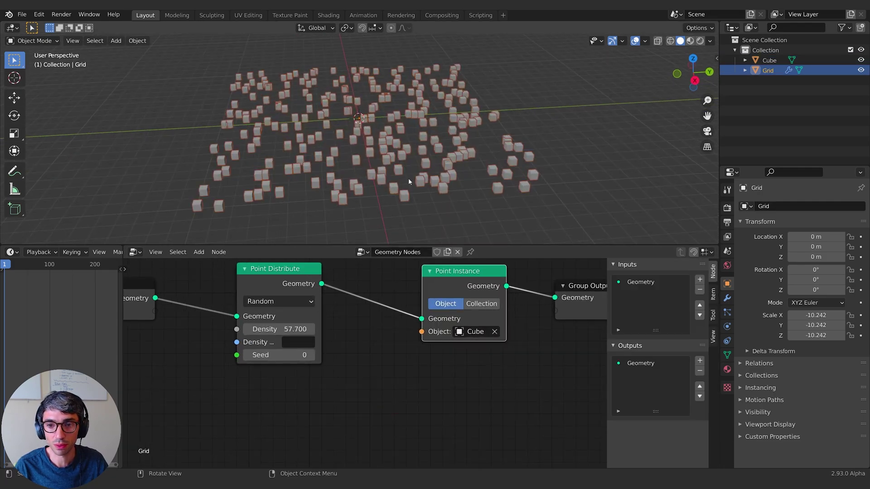
{"action": "scroll", "coordinate": [399, 363], "scroll_direction": "down", "scroll_amount": 2}
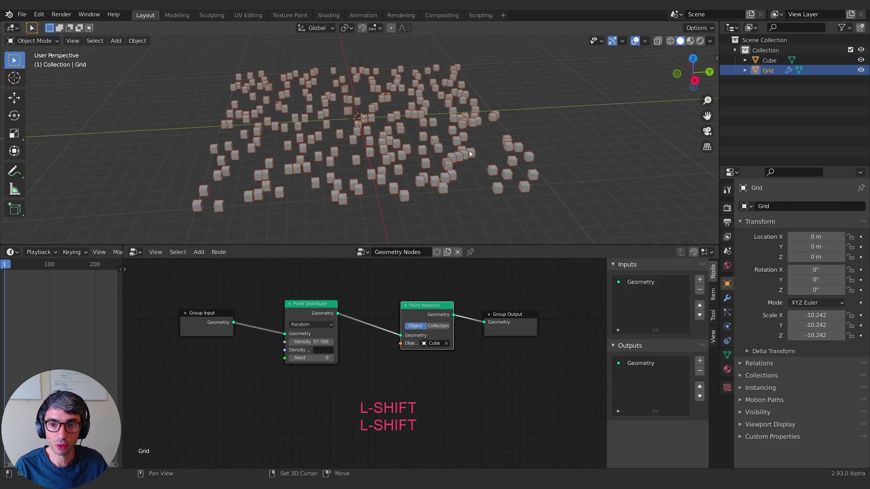
{"action": "middle_click_drag", "start_coordinate": [470, 154], "coordinate": [466, 165], "text": "shift"}
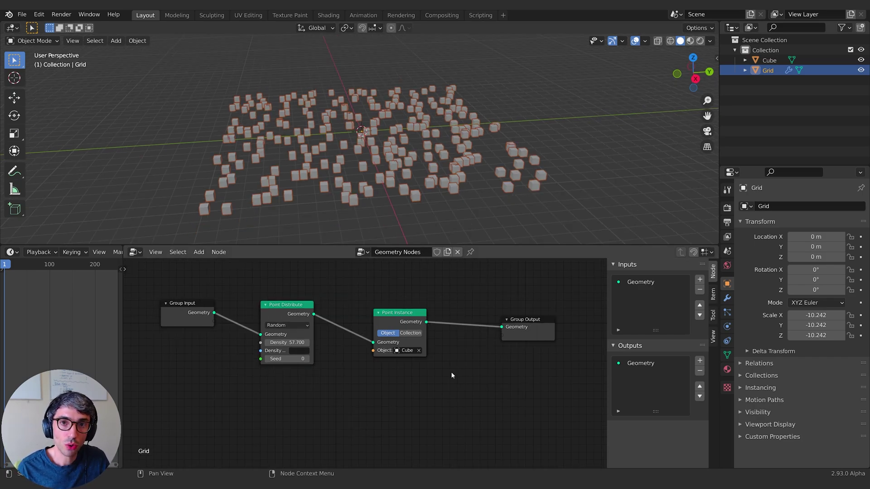
- Add an Attribute Sample Texture node and place it above the node chain between Point Distribute and Point Instance
{"action": "middle_click_drag", "start_coordinate": [355, 279], "coordinate": [372, 305]}
{"action": "key", "text": "shift+a"}
{"action": "mouse_move", "coordinate": [377, 303]}
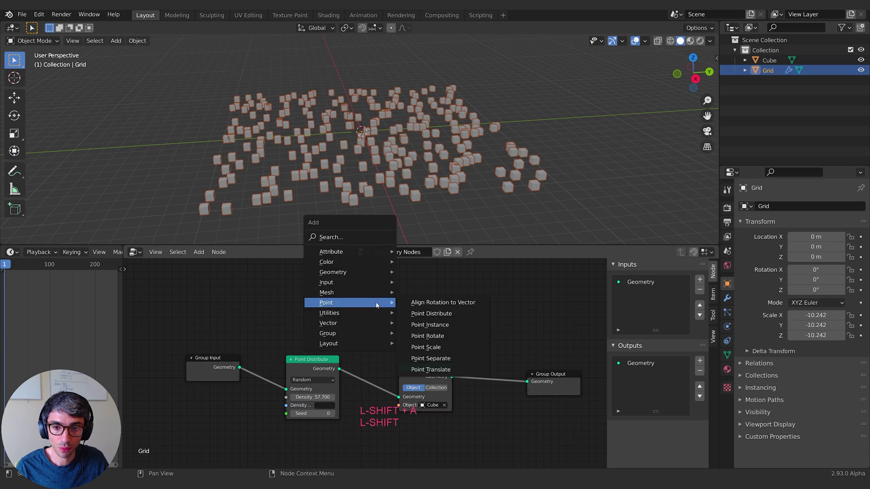
{"action": "mouse_move", "coordinate": [356, 253]}
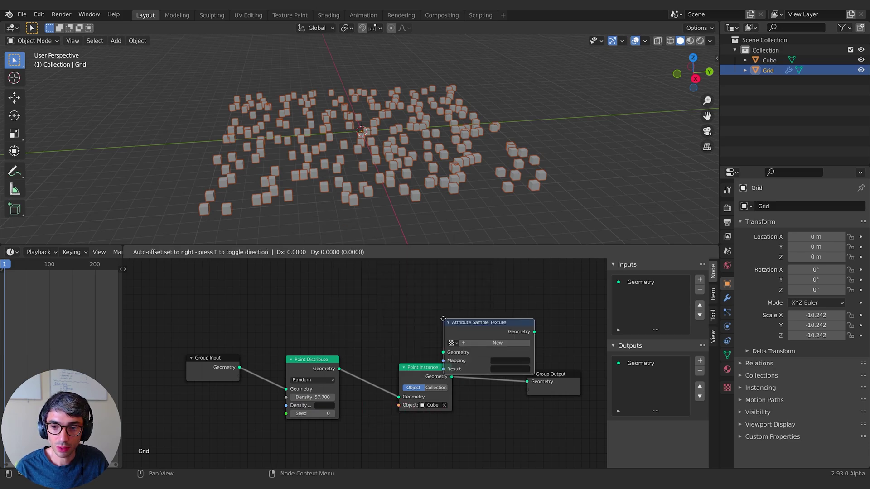
{"action": "left_click", "coordinate": [343, 282]}
{"action": "middle_click_drag", "start_coordinate": [472, 318], "coordinate": [445, 308]}
{"action": "left_click_drag", "start_coordinate": [334, 288], "coordinate": [370, 295]}
{"action": "left_click", "coordinate": [372, 293]}
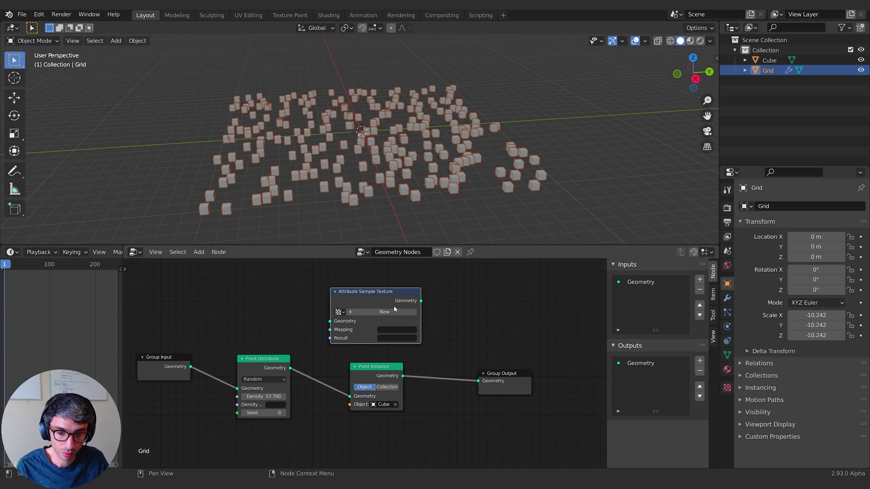
{"action": "middle_click_drag", "start_coordinate": [492, 313], "coordinate": [462, 285]}
- Move the Point Instance and Group Output nodes together away from Point Distribute to make room for another node
{"action": "left_click_drag", "start_coordinate": [335, 353], "coordinate": [368, 353]}
{"action": "left_click", "coordinate": [488, 357], "text": "shift"}
{"action": "key", "text": "g"}
{"action": "left_click", "coordinate": [511, 360]}
{"action": "middle_click_drag", "start_coordinate": [473, 321], "coordinate": [469, 333]}
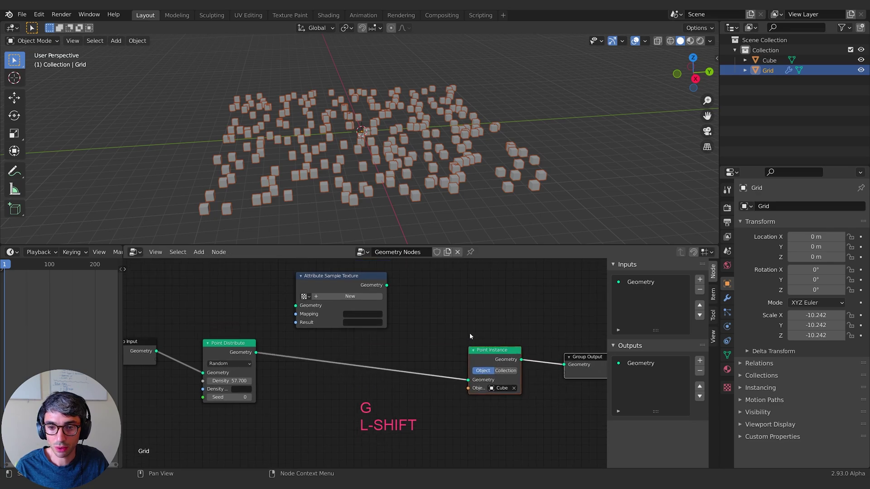
- Insert the Attribute Sample Texture node into the link between Point Distribute and Point Instance, spacing the neighbouring nodes evenly
{"action": "left_click_drag", "start_coordinate": [354, 285], "coordinate": [358, 298]}
{"action": "middle_click_drag", "start_coordinate": [442, 286], "coordinate": [480, 287]}
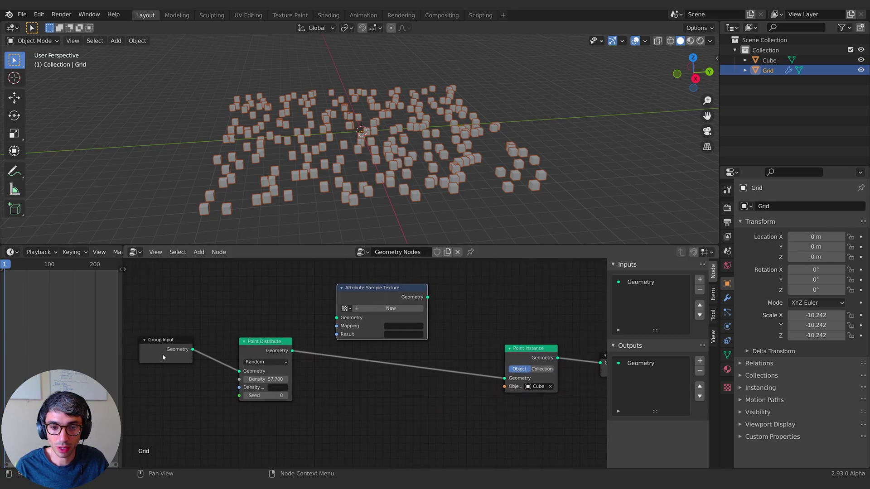
{"action": "left_click_drag", "start_coordinate": [163, 357], "coordinate": [177, 357]}
{"action": "left_click_drag", "start_coordinate": [249, 353], "coordinate": [242, 352]}
{"action": "left_click", "coordinate": [320, 330]}
{"action": "middle_click_drag", "start_coordinate": [456, 347], "coordinate": [428, 355]}
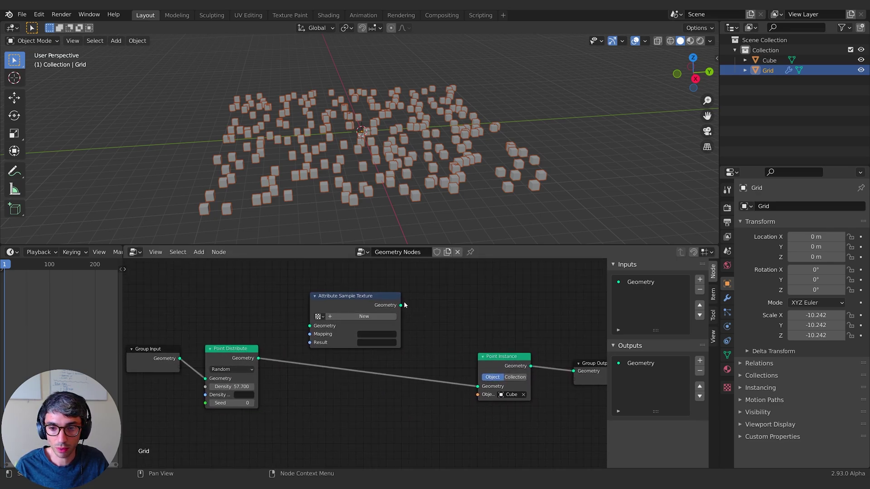
{"action": "middle_click_drag", "start_coordinate": [446, 310], "coordinate": [494, 302]}
{"action": "left_click_drag", "start_coordinate": [369, 297], "coordinate": [370, 345]}
{"action": "middle_click_drag", "start_coordinate": [416, 332], "coordinate": [437, 330]}
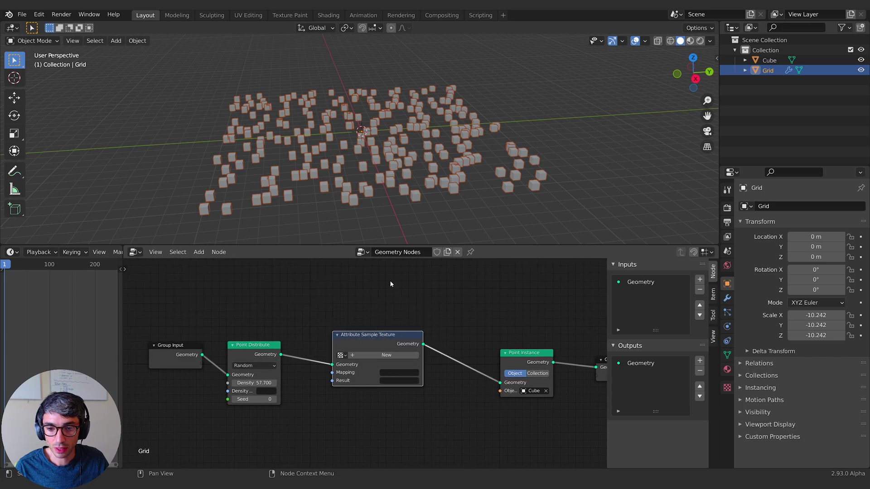
{"action": "middle_click_drag", "start_coordinate": [458, 398], "coordinate": [426, 395]}
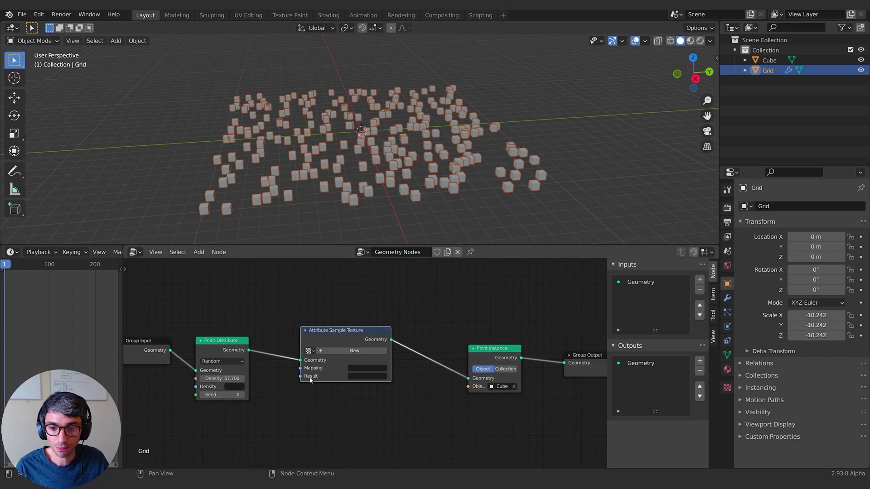
- Examine the Mapping and Result inputs of the Attribute Sample Texture node and its place after Point Distribute
{"action": "middle_click_drag", "start_coordinate": [335, 380], "coordinate": [351, 381]}
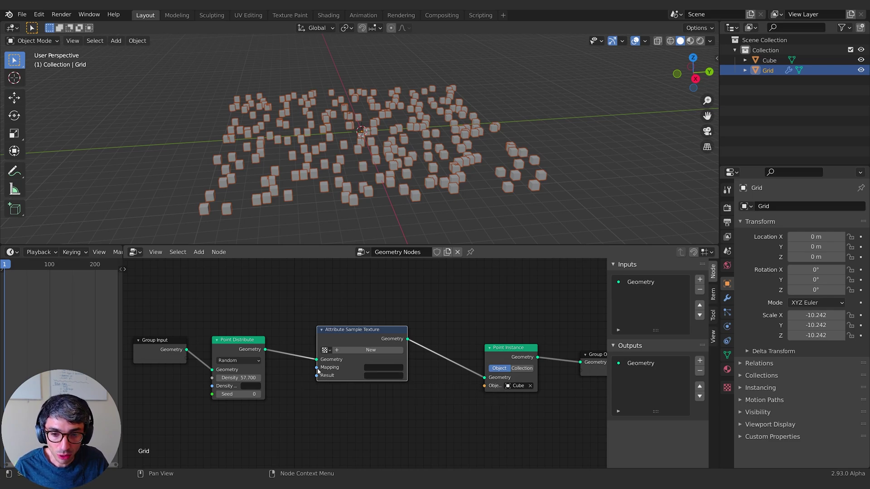
{"action": "scroll", "coordinate": [323, 372], "scroll_direction": "up", "scroll_amount": 2}
{"action": "scroll", "coordinate": [419, 361], "scroll_direction": "up", "scroll_amount": 2}
{"action": "middle_click_drag", "start_coordinate": [437, 347], "coordinate": [352, 372]}
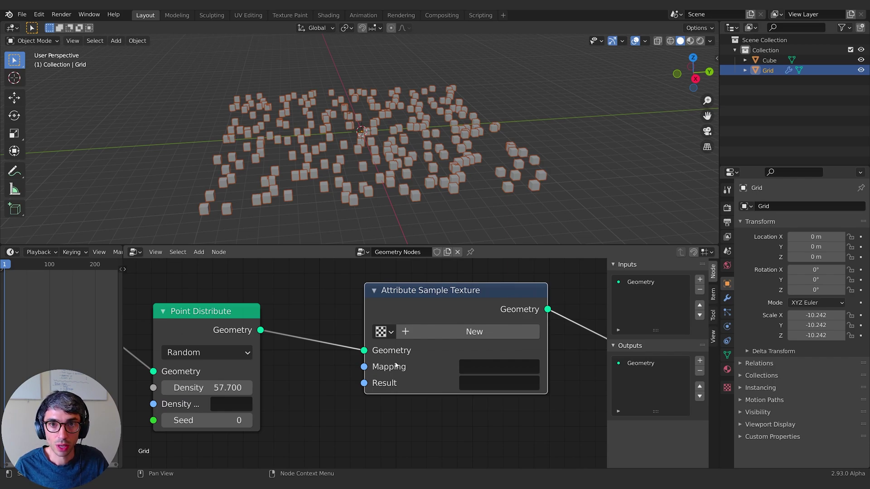
{"action": "middle_click_drag", "start_coordinate": [410, 362], "coordinate": [373, 355]}
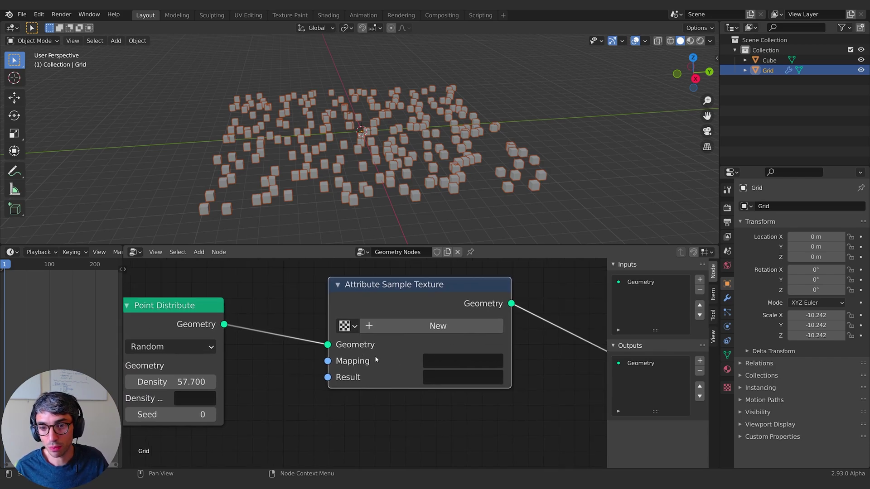
{"action": "scroll", "coordinate": [376, 352], "scroll_direction": "down", "scroll_amount": 4}
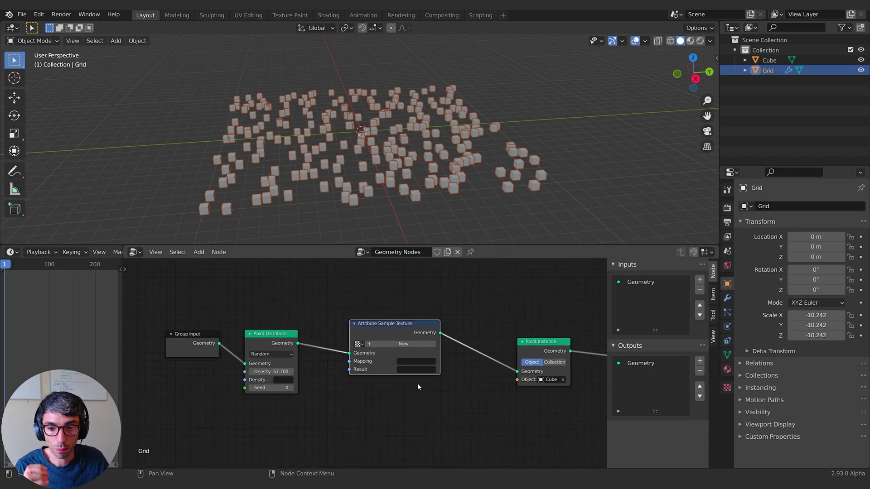
{"action": "left_click", "coordinate": [266, 334]}
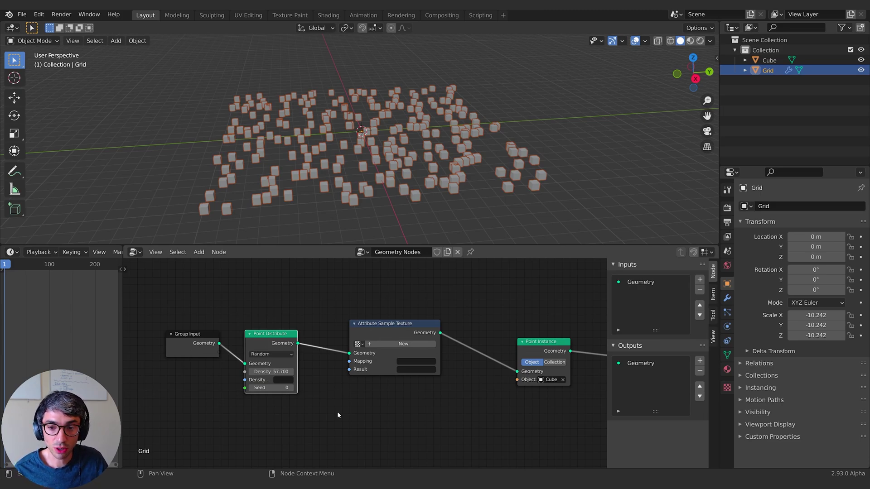
{"action": "left_click", "coordinate": [414, 369]}
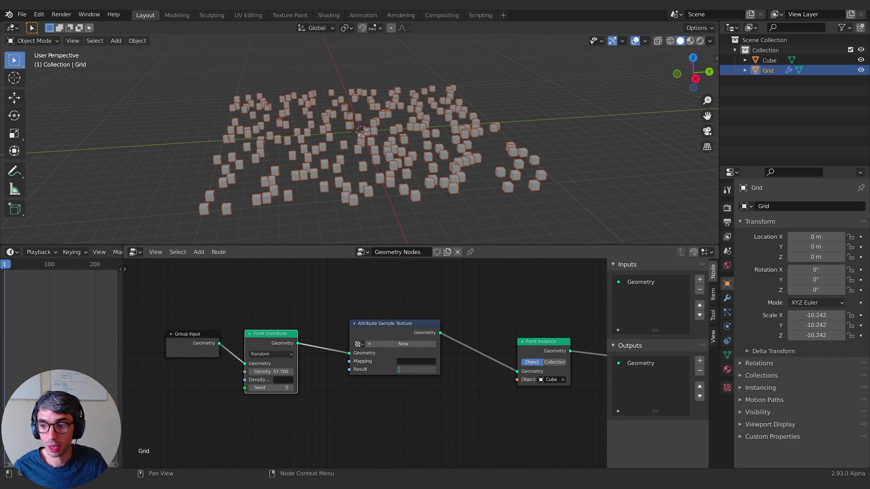
{"action": "left_click", "coordinate": [413, 374]}
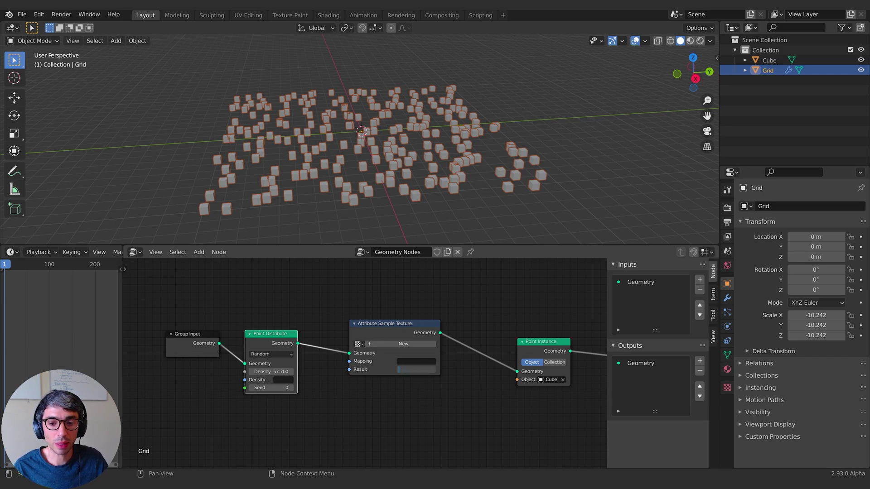
{"action": "left_click", "coordinate": [408, 408]}
{"action": "left_click", "coordinate": [391, 387]}
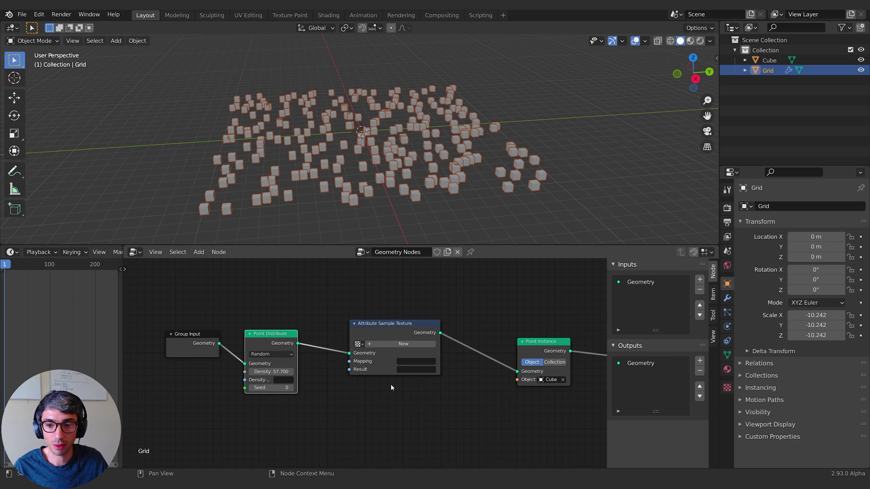
- Set the Result attribute of the Attribute Sample Texture node to "scale"
{"action": "left_click", "coordinate": [410, 370]}
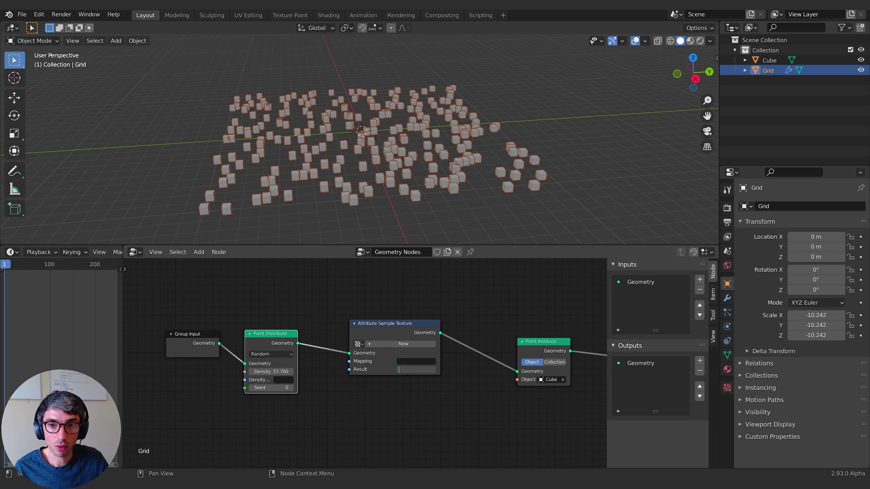
{"action": "left_click", "coordinate": [479, 419]}
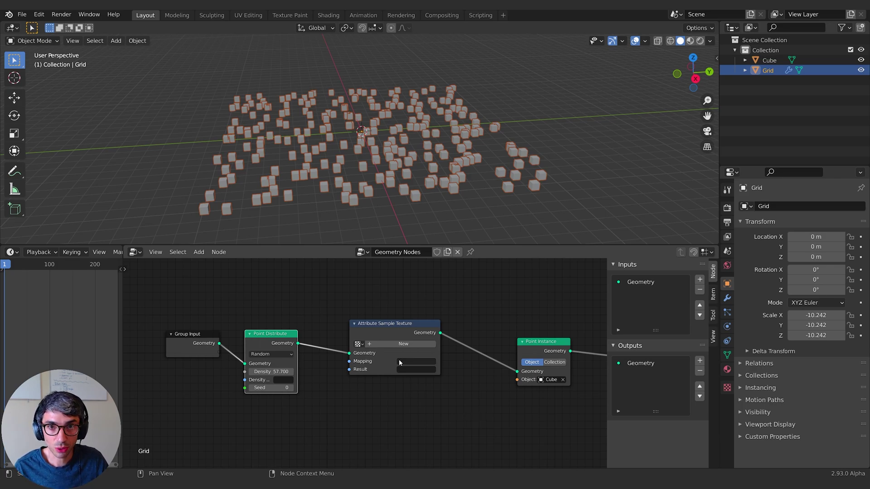
{"action": "type", "text": "scale"}
{"action": "key", "text": "Return"}
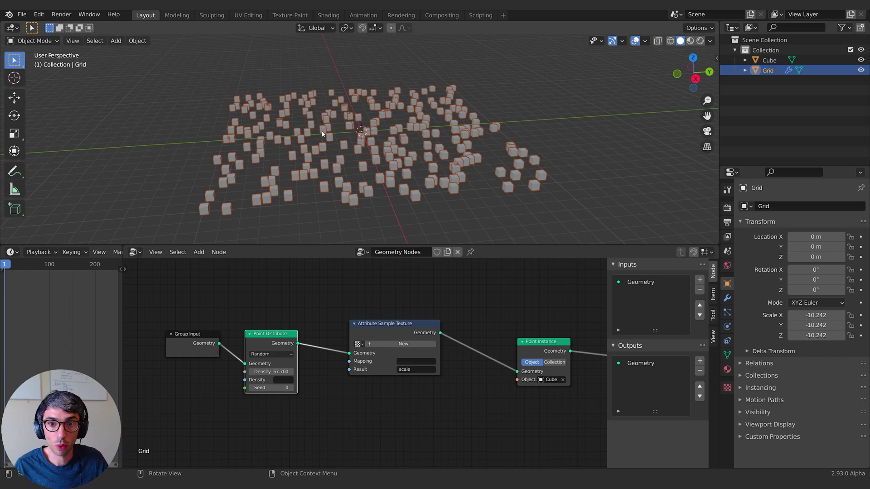
- Select the original Cube and move it off the grid's centre by about 19 m in Y and 5.4 m in Z
{"action": "middle_click_drag", "start_coordinate": [490, 209], "coordinate": [477, 211]}
{"action": "middle_click_drag", "start_coordinate": [418, 227], "coordinate": [385, 196]}
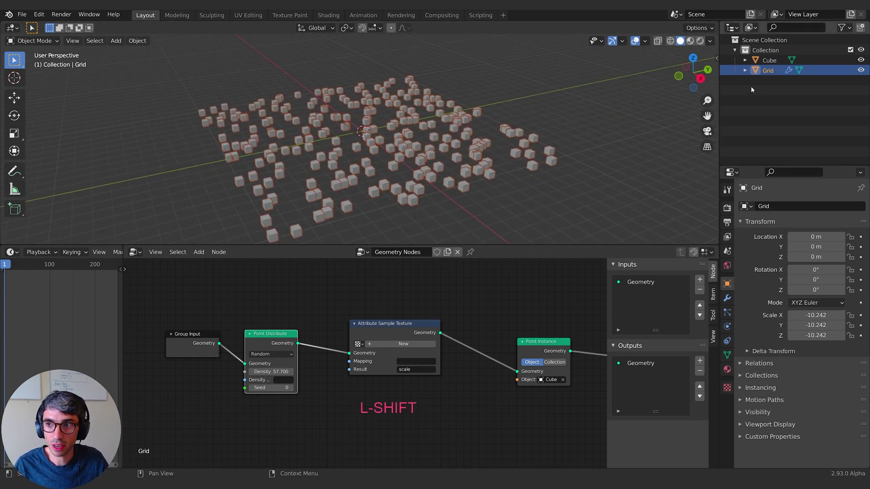
{"action": "left_click", "coordinate": [769, 60]}
{"action": "scroll", "coordinate": [435, 166], "scroll_direction": "down", "scroll_amount": 5}
{"action": "scroll", "coordinate": [419, 179], "scroll_direction": "up", "scroll_amount": 4}
{"action": "scroll", "coordinate": [445, 157], "scroll_direction": "down", "scroll_amount": 10}
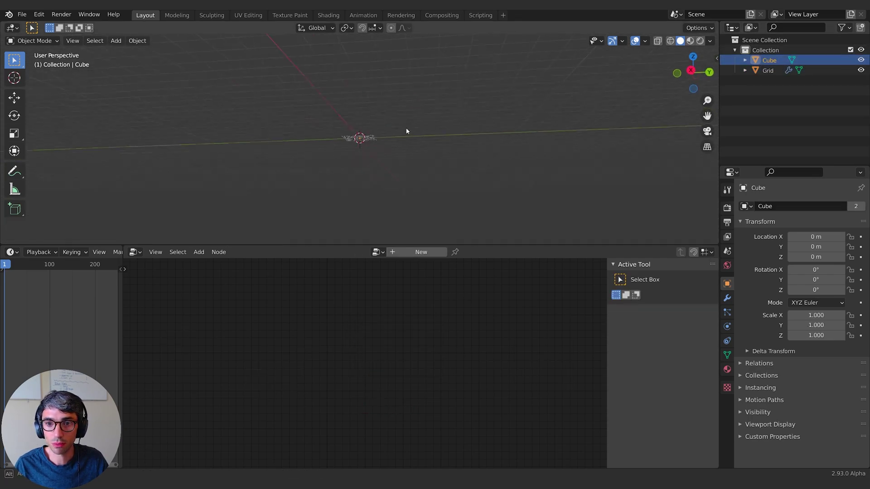
{"action": "scroll", "coordinate": [408, 132], "scroll_direction": "up", "scroll_amount": 7}
{"action": "key", "text": "g"}
{"action": "left_click", "coordinate": [485, 96]}
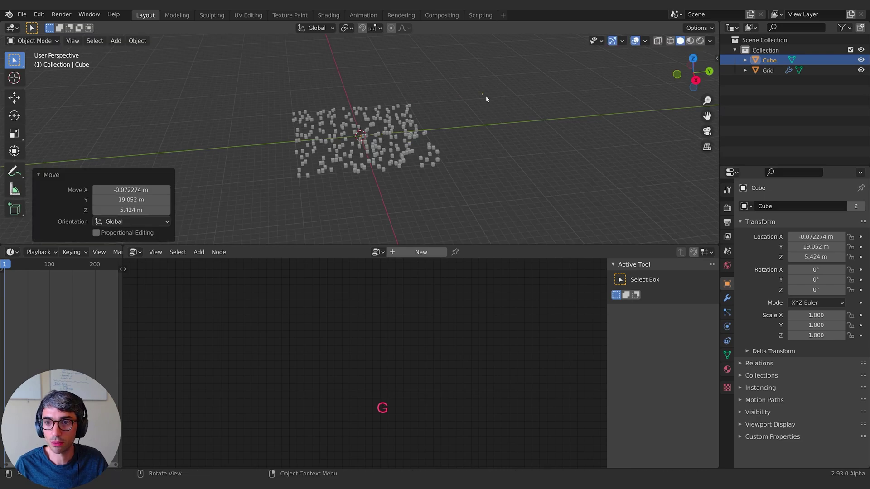
- Scale the Cube by a factor of about -83.4 and move it about 21 m further along Y, clear of the grid
{"action": "key", "text": "s"}
{"action": "left_click", "coordinate": [628, 173]}
{"action": "key", "text": "g"}
{"action": "left_click", "coordinate": [633, 134]}
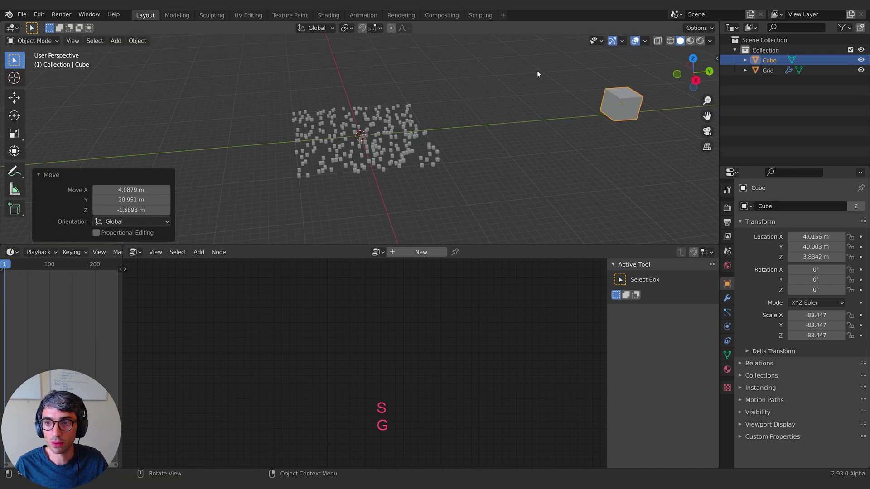
- Reselect the grid of cube instances and create a new texture in its Attribute Sample Texture node
{"action": "left_click", "coordinate": [395, 171]}
{"action": "scroll", "coordinate": [404, 158], "scroll_direction": "up", "scroll_amount": 5}
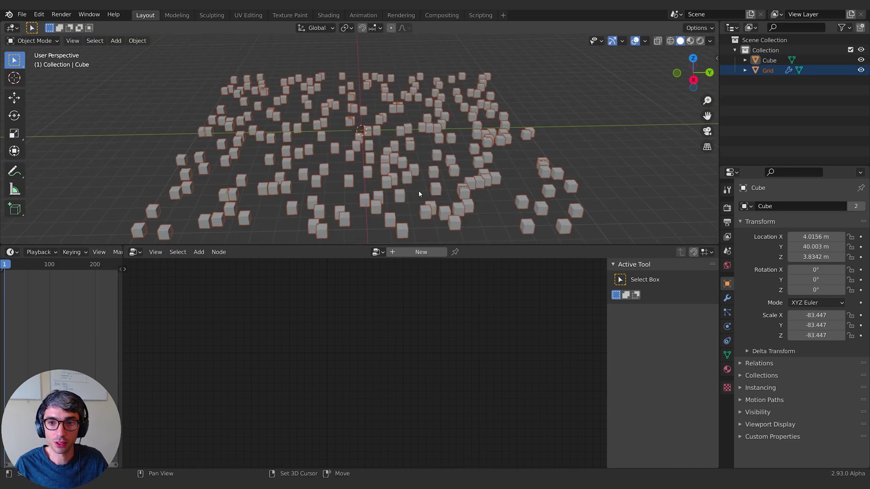
{"action": "middle_click_drag", "start_coordinate": [411, 144], "coordinate": [418, 136]}
{"action": "left_click", "coordinate": [423, 181]}
{"action": "left_click", "coordinate": [441, 186]}
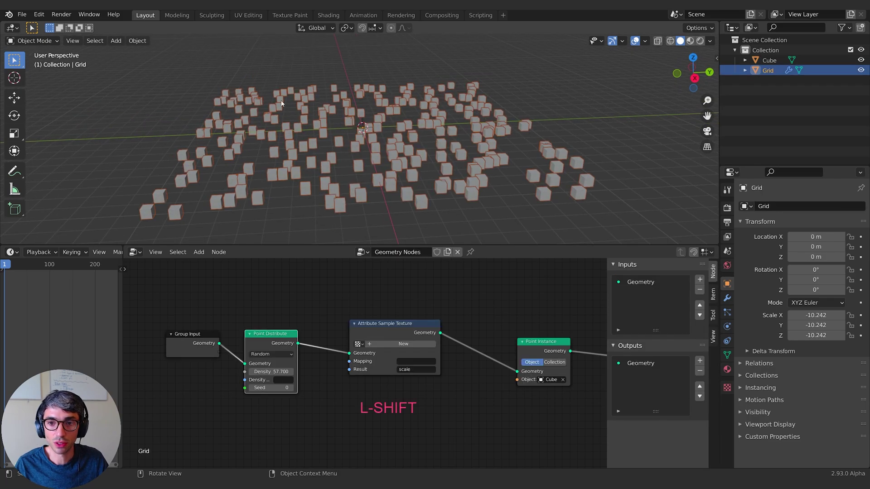
{"action": "middle_click_drag", "start_coordinate": [525, 321], "coordinate": [431, 293]}
{"action": "key", "text": "shift"}
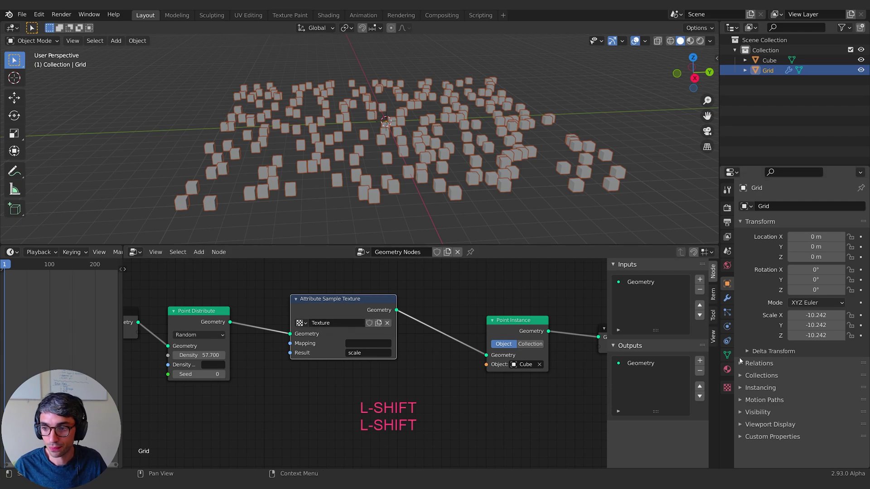
- Rename the texture in the Attribute Sample Texture node as ScaleChange
{"action": "left_click", "coordinate": [325, 324]}
{"action": "key", "text": "shift"}
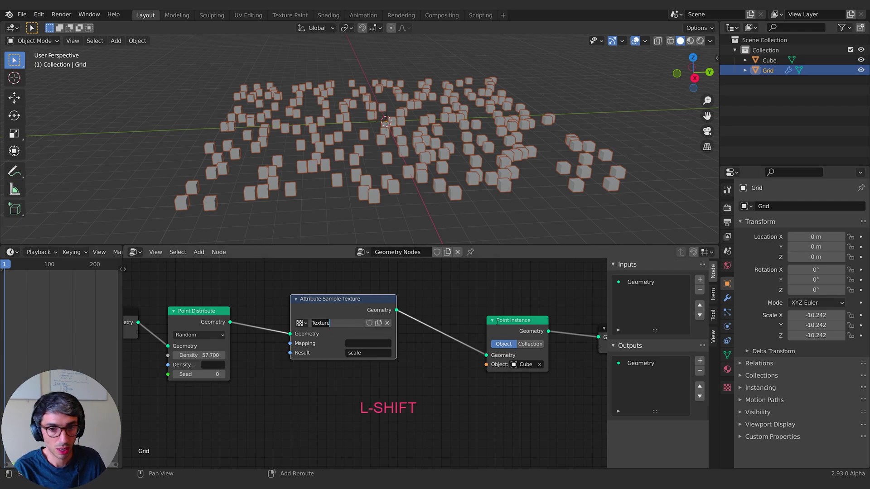
{"action": "type", "text": "ScaleChan"}
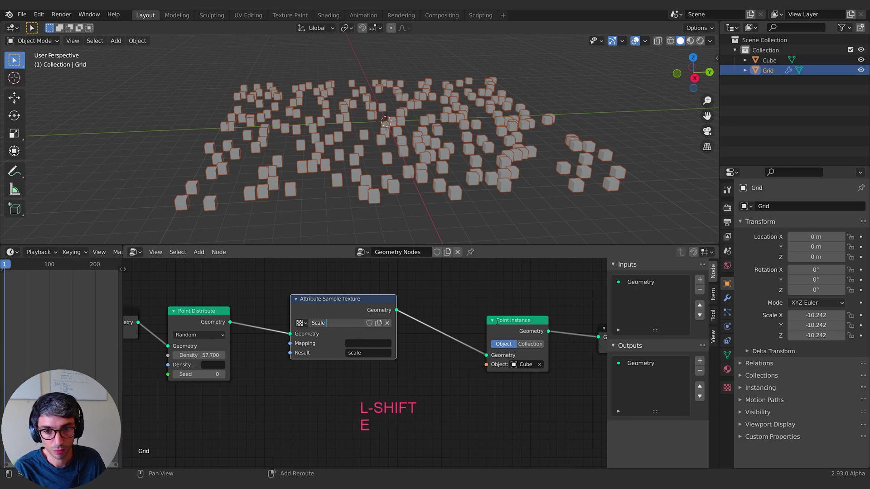
{"action": "type", "text": "ge"}
{"action": "key", "text": "Return"}
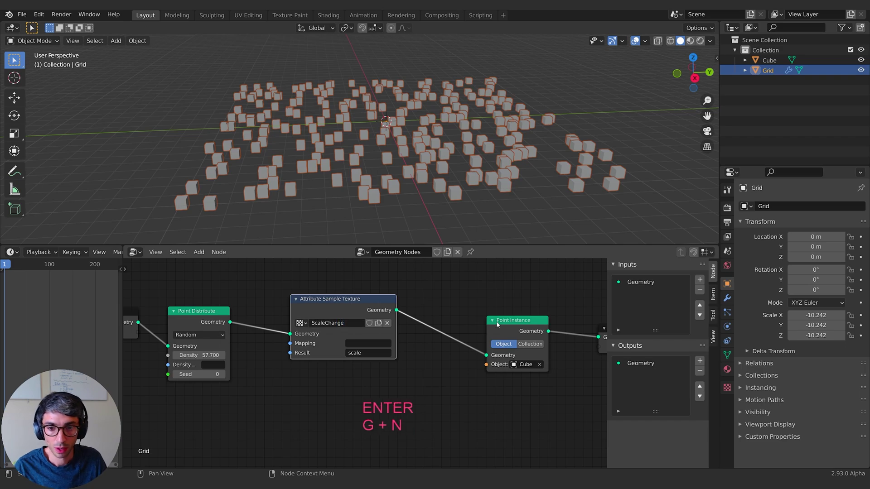
- Load the ScaleChange texture in the Texture properties and open its list of texture types
{"action": "left_click", "coordinate": [727, 388]}
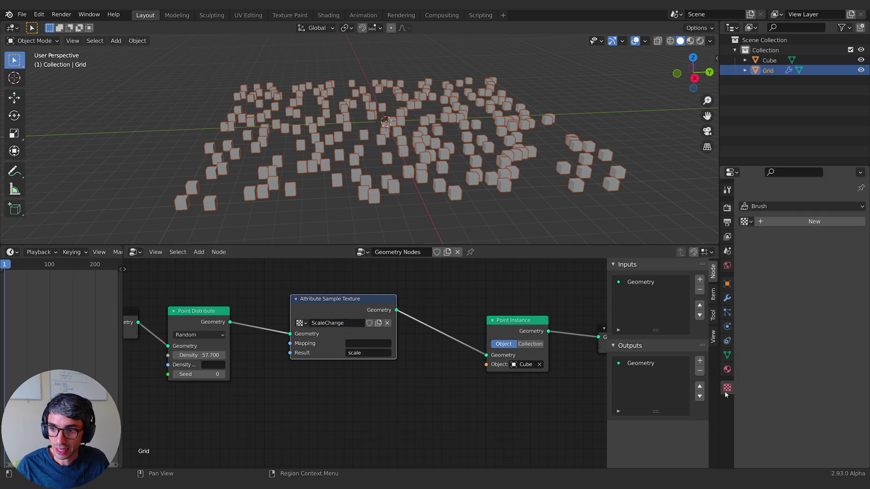
{"action": "left_click", "coordinate": [745, 222]}
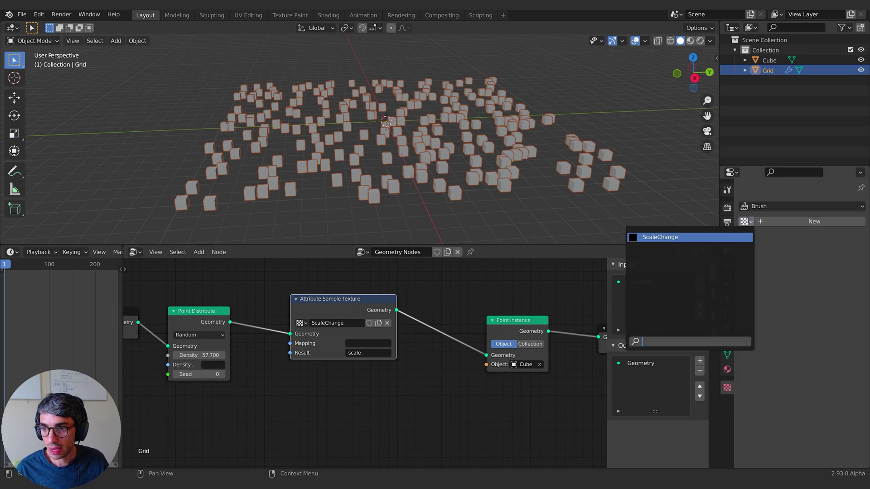
{"action": "left_click", "coordinate": [697, 238]}
{"action": "left_click", "coordinate": [747, 222]}
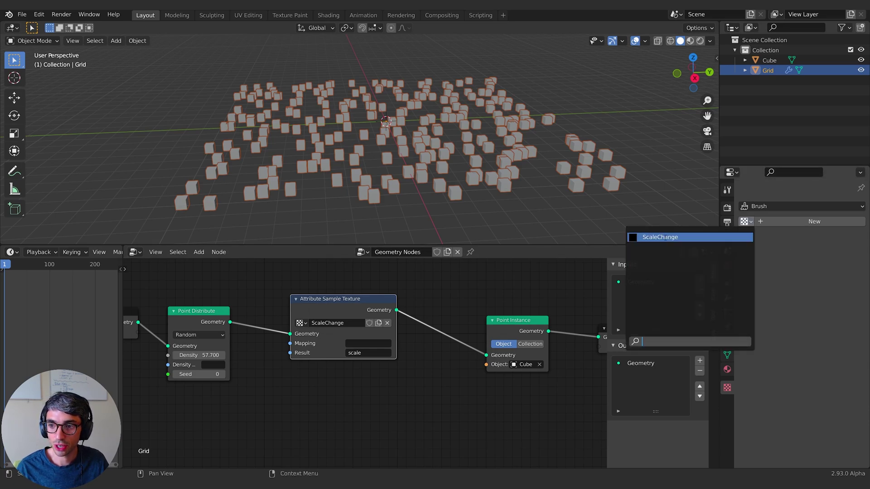
{"action": "left_click", "coordinate": [666, 237]}
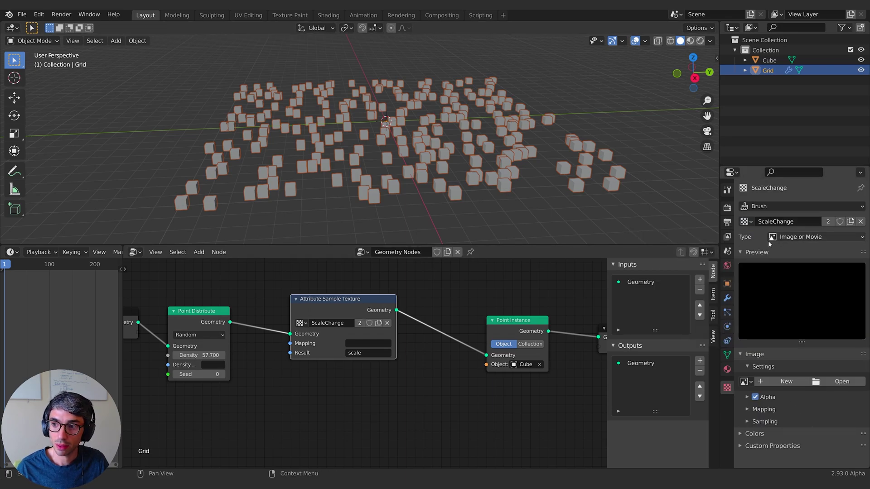
{"action": "left_click", "coordinate": [797, 239]}
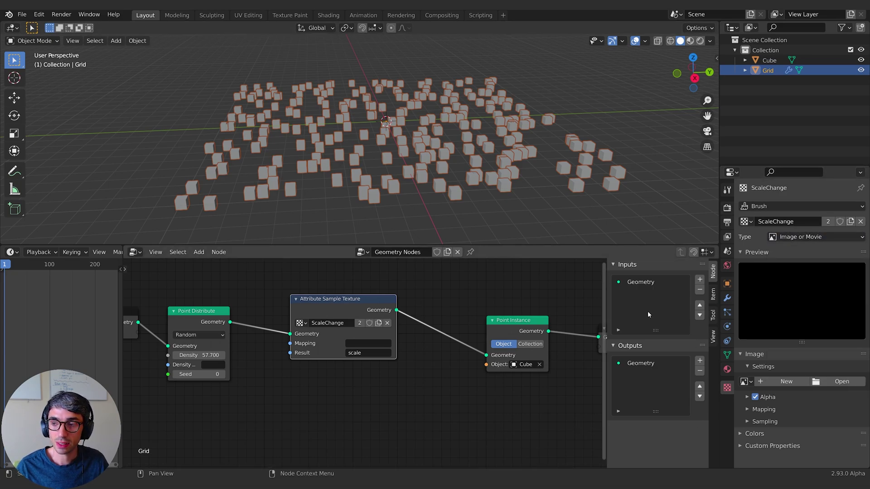
- Compare the Cube and the Grid by selecting them alternately, ending with the Cube selected
{"action": "left_click", "coordinate": [769, 61]}
{"action": "left_click", "coordinate": [767, 71]}
{"action": "left_click", "coordinate": [768, 61]}
{"action": "left_click", "coordinate": [767, 71]}
{"action": "left_click", "coordinate": [769, 61]}
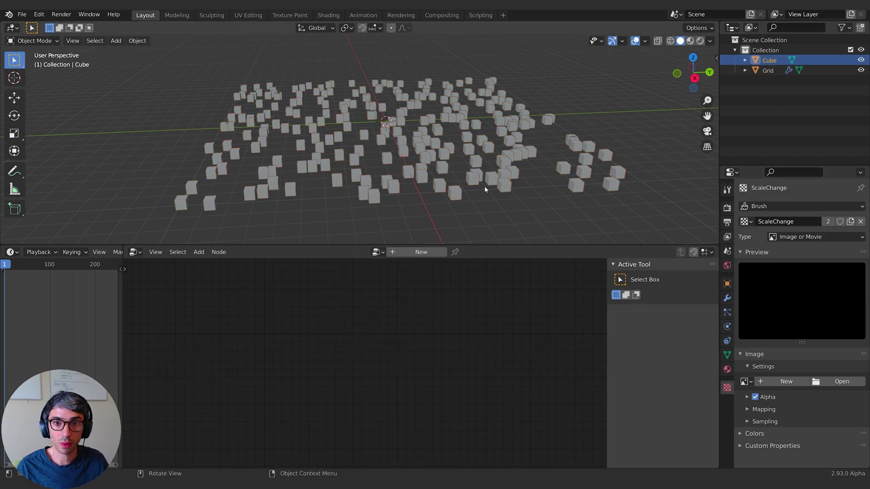
- Select the Grid, set the ScaleChange texture's type to Blend, and open its list of progression options
{"action": "left_click", "coordinate": [751, 71]}
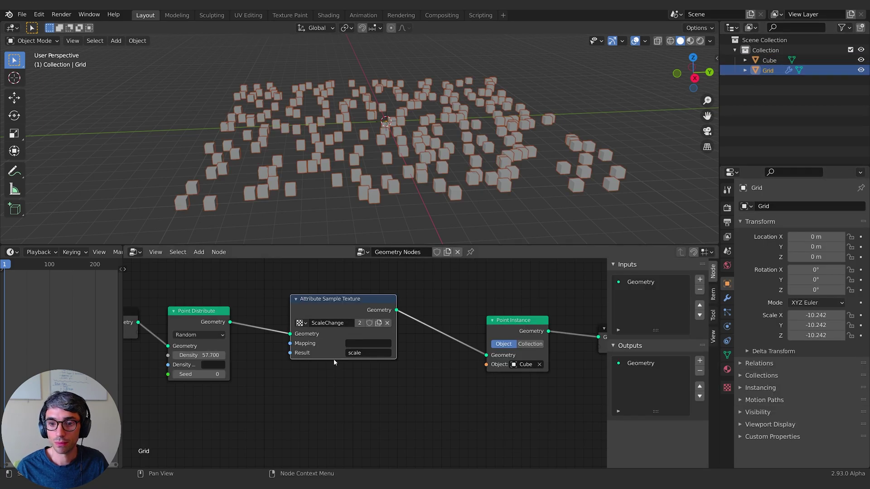
{"action": "left_click", "coordinate": [727, 388]}
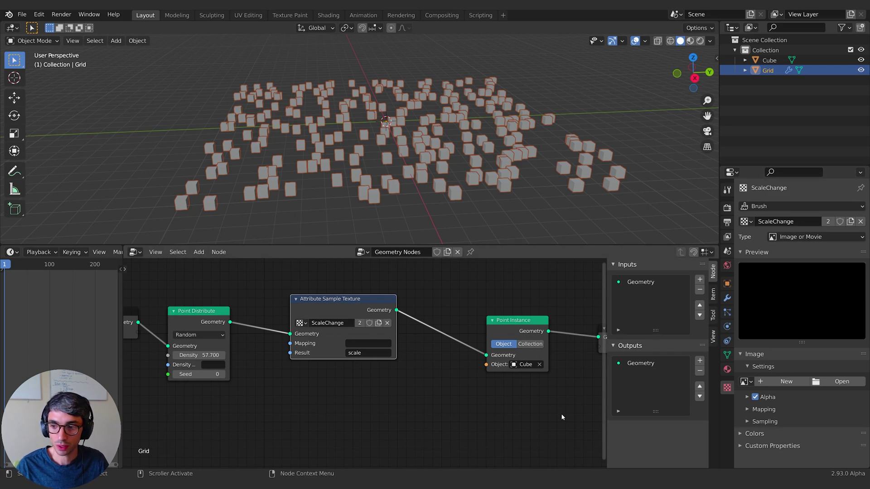
{"action": "left_click", "coordinate": [795, 237]}
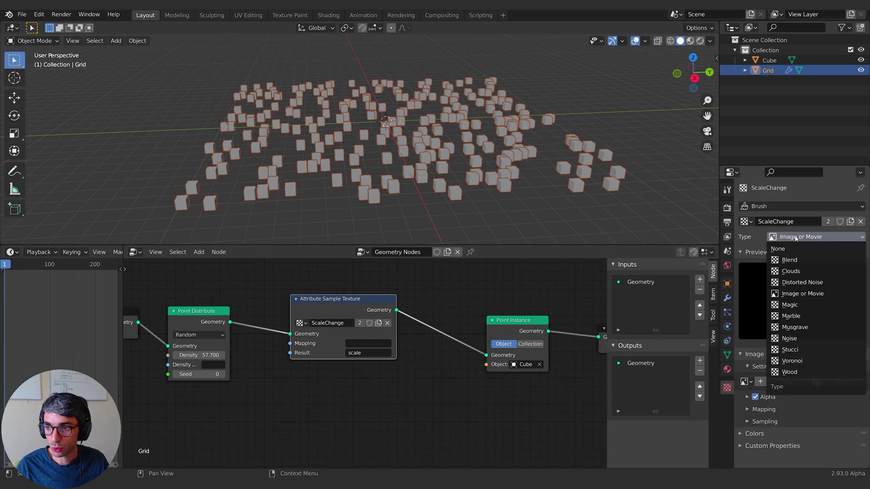
{"action": "left_click", "coordinate": [796, 261]}
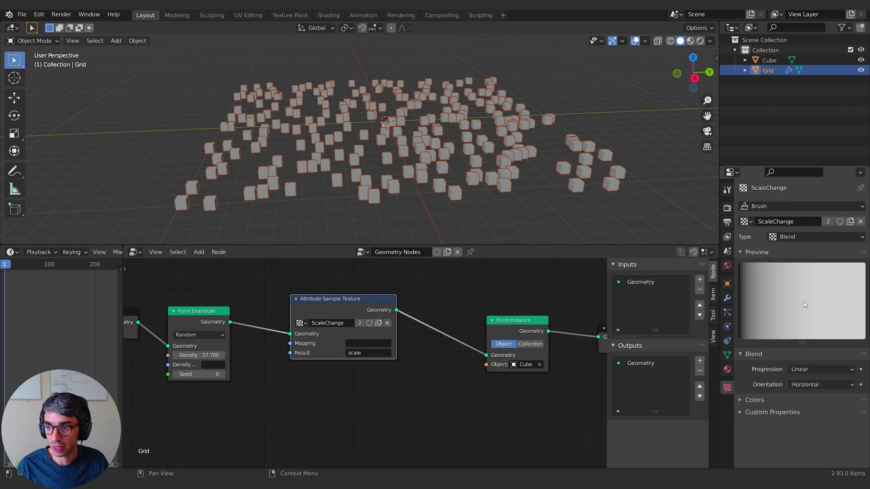
{"action": "left_click", "coordinate": [806, 371]}
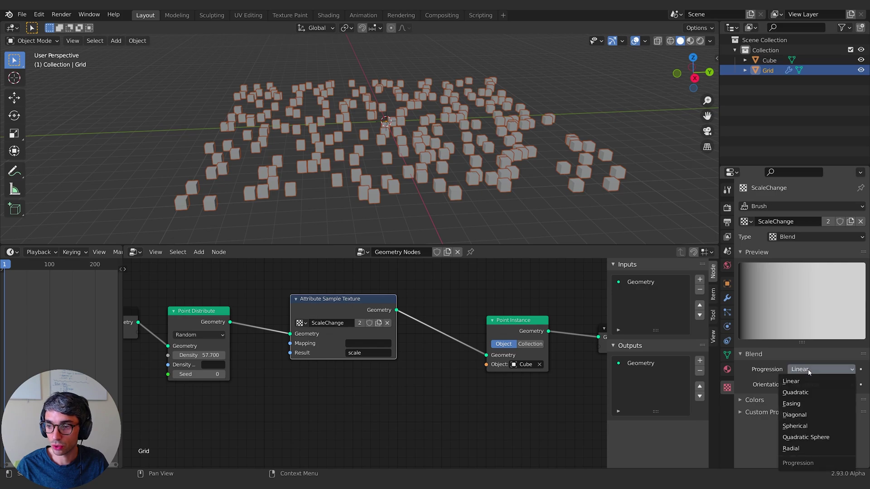
- Copy the name of the grid's UV map, UVMap, into the Mapping field of the Attribute Sample Texture node
{"action": "middle_click_drag", "start_coordinate": [486, 390], "coordinate": [510, 388]}
{"action": "middle_click_drag", "start_coordinate": [374, 399], "coordinate": [388, 415]}
{"action": "left_click", "coordinate": [386, 398]}
{"action": "left_click", "coordinate": [438, 360]}
{"action": "middle_click_drag", "start_coordinate": [403, 43], "coordinate": [447, 112]}
{"action": "middle_click_drag", "start_coordinate": [501, 144], "coordinate": [496, 163]}
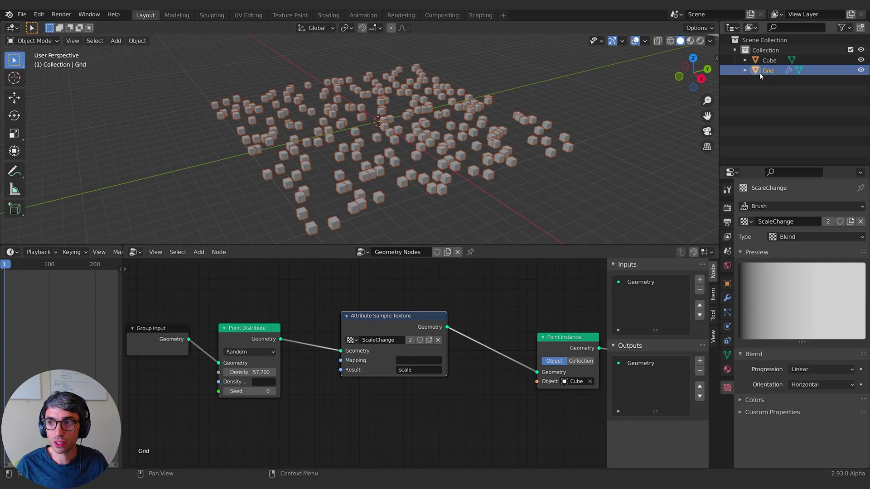
{"action": "left_click", "coordinate": [400, 360]}
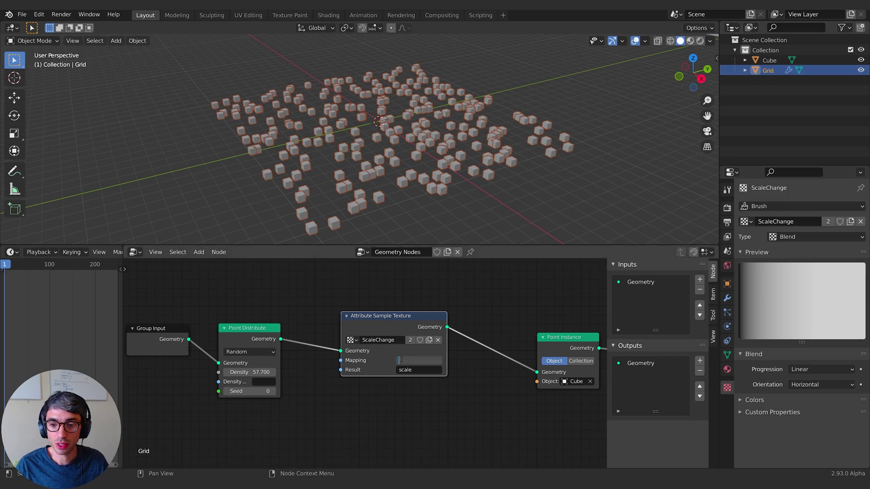
{"action": "key", "text": "shift"}
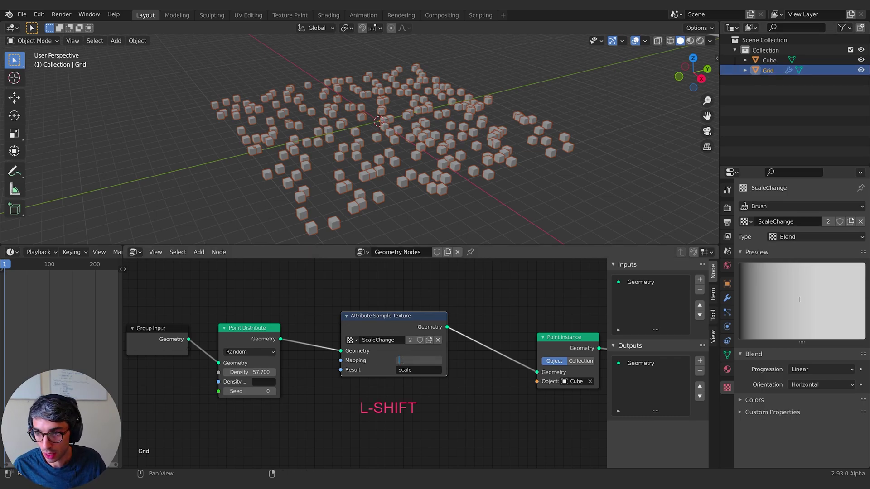
{"action": "left_click", "coordinate": [727, 355]}
{"action": "left_click", "coordinate": [765, 343]}
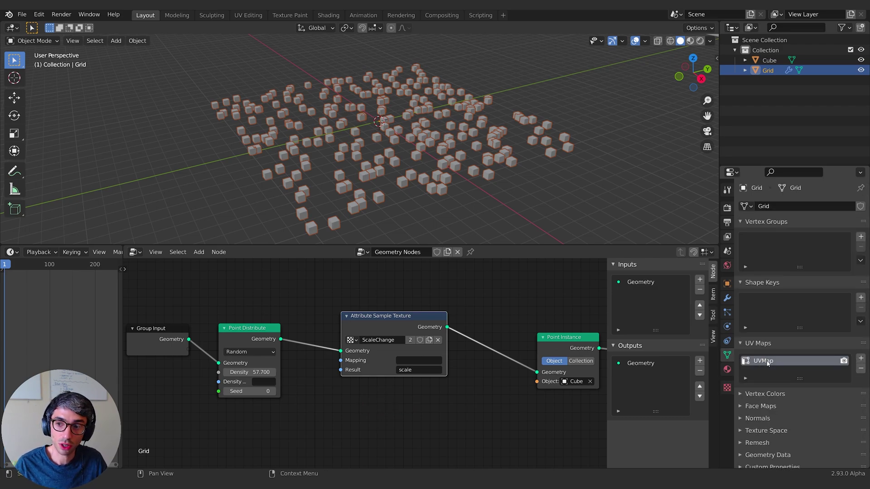
{"action": "key", "text": "ctrl+c"}
{"action": "key", "text": "ctrl+v"}
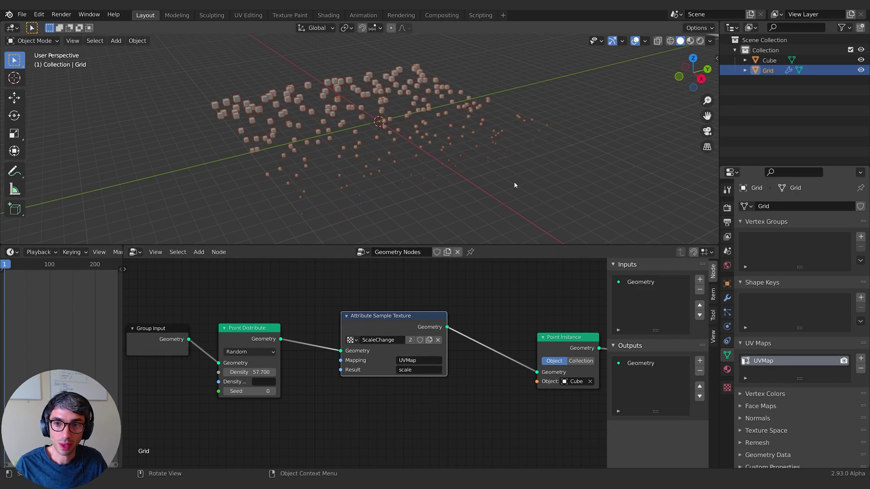
- Try the ScaleChange texture's contrast at 0 and set it back to 1
{"action": "middle_click_drag", "start_coordinate": [514, 181], "coordinate": [312, 204]}
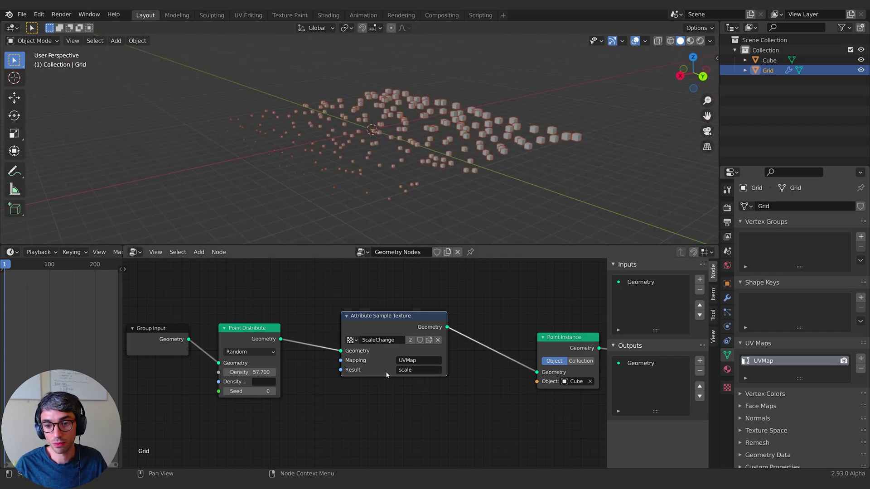
{"action": "middle_click_drag", "start_coordinate": [499, 145], "coordinate": [457, 151]}
{"action": "left_click", "coordinate": [727, 387]}
{"action": "left_click", "coordinate": [766, 401]}
{"action": "scroll", "coordinate": [814, 438], "scroll_direction": "down", "scroll_amount": 4}
{"action": "left_click_drag", "start_coordinate": [816, 403], "coordinate": [788, 402]}
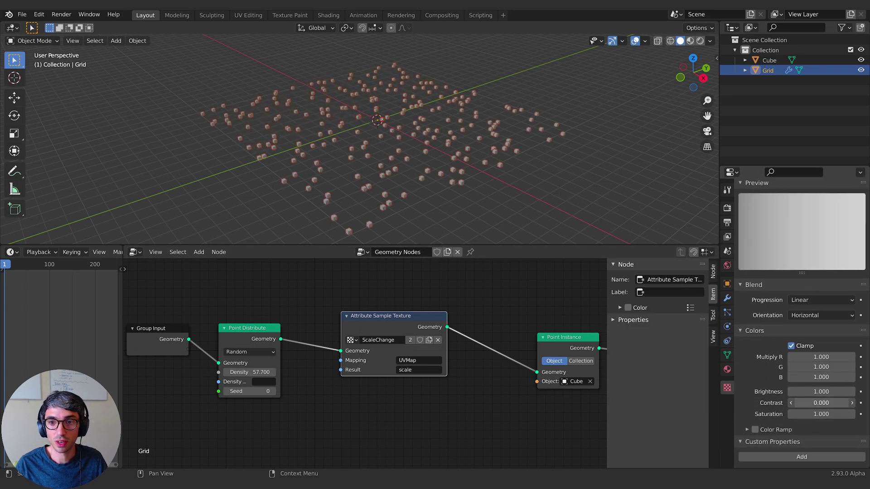
{"action": "left_click", "coordinate": [810, 403]}
{"action": "type", "text": "1"}
{"action": "key", "text": "Return"}
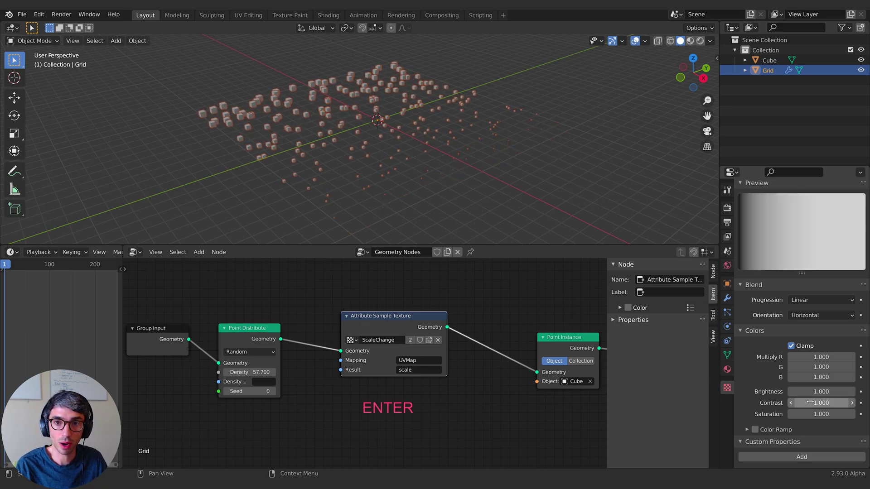
- Try the Spherical progression for the Blend texture, inspect the instances, and return it to Linear
{"action": "left_click", "coordinate": [805, 303]}
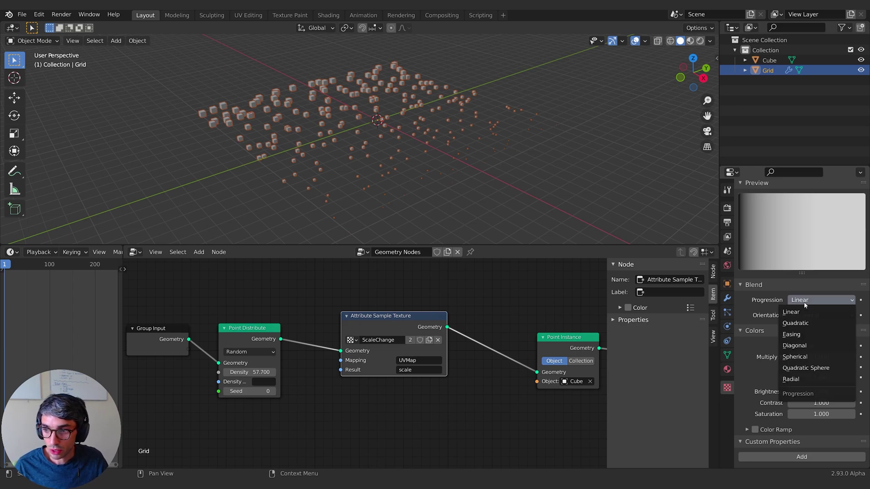
{"action": "left_click", "coordinate": [804, 357]}
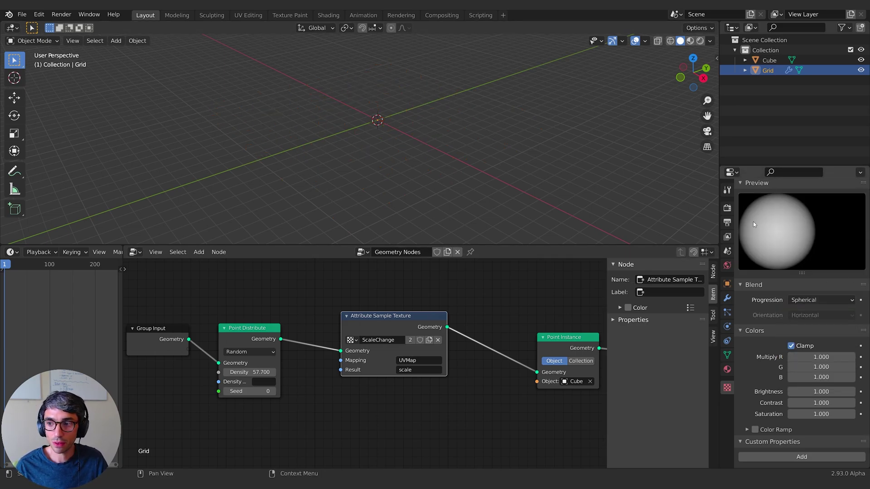
{"action": "middle_click_drag", "start_coordinate": [607, 146], "coordinate": [412, 146]}
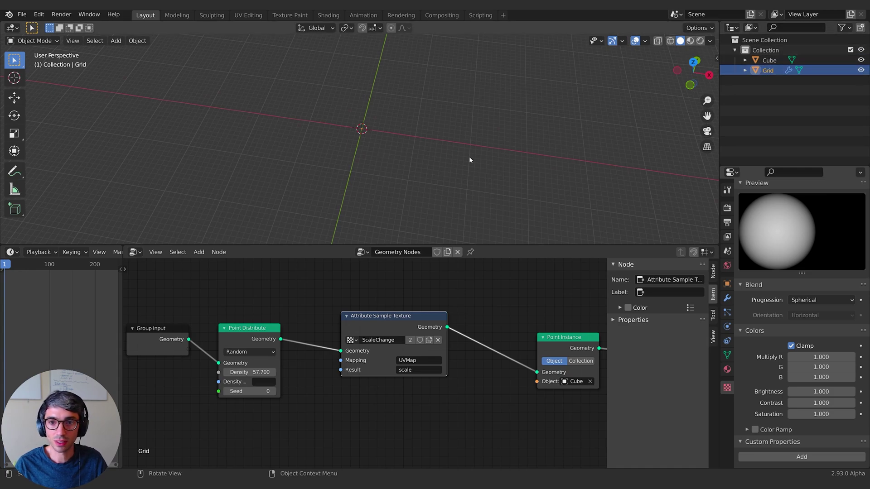
{"action": "middle_click_drag", "start_coordinate": [409, 152], "coordinate": [326, 128]}
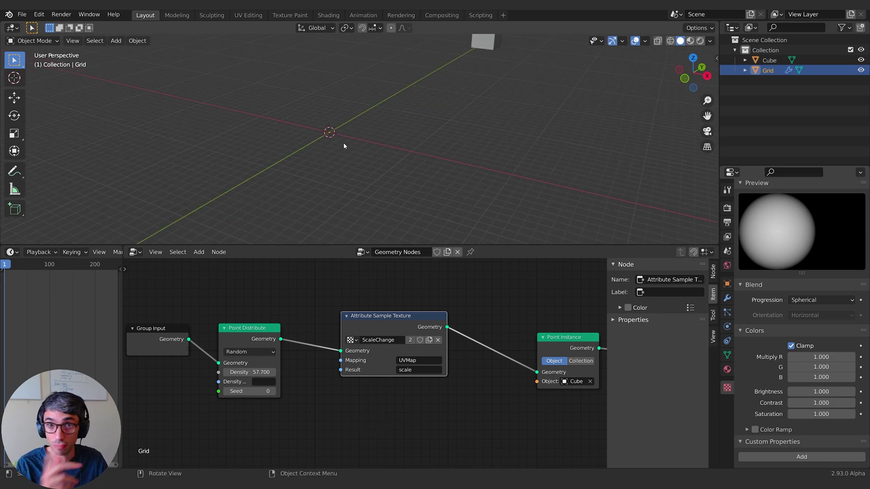
{"action": "left_click", "coordinate": [811, 299]}
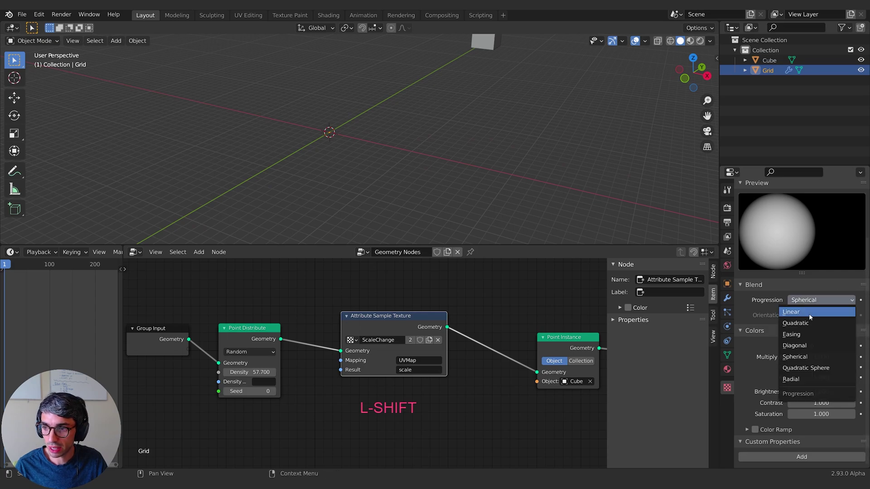
{"action": "left_click", "coordinate": [809, 313]}
- Add a Plain Axes empty at the world origin and scale it up by about 11
{"action": "middle_click_drag", "start_coordinate": [270, 71], "coordinate": [252, 146]}
{"action": "left_click", "coordinate": [277, 124]}
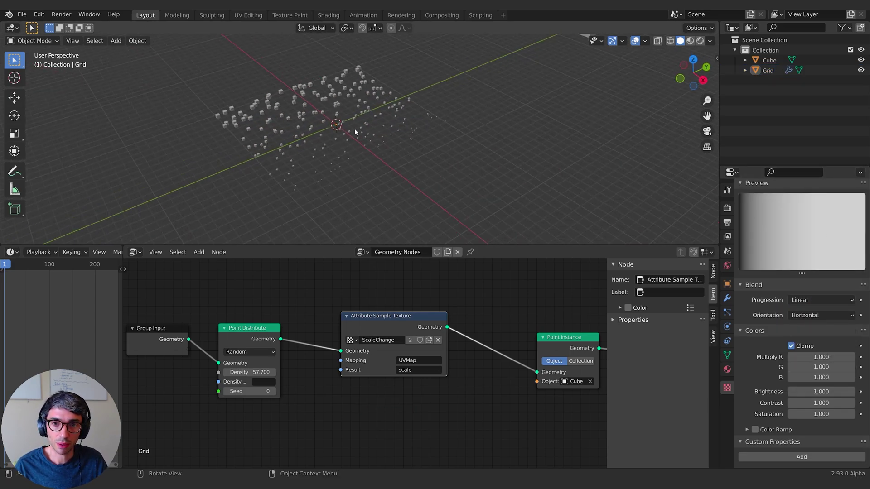
{"action": "middle_click_drag", "start_coordinate": [355, 132], "coordinate": [383, 135], "text": "shift"}
{"action": "key", "text": "shift+a"}
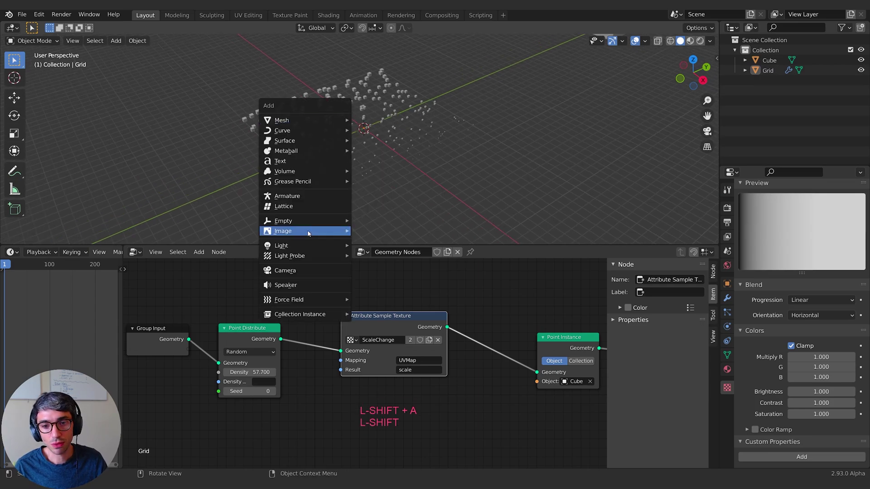
{"action": "mouse_move", "coordinate": [309, 221]}
{"action": "left_click", "coordinate": [393, 220]}
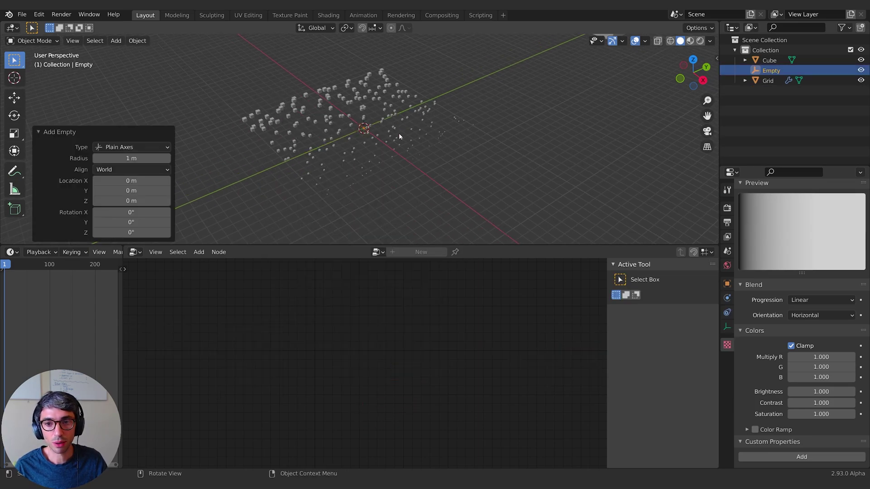
{"action": "middle_click_drag", "start_coordinate": [399, 134], "coordinate": [385, 132]}
{"action": "key", "text": "s"}
{"action": "left_click", "coordinate": [504, 166]}
{"action": "middle_click_drag", "start_coordinate": [504, 166], "coordinate": [451, 124]}
{"action": "key", "text": "g"}
{"action": "key", "text": "x"}
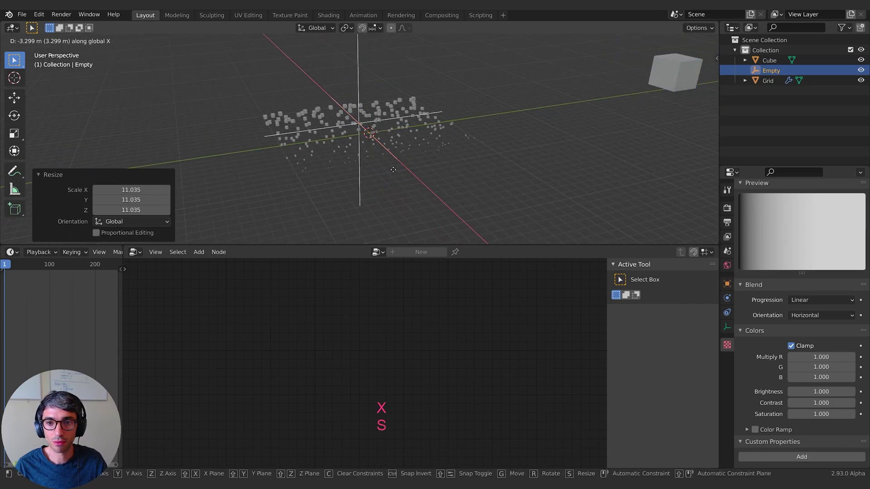
{"action": "key", "text": "Escape"}
{"action": "middle_click_drag", "start_coordinate": [394, 169], "coordinate": [397, 143]}
- Select the Grid and add an Object Info node below the Point Distribute node in its node tree
{"action": "left_click", "coordinate": [763, 81]}
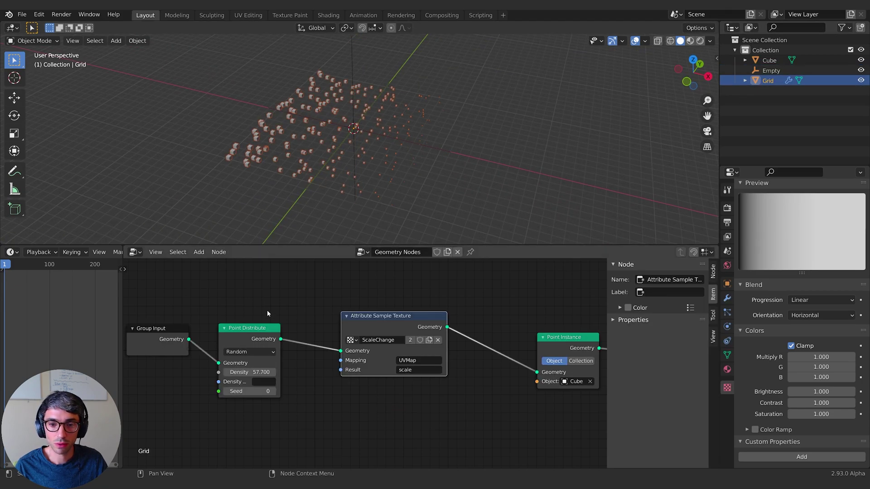
{"action": "scroll", "coordinate": [358, 358], "scroll_direction": "down", "scroll_amount": 4}
{"action": "middle_click_drag", "start_coordinate": [361, 375], "coordinate": [315, 374], "text": "shift"}
{"action": "scroll", "coordinate": [316, 374], "scroll_direction": "down", "scroll_amount": 3}
{"action": "left_click", "coordinate": [509, 313]}
{"action": "key", "text": "shift+a"}
{"action": "mouse_move", "coordinate": [209, 386]}
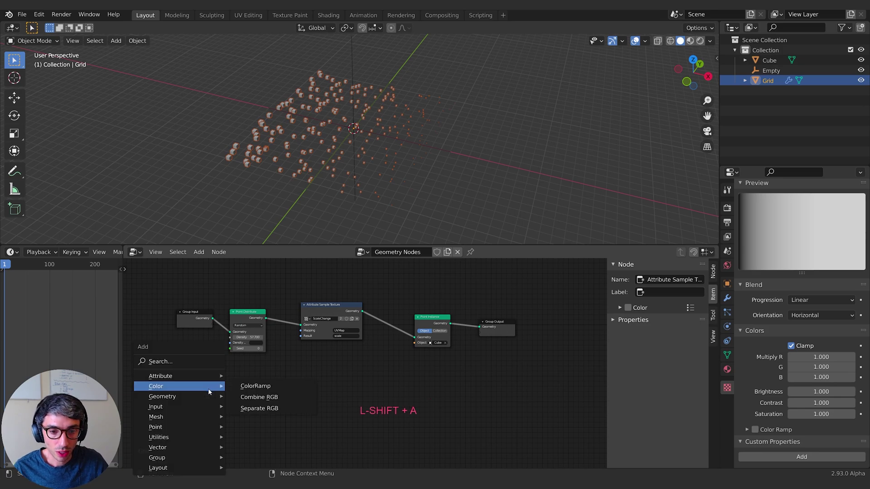
{"action": "mouse_move", "coordinate": [199, 407]}
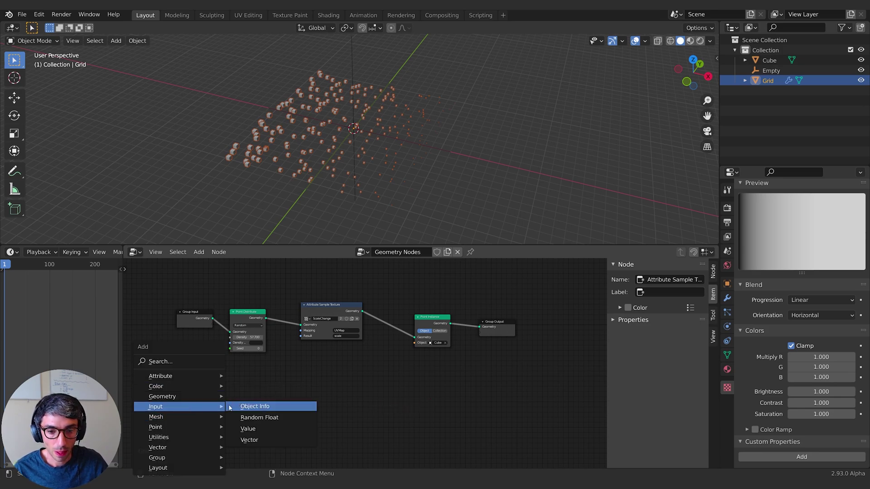
{"action": "left_click", "coordinate": [254, 406]}
{"action": "left_click", "coordinate": [240, 349]}
{"action": "scroll", "coordinate": [281, 410], "scroll_direction": "up", "scroll_amount": 4}
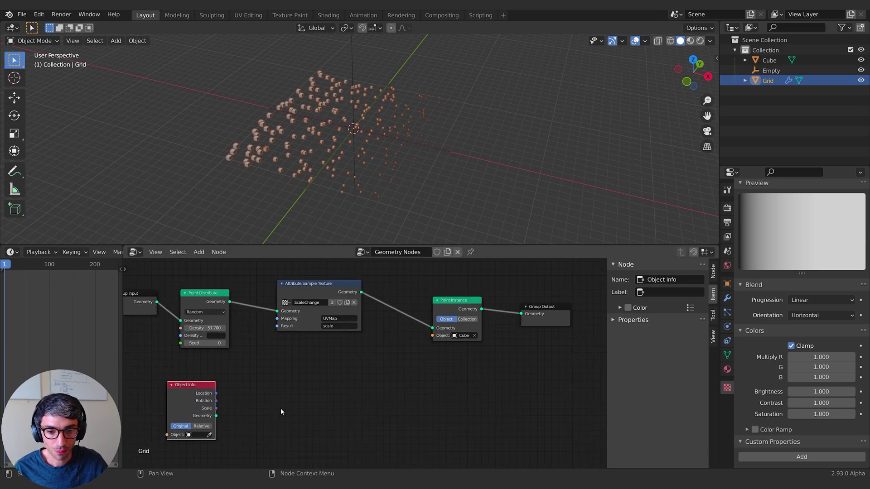
- Assign the Empty as the object of the Object Info node
{"action": "middle_click_drag", "start_coordinate": [340, 388], "coordinate": [349, 372]}
{"action": "left_click", "coordinate": [272, 410]}
{"action": "left_click", "coordinate": [317, 318]}
{"action": "left_click_drag", "start_coordinate": [270, 362], "coordinate": [282, 357]}
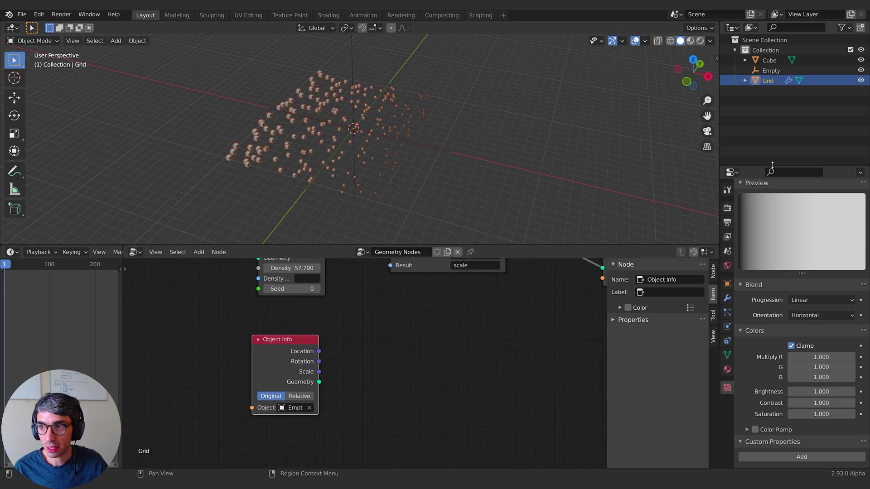
- Rename the Empty as Scale Effector
{"action": "left_click", "coordinate": [774, 73]}
{"action": "key", "text": "Return"}
{"action": "key", "text": "s"}
{"action": "key", "text": "c"}
{"action": "key", "text": "a"}
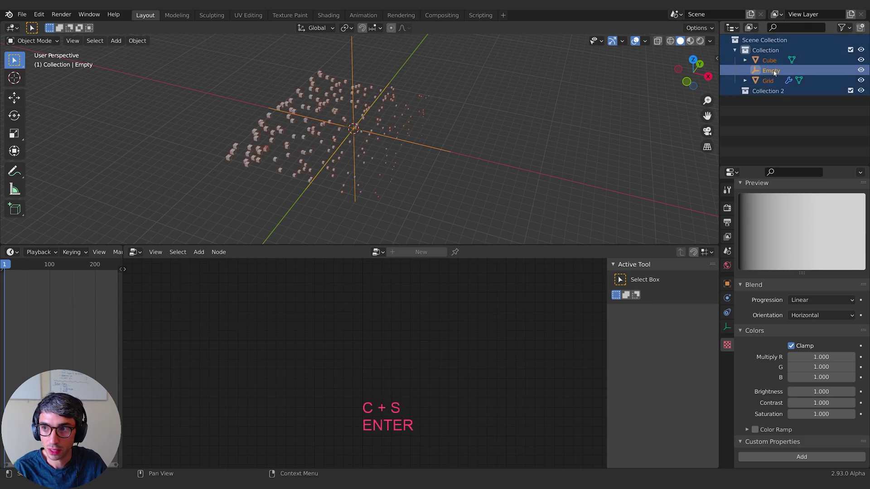
{"action": "double_click", "coordinate": [774, 72]}
{"action": "type", "text": "Scale "}
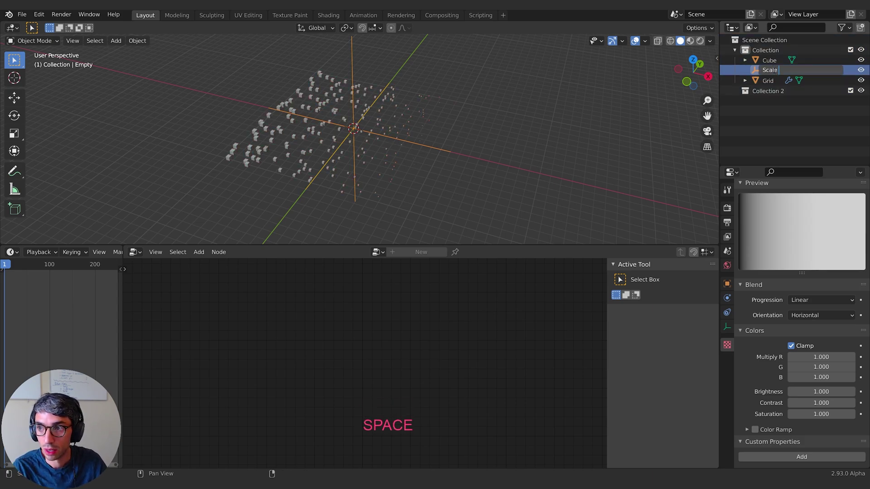
{"action": "type", "text": "Effector"}
{"action": "key", "text": "Return"}
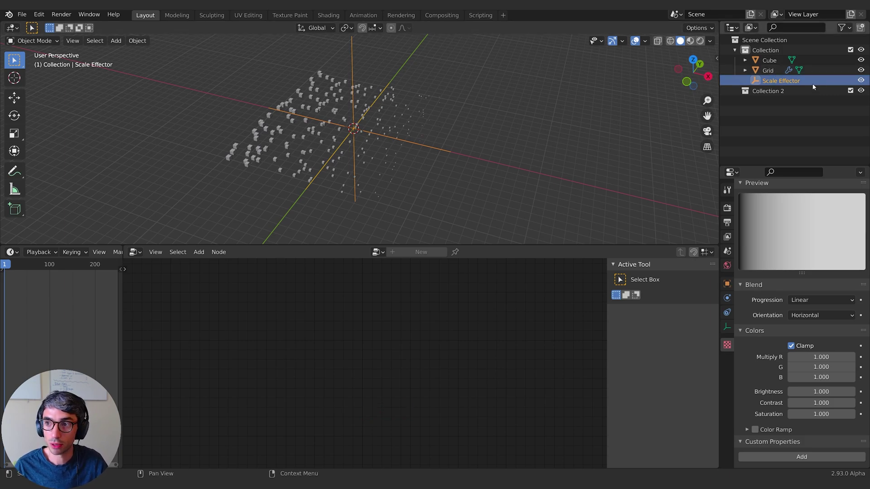
- Reselect the Grid, widen the Object Info node to fit its full object name, and position it below Point Distribute
{"action": "left_click", "coordinate": [246, 123]}
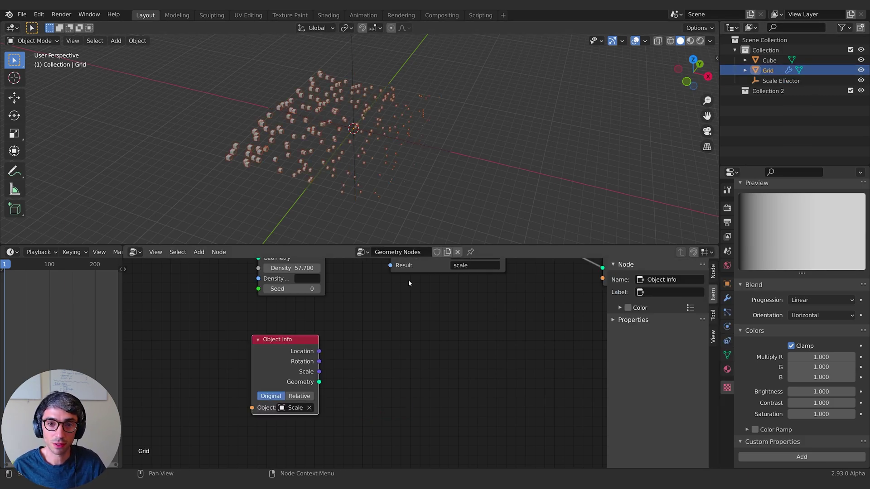
{"action": "middle_click_drag", "start_coordinate": [403, 345], "coordinate": [325, 349]}
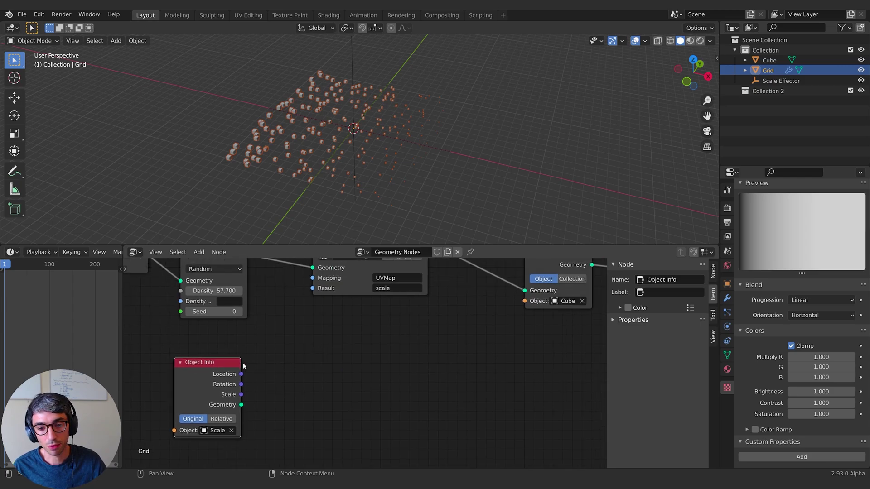
{"action": "left_click_drag", "start_coordinate": [242, 365], "coordinate": [291, 358]}
{"action": "middle_click_drag", "start_coordinate": [365, 357], "coordinate": [381, 374]}
{"action": "left_click_drag", "start_coordinate": [253, 389], "coordinate": [219, 373]}
{"action": "middle_click_drag", "start_coordinate": [296, 373], "coordinate": [327, 383]}
{"action": "left_click_drag", "start_coordinate": [304, 374], "coordinate": [285, 374]}
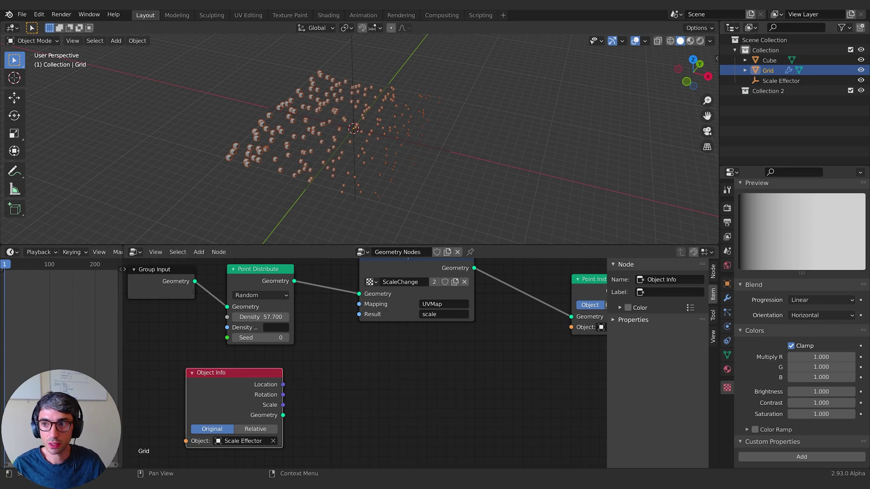
- Select the Scale Effector empty and undo that selection to return to the Grid
{"action": "left_click", "coordinate": [772, 80]}
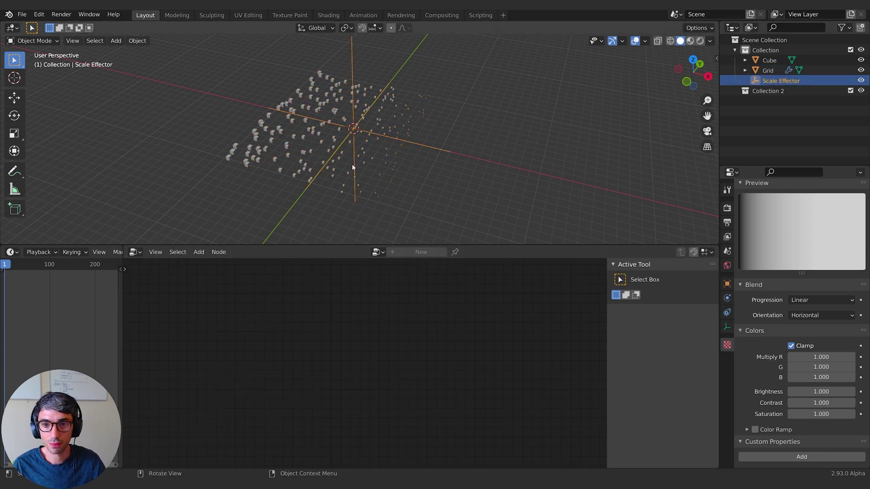
{"action": "key", "text": "ctrl+z"}
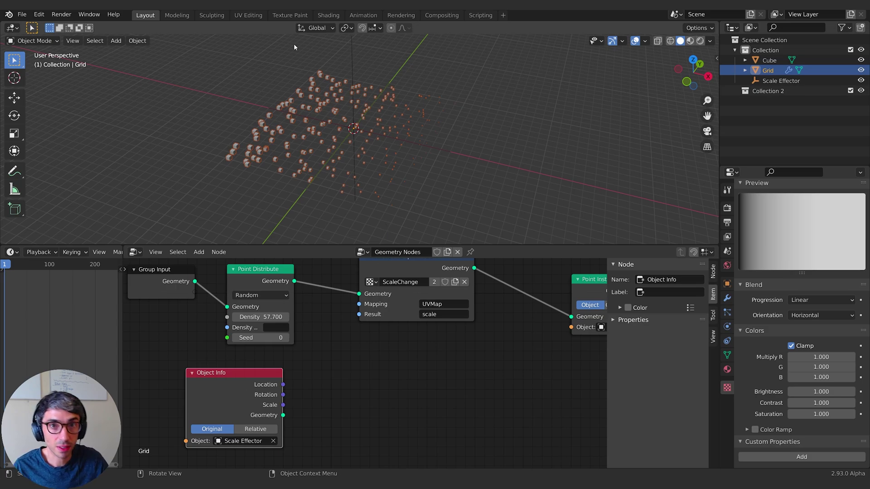
- Move the Group Input and Point Distribute nodes away from Attribute Sample Texture to make room for a node between them
{"action": "scroll", "coordinate": [376, 363], "scroll_direction": "down", "scroll_amount": 3}
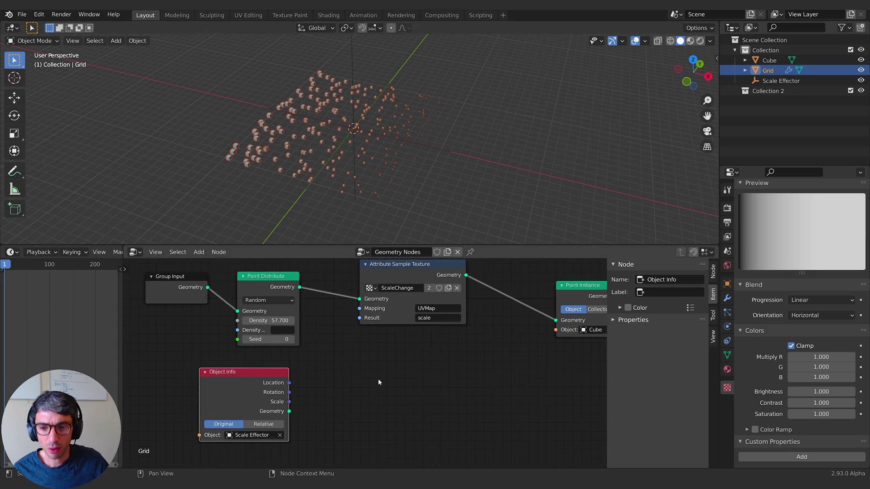
{"action": "left_click", "coordinate": [379, 376]}
{"action": "middle_click_drag", "start_coordinate": [385, 396], "coordinate": [396, 390]}
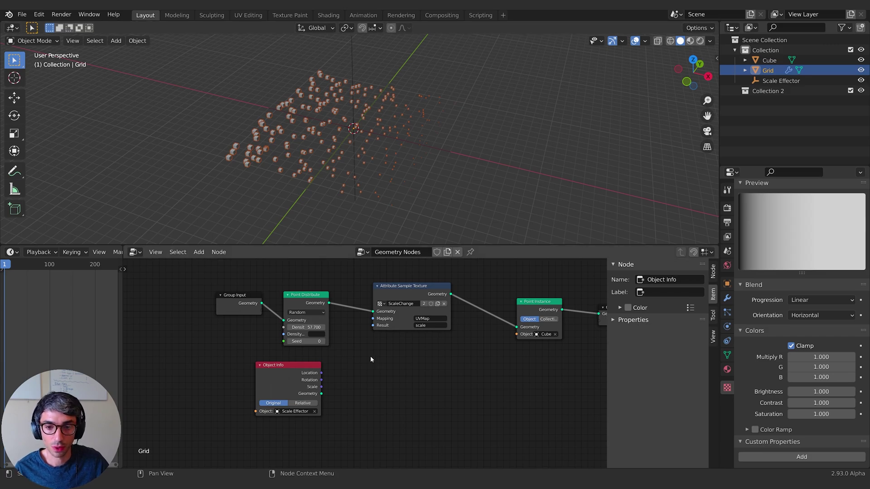
{"action": "left_click", "coordinate": [247, 298]}
{"action": "left_click_drag", "start_coordinate": [301, 296], "coordinate": [298, 297], "text": "shift"}
{"action": "left_click", "coordinate": [186, 294]}
{"action": "middle_click_drag", "start_coordinate": [294, 337], "coordinate": [333, 333]}
{"action": "left_click", "coordinate": [336, 334]}
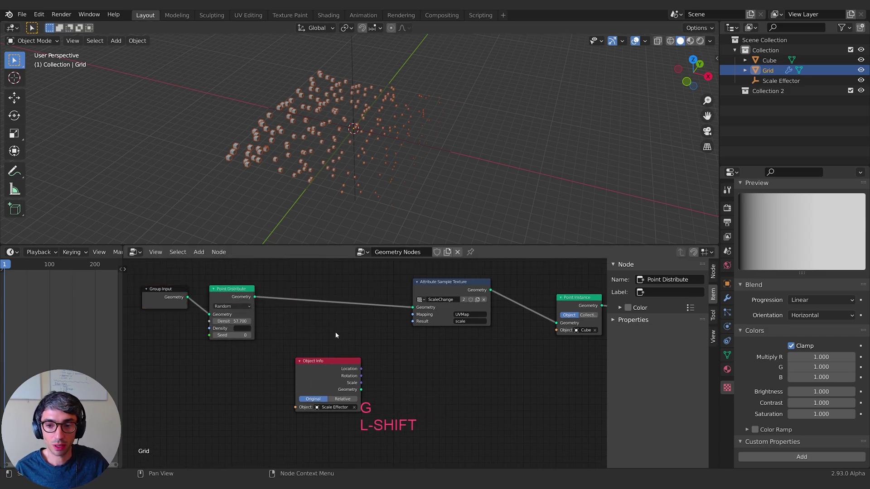
- Add an Attribute Vector Math node and insert it between Point Distribute and Attribute Sample Texture
{"action": "key", "text": "shift+a"}
{"action": "mouse_move", "coordinate": [336, 333]}
{"action": "mouse_move", "coordinate": [308, 302]}
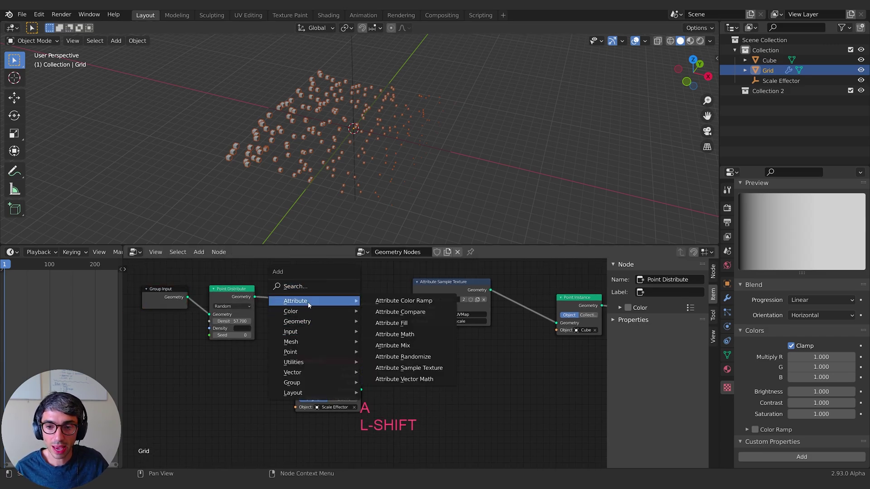
{"action": "left_click", "coordinate": [404, 379]}
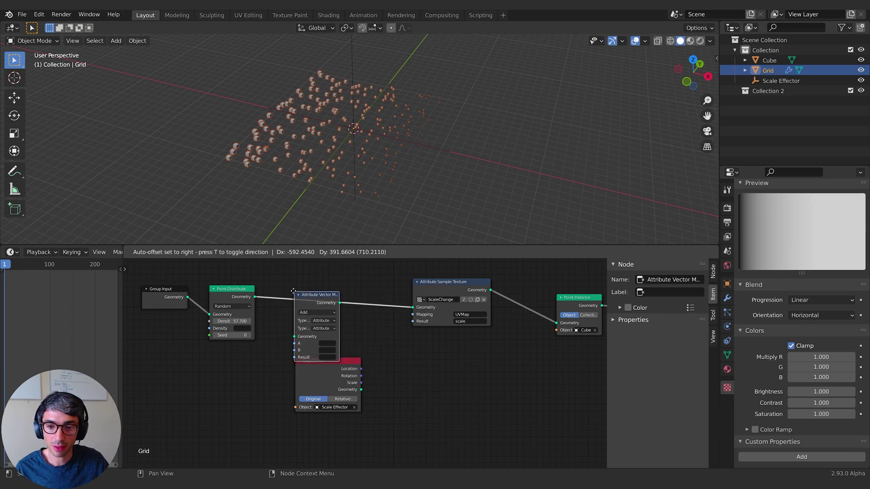
{"action": "left_click", "coordinate": [427, 364]}
{"action": "middle_click_drag", "start_coordinate": [427, 364], "coordinate": [466, 371]}
- Place the Object Info node below Point Distribute and shift the Attribute Vector Math node closer to Point Distribute
{"action": "left_click_drag", "start_coordinate": [351, 378], "coordinate": [243, 384]}
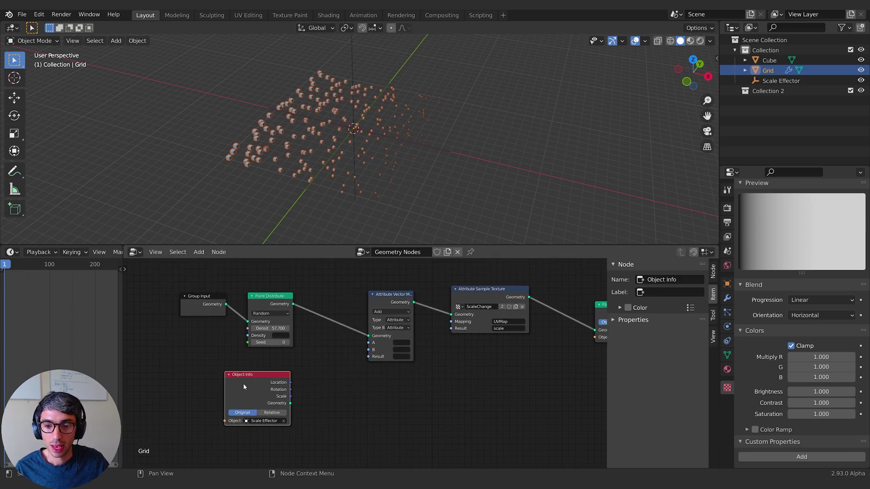
{"action": "middle_click_drag", "start_coordinate": [338, 382], "coordinate": [359, 383]}
{"action": "left_click_drag", "start_coordinate": [304, 385], "coordinate": [285, 396]}
{"action": "middle_click_drag", "start_coordinate": [363, 380], "coordinate": [357, 387]}
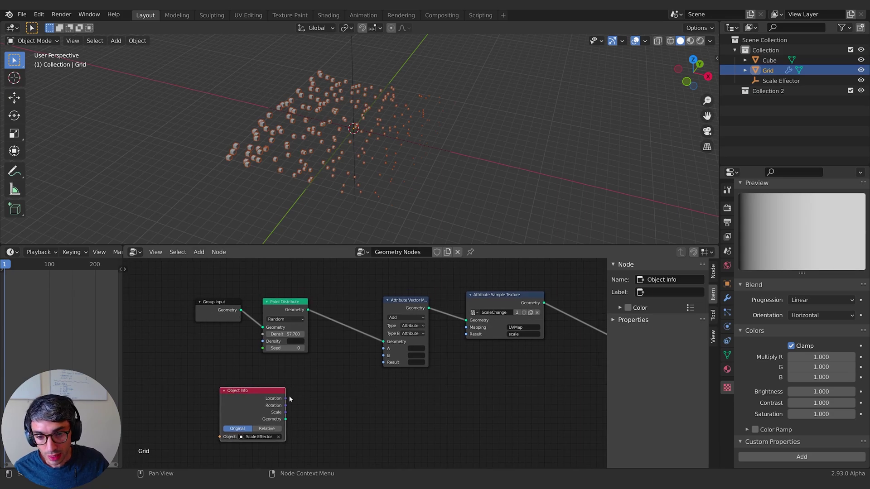
{"action": "left_click_drag", "start_coordinate": [243, 402], "coordinate": [325, 390]}
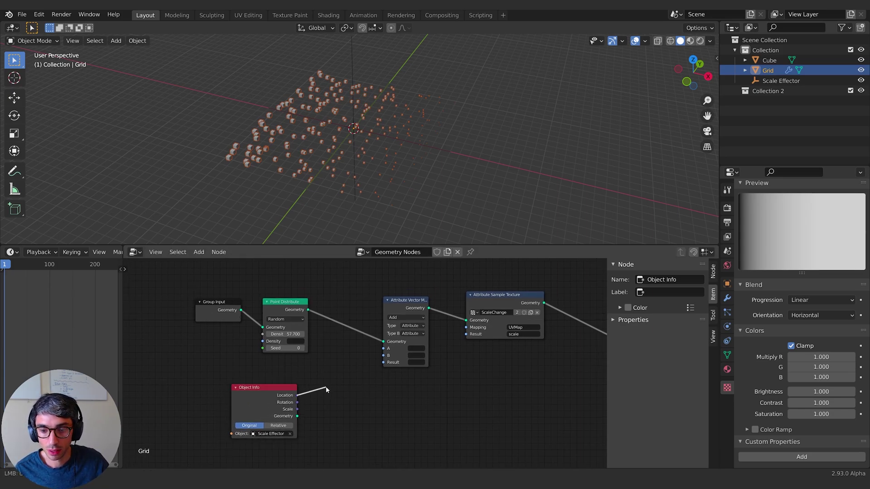
{"action": "left_click_drag", "start_coordinate": [325, 389], "coordinate": [358, 358]}
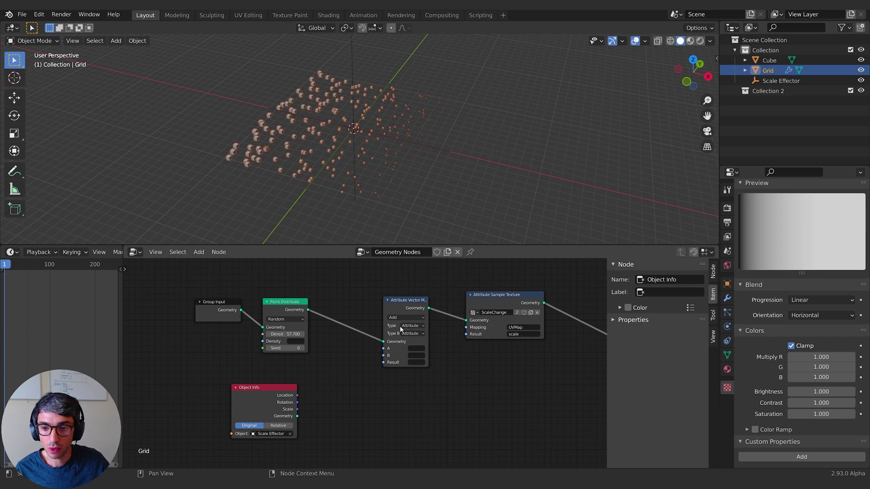
{"action": "left_click_drag", "start_coordinate": [402, 305], "coordinate": [381, 300]}
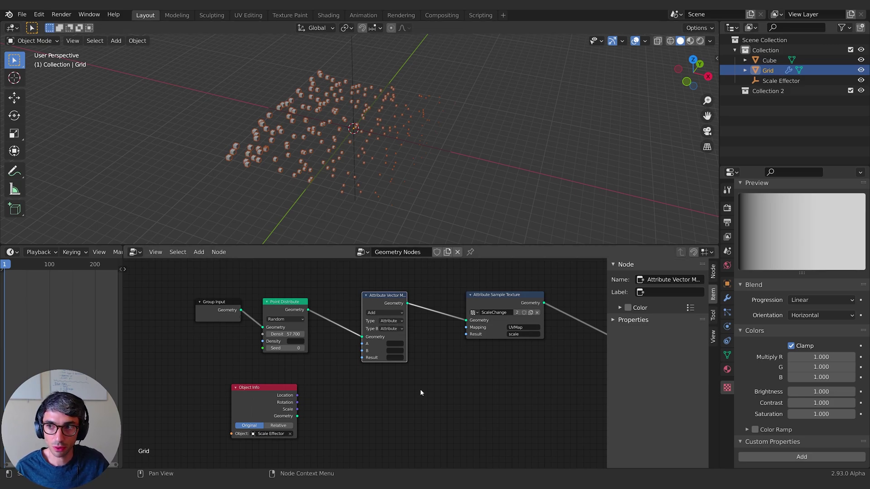
- Enter UVMap as both input A and the Result attribute of the Attribute Vector Math node
{"action": "type", "text": "UVMap"}
{"action": "key", "text": "Return"}
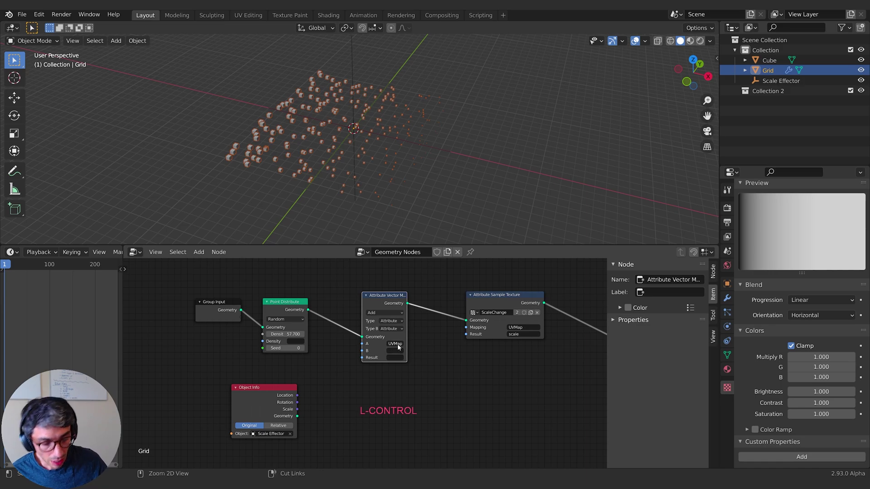
{"action": "key", "text": "ctrl+c"}
{"action": "key", "text": "ctrl+v"}
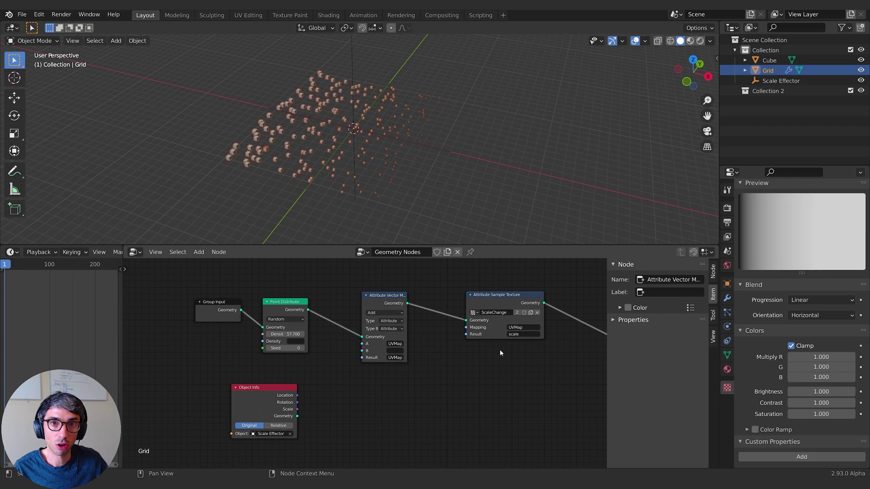
- Move the Object Info node farther from Attribute Vector Math to leave space for a link
{"action": "middle_click_drag", "start_coordinate": [478, 388], "coordinate": [446, 385]}
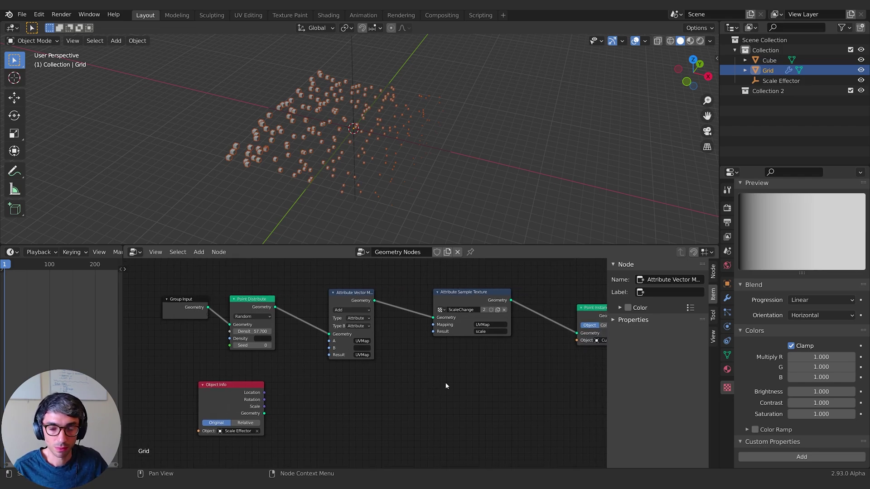
{"action": "left_click_drag", "start_coordinate": [235, 388], "coordinate": [242, 372]}
{"action": "middle_click_drag", "start_coordinate": [327, 392], "coordinate": [337, 393]}
{"action": "left_click_drag", "start_coordinate": [267, 379], "coordinate": [234, 389]}
{"action": "middle_click_drag", "start_coordinate": [321, 386], "coordinate": [330, 386]}
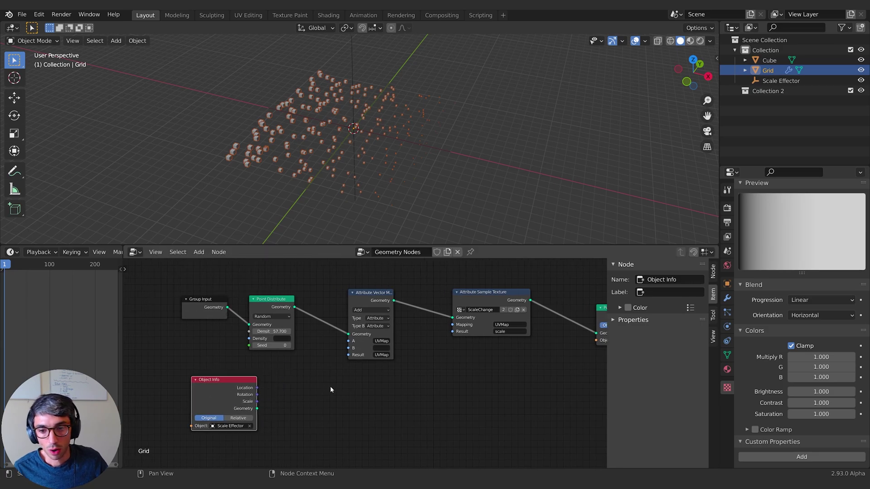
- Set Type B of Attribute Vector Math to Vector and connect the Object Info Location output to input B
{"action": "left_click", "coordinate": [371, 326]}
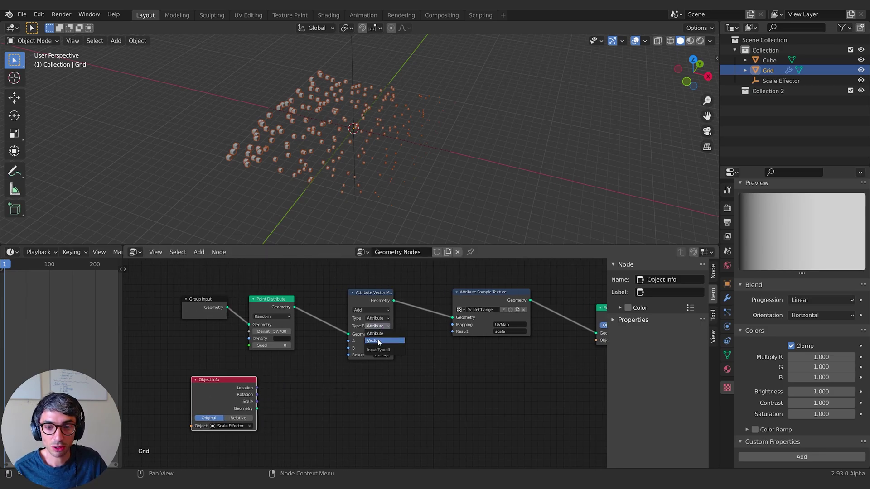
{"action": "left_click", "coordinate": [378, 341]}
{"action": "middle_click_drag", "start_coordinate": [406, 384], "coordinate": [424, 375]}
{"action": "left_click_drag", "start_coordinate": [232, 377], "coordinate": [365, 349]}
{"action": "middle_click_drag", "start_coordinate": [429, 372], "coordinate": [423, 378]}
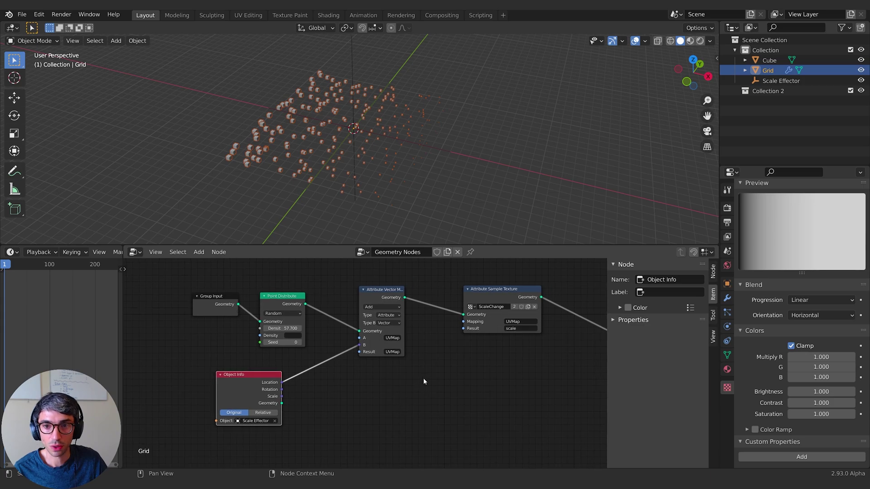
- Move the Scale Effector empty about 1.1 m to test its influence on the cubes, and reselect the Grid
{"action": "left_click", "coordinate": [780, 81]}
{"action": "key", "text": "g"}
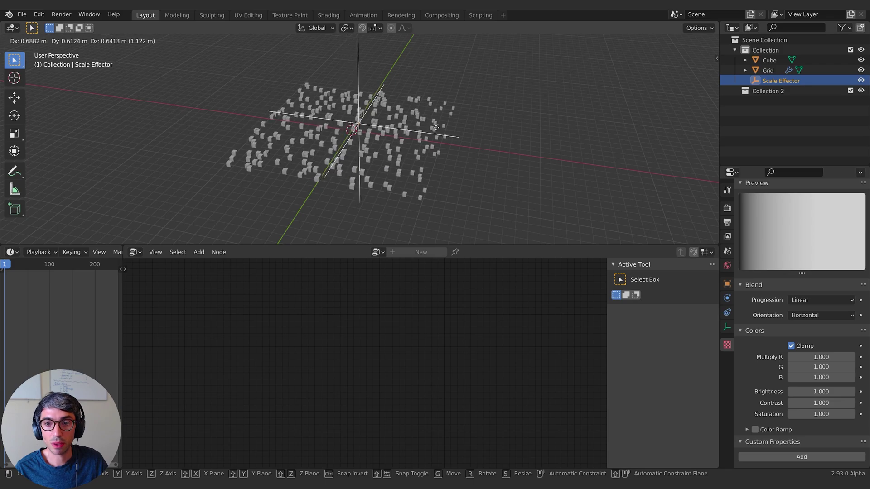
{"action": "left_click", "coordinate": [435, 128]}
{"action": "left_click", "coordinate": [437, 153]}
- Move the Object Info node farther away from the node chain and switch its transform space to Relative
{"action": "middle_click_drag", "start_coordinate": [361, 408], "coordinate": [375, 392]}
{"action": "left_click_drag", "start_coordinate": [237, 363], "coordinate": [169, 353]}
{"action": "middle_click_drag", "start_coordinate": [327, 389], "coordinate": [358, 389]}
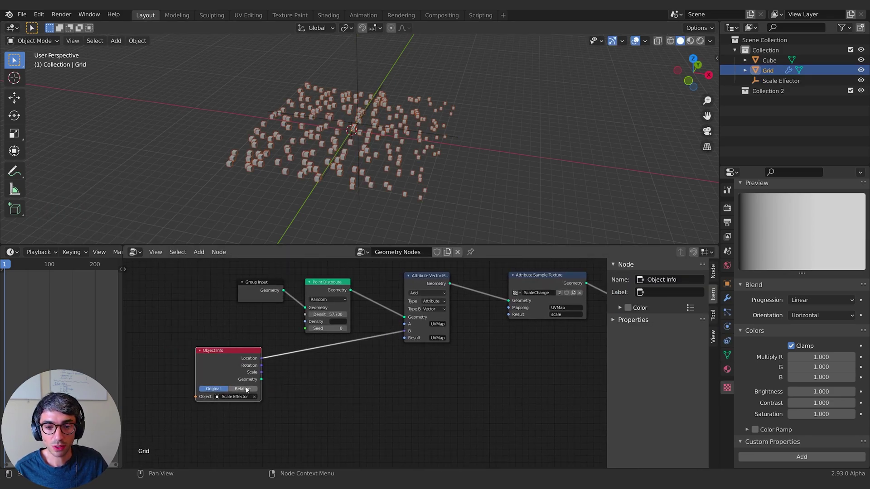
{"action": "left_click", "coordinate": [246, 388]}
- Move the Scale Effector empty across the grid toward negative X to test the Relative setting, and reselect the Grid
{"action": "left_click", "coordinate": [436, 134]}
{"action": "key", "text": "g"}
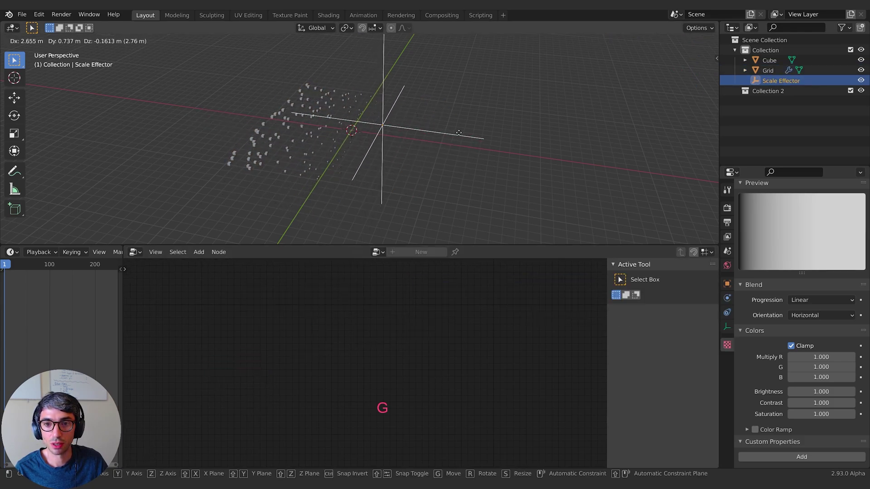
{"action": "left_click", "coordinate": [380, 155]}
{"action": "left_click", "coordinate": [379, 155]}
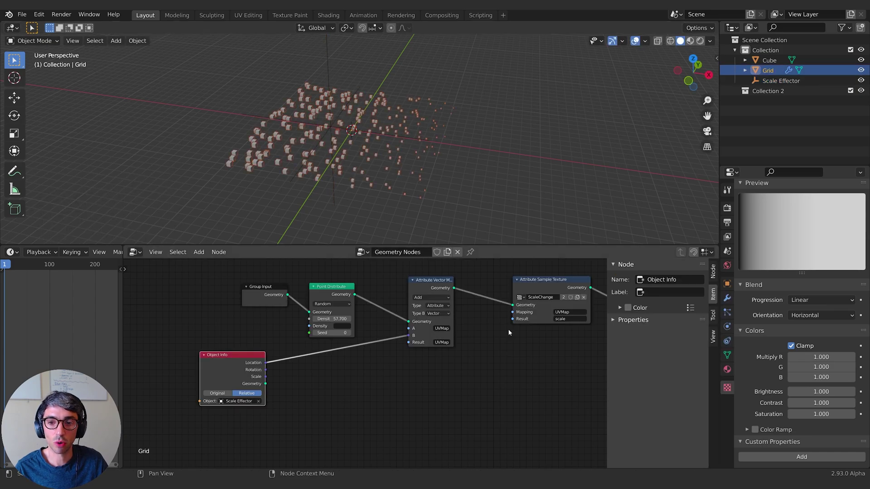
- Change the Attribute Vector Math operation to Subtract
{"action": "middle_click_drag", "start_coordinate": [516, 363], "coordinate": [453, 356]}
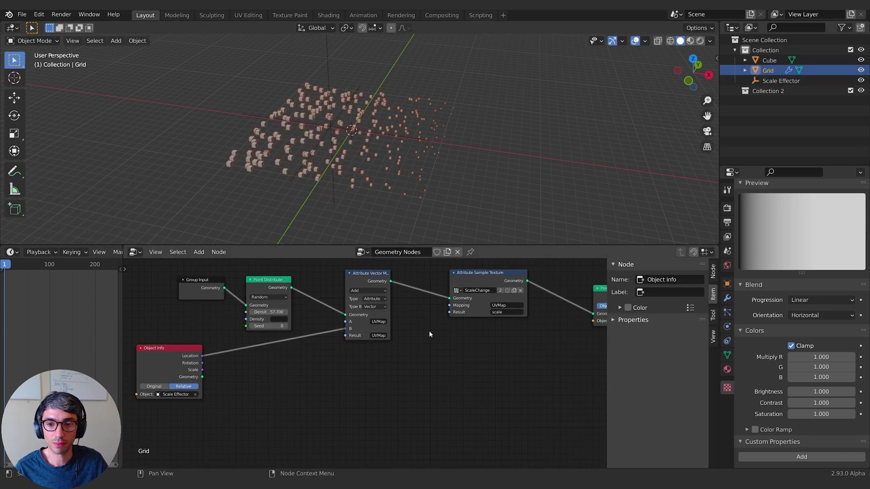
{"action": "left_click", "coordinate": [361, 291]}
{"action": "left_click", "coordinate": [363, 315]}
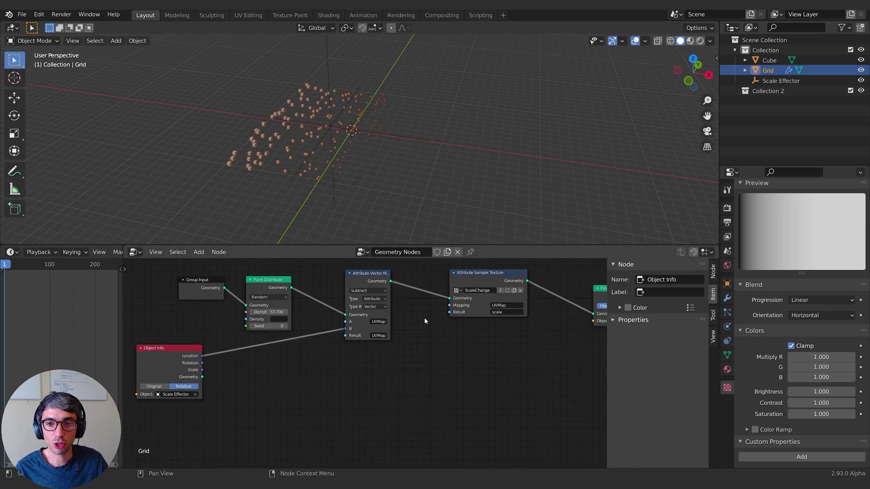
- Move the Scale Effector empty back and forth across the grid to test the Subtract operation, ending near the grid's centre with the Grid reselected
{"action": "left_click", "coordinate": [331, 128]}
{"action": "key", "text": "g"}
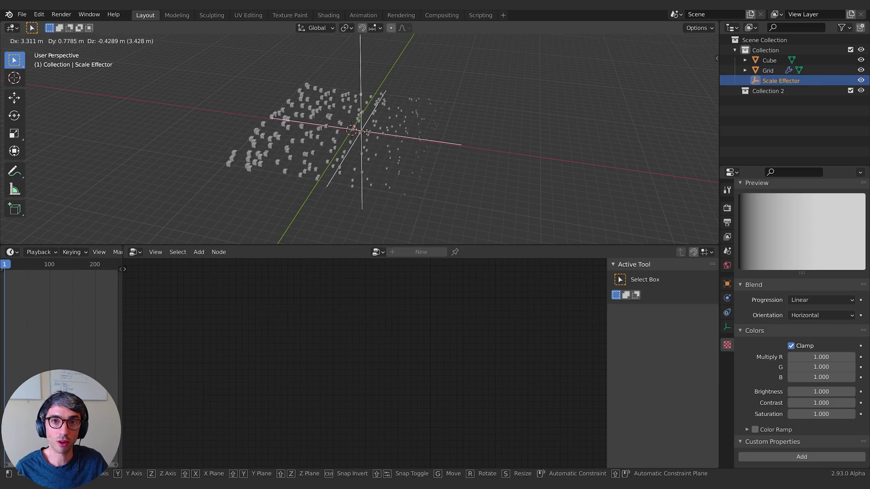
{"action": "left_click", "coordinate": [370, 133]}
{"action": "middle_click_drag", "start_coordinate": [384, 140], "coordinate": [426, 134]}
{"action": "key", "text": "g"}
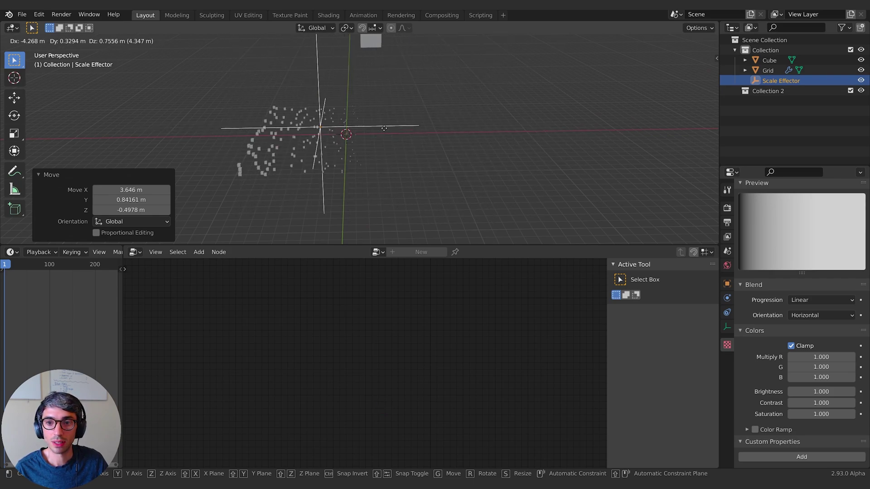
{"action": "left_click", "coordinate": [384, 128]}
{"action": "middle_click_drag", "start_coordinate": [385, 129], "coordinate": [372, 134]}
{"action": "key", "text": "g"}
{"action": "left_click", "coordinate": [422, 145]}
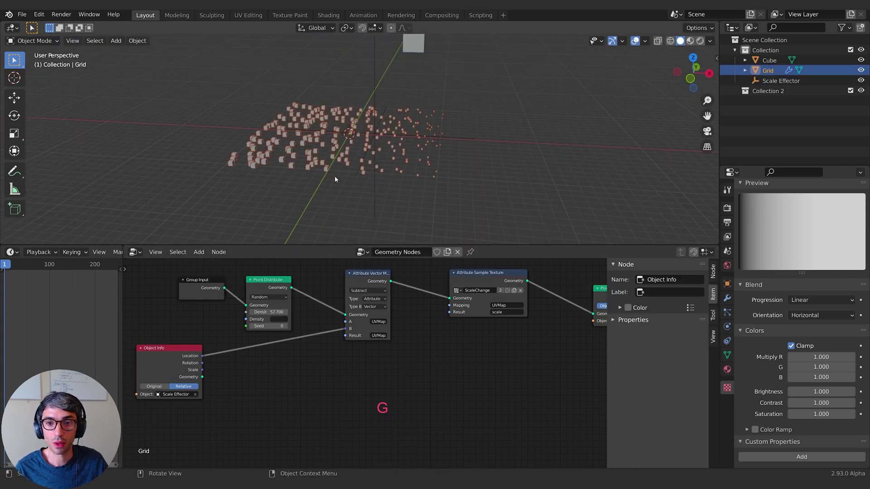
- Enable the Color Ramp in the ScaleChange texture's color settings and expand its options
{"action": "middle_click_drag", "start_coordinate": [381, 408], "coordinate": [409, 393]}
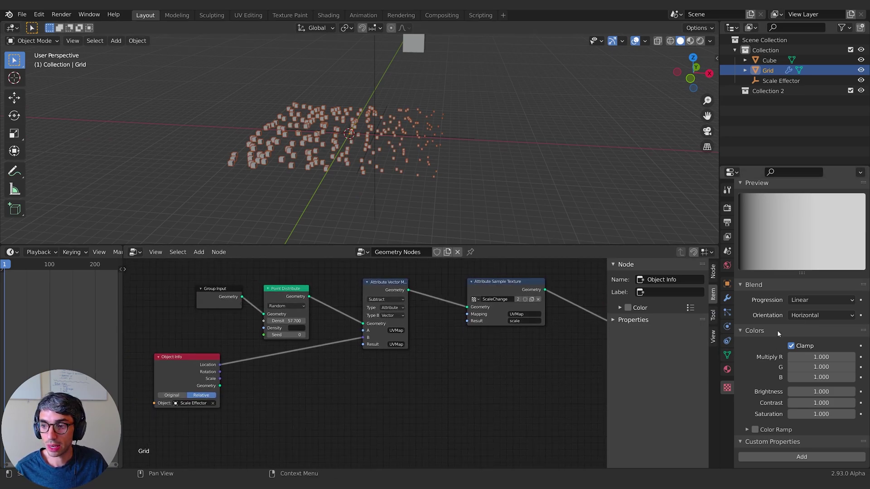
{"action": "left_click", "coordinate": [754, 430]}
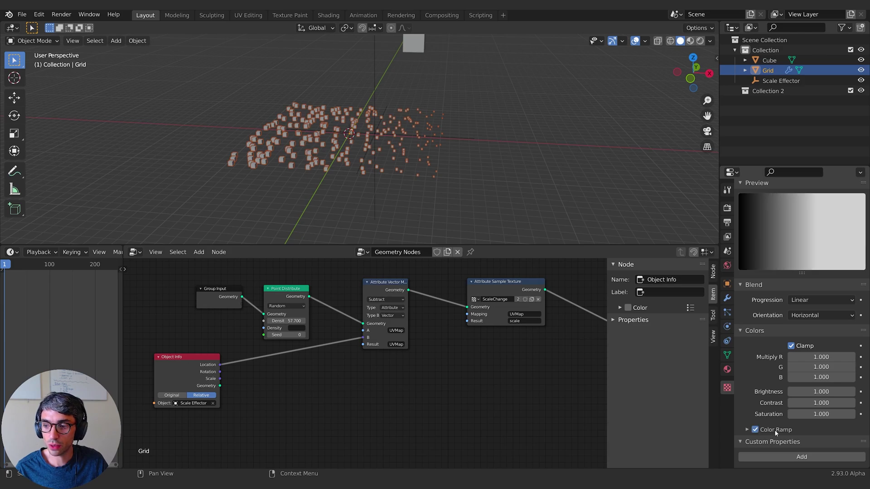
{"action": "left_click", "coordinate": [775, 431]}
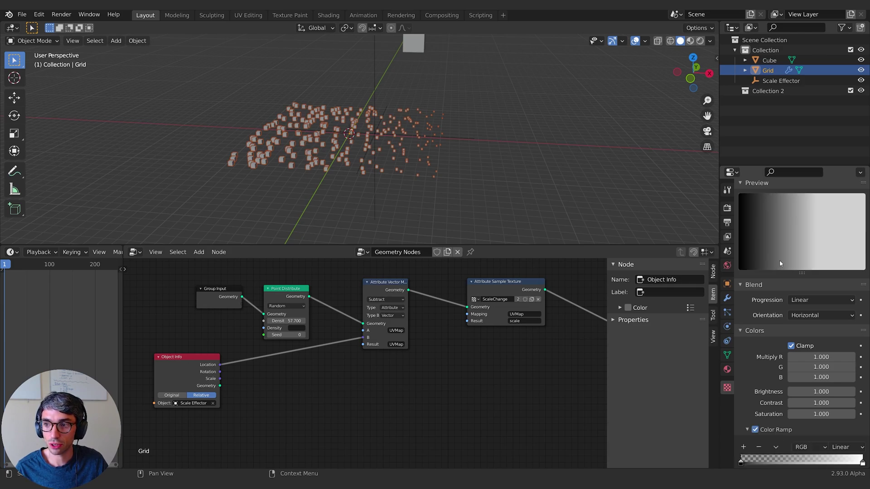
{"action": "scroll", "coordinate": [779, 263], "scroll_direction": "up", "scroll_amount": 4}
{"action": "scroll", "coordinate": [785, 315], "scroll_direction": "down", "scroll_amount": 5}
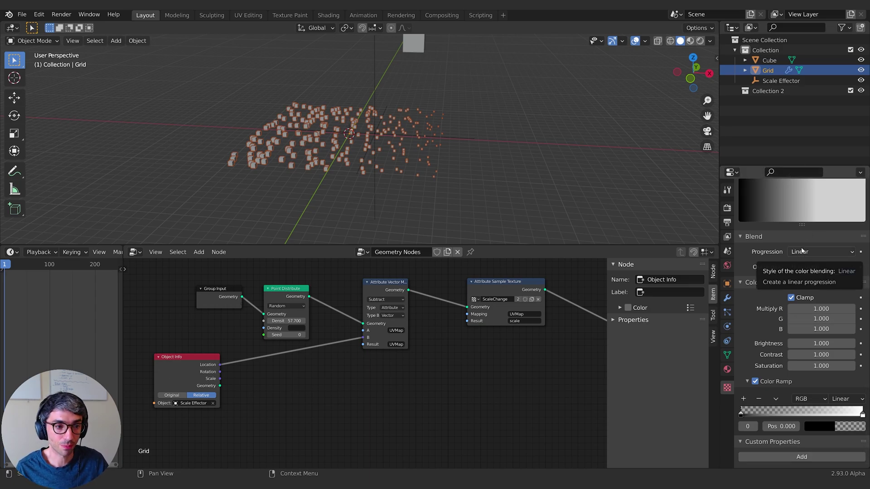
- Set the blue value of the Color Ramp's white end stop to 10 in RGB mode
{"action": "left_click", "coordinate": [863, 415]}
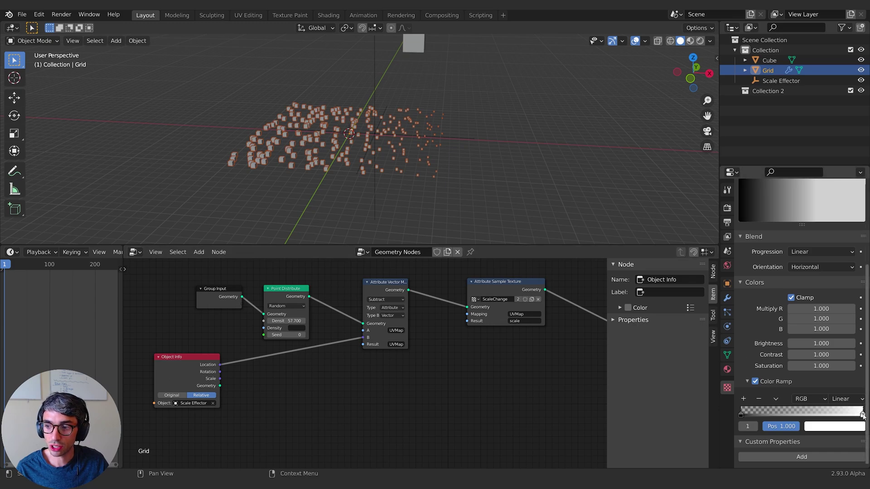
{"action": "mouse_move", "coordinate": [862, 416]}
{"action": "left_mouse_down"}
{"action": "mouse_move", "coordinate": [814, 416]}
{"action": "mouse_move", "coordinate": [865, 415]}
{"action": "left_mouse_up"}
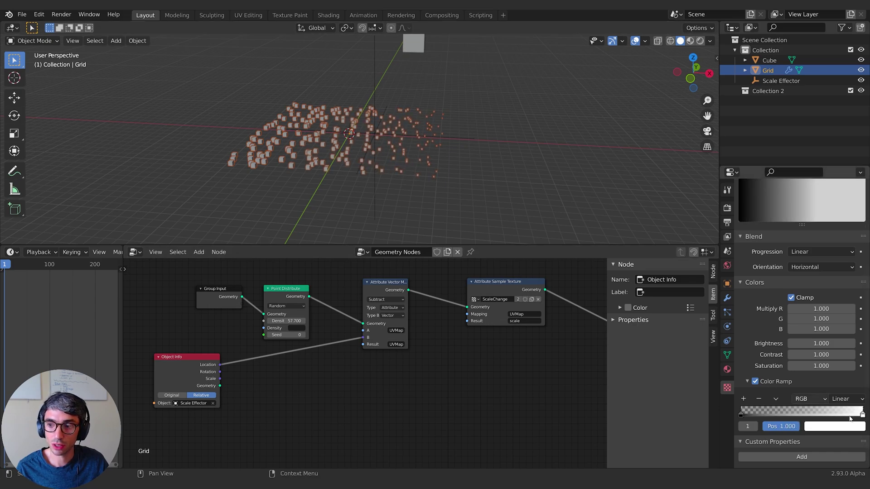
{"action": "left_click", "coordinate": [841, 428]}
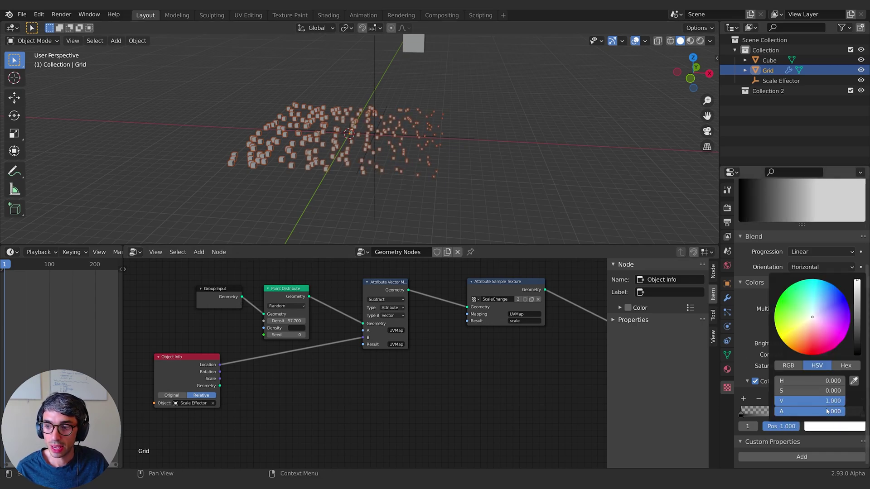
{"action": "left_click", "coordinate": [788, 366]}
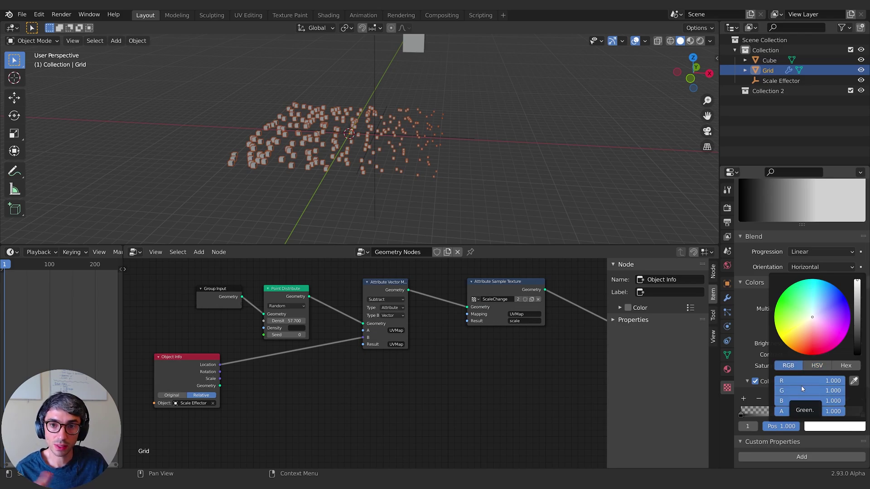
{"action": "left_click", "coordinate": [818, 401]}
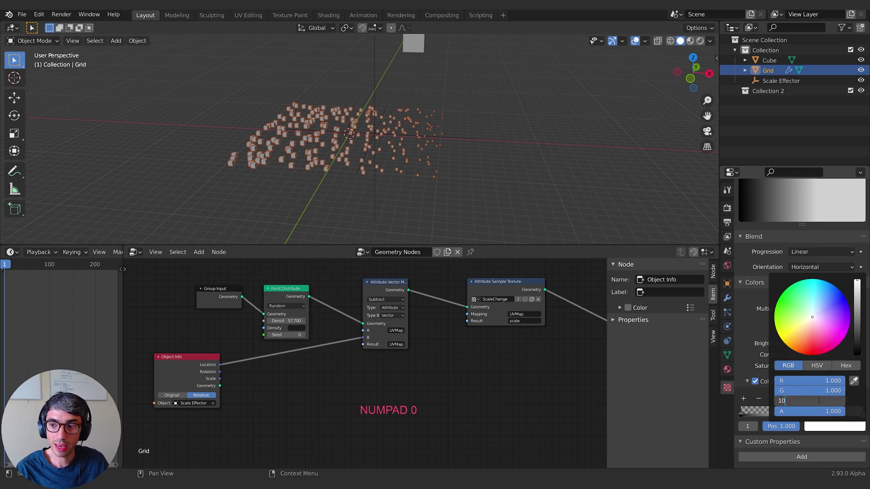
{"action": "type", "text": "10"}
{"action": "key", "text": "Return"}
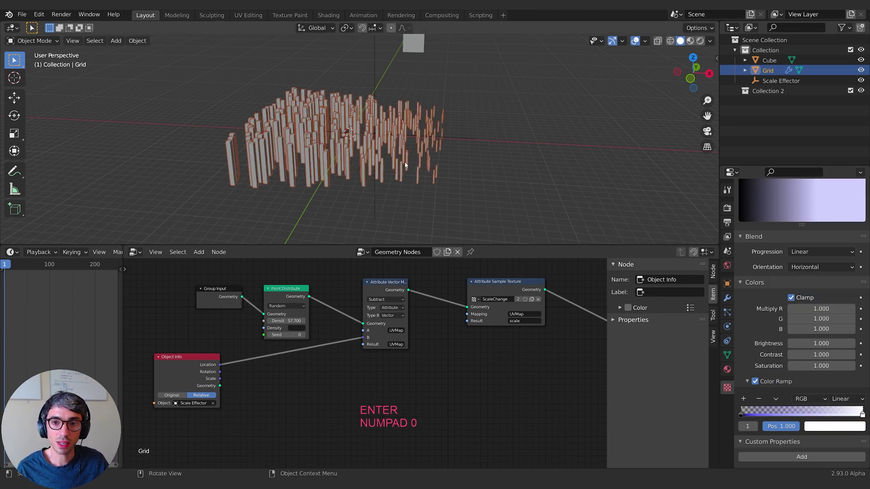
- Move the Scale Effector along X and freely across the grid to test the ramp, ending near the grid's centre with the Grid reselected
{"action": "left_click", "coordinate": [452, 137]}
{"action": "key", "text": "g"}
{"action": "key", "text": "x"}
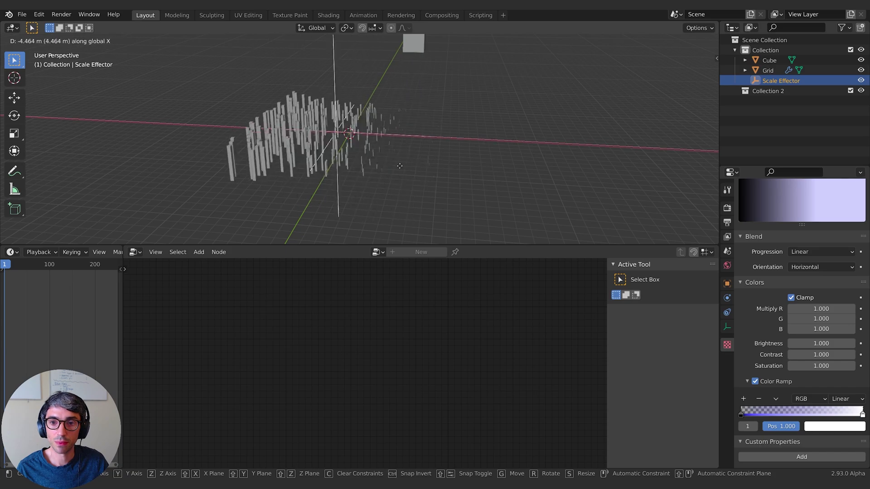
{"action": "left_click", "coordinate": [297, 208]}
{"action": "middle_click_drag", "start_coordinate": [295, 155], "coordinate": [428, 191]}
{"action": "key", "text": "g"}
{"action": "left_click", "coordinate": [351, 178]}
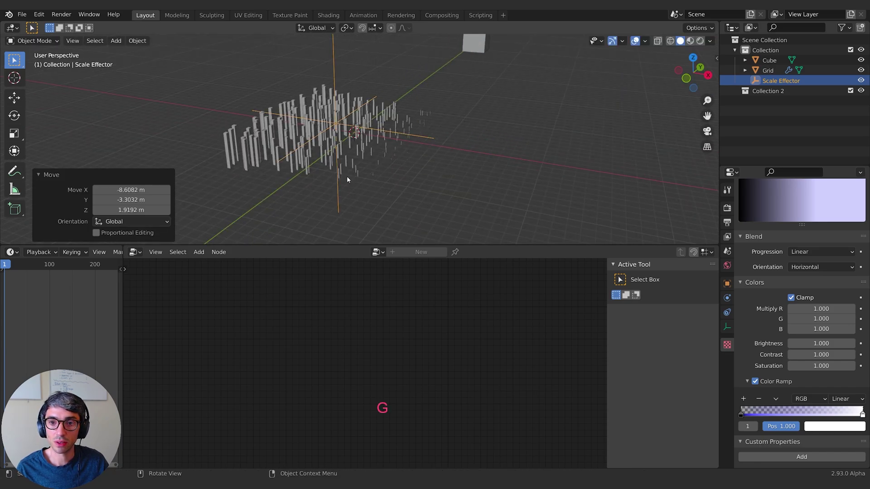
{"action": "mouse_move", "coordinate": [347, 176]}
{"action": "middle_mouse_down"}
{"action": "mouse_move", "coordinate": [420, 148]}
{"action": "mouse_move", "coordinate": [388, 195]}
{"action": "mouse_move", "coordinate": [339, 149]}
{"action": "mouse_move", "coordinate": [368, 152]}
{"action": "mouse_move", "coordinate": [351, 169]}
{"action": "middle_mouse_up"}
{"action": "key", "text": "g"}
{"action": "left_click", "coordinate": [341, 154]}
{"action": "left_click", "coordinate": [368, 152]}
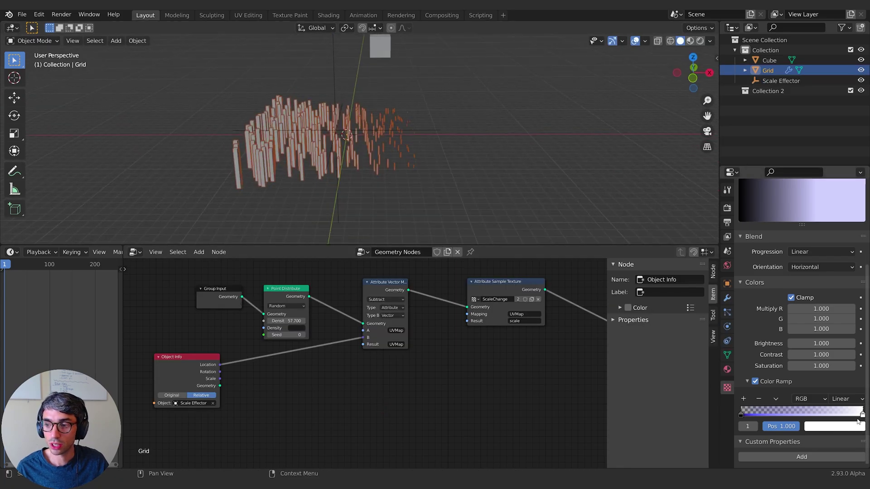
- Raise the green value of the Color Ramp's white end stop to 10
{"action": "left_click", "coordinate": [843, 427]}
{"action": "mouse_move", "coordinate": [816, 401]}
{"action": "left_mouse_down"}
{"action": "mouse_move", "coordinate": [791, 401]}
{"action": "mouse_move", "coordinate": [825, 401]}
{"action": "mouse_move", "coordinate": [814, 391]}
{"action": "mouse_move", "coordinate": [826, 390]}
{"action": "left_mouse_up"}
{"action": "left_click", "coordinate": [840, 428]}
{"action": "middle_click_drag", "start_coordinate": [457, 195], "coordinate": [407, 200]}
{"action": "scroll", "coordinate": [792, 312], "scroll_direction": "up", "scroll_amount": 3}
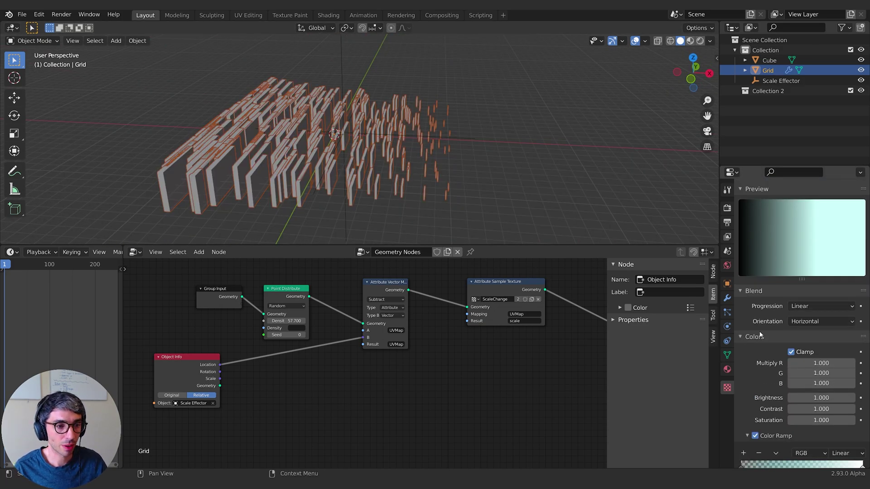
{"action": "scroll", "coordinate": [761, 335], "scroll_direction": "down", "scroll_amount": 3}
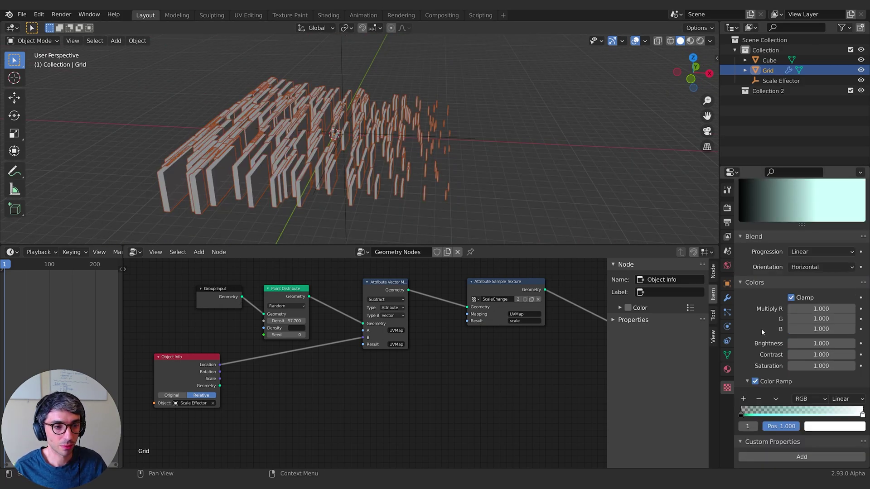
- Raise the red value of the Color Ramp's end stop to about 3.29
{"action": "left_click", "coordinate": [852, 428]}
{"action": "mouse_move", "coordinate": [793, 383]}
{"action": "left_mouse_down"}
{"action": "mouse_move", "coordinate": [844, 381]}
{"action": "mouse_move", "coordinate": [797, 380]}
{"action": "left_mouse_up"}
{"action": "left_click", "coordinate": [798, 381]}
{"action": "left_click", "coordinate": [775, 429]}
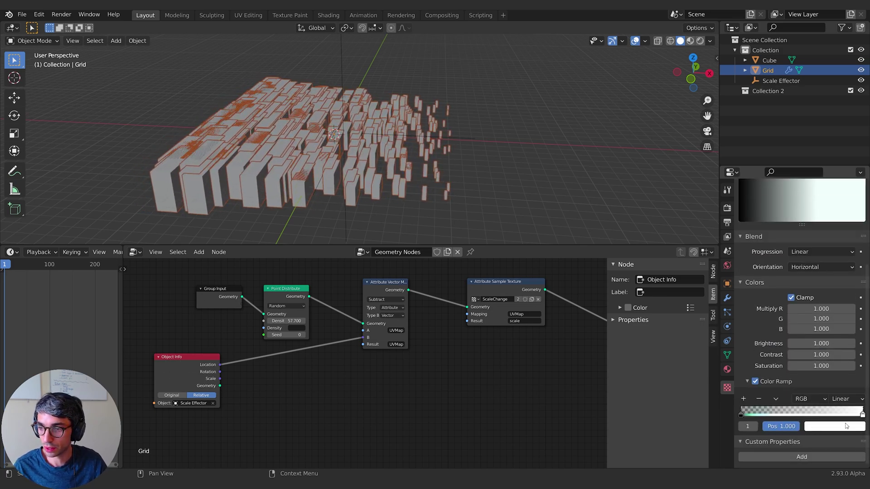
- Set the end stop's red, green and blue values to 1 and change the Blend progression to Spherical
{"action": "left_click", "coordinate": [836, 426]}
{"action": "left_click", "coordinate": [838, 428]}
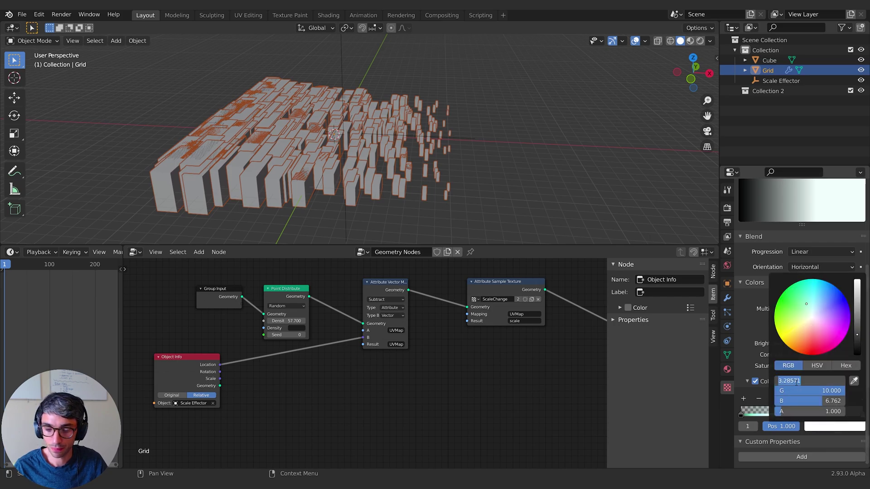
{"action": "type", "text": "1"}
{"action": "key", "text": "Return"}
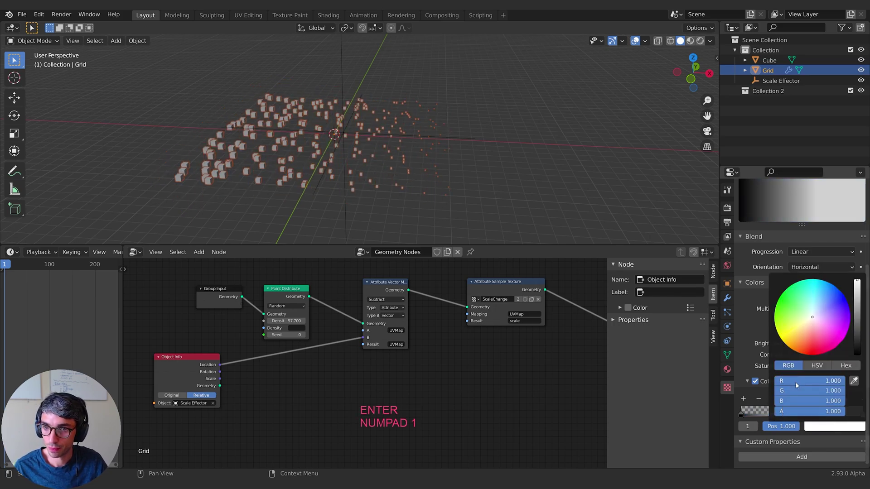
{"action": "left_click", "coordinate": [820, 252]}
{"action": "left_click", "coordinate": [807, 310]}
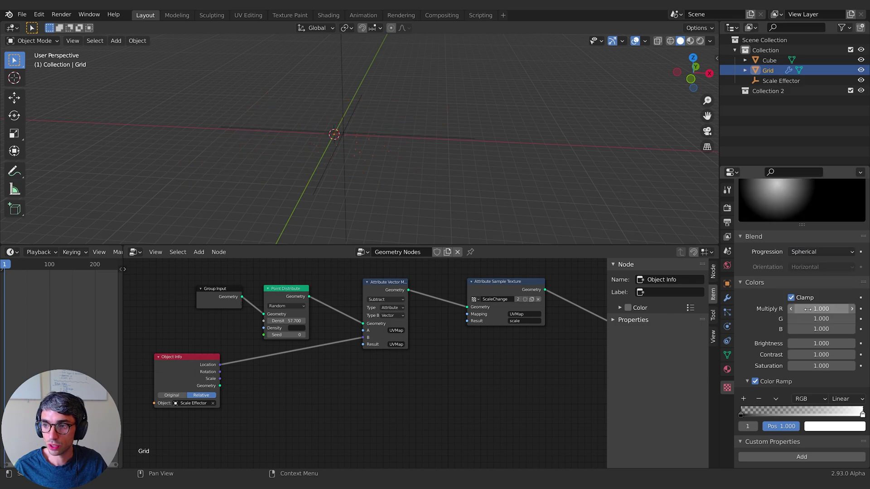
- Move the Scale Effector about 3.7 m up above the grid and adjust its height along Z by about 0.14 m
{"action": "left_click", "coordinate": [781, 80]}
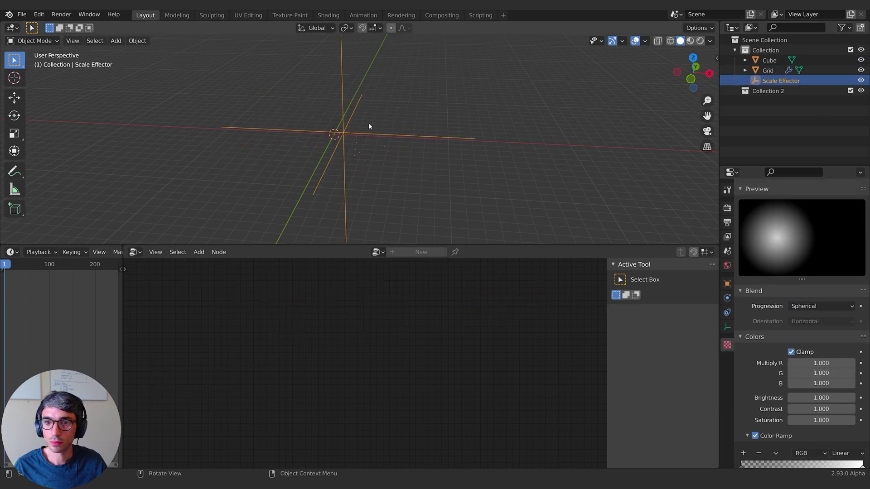
{"action": "key", "text": "g"}
{"action": "left_click", "coordinate": [394, 105]}
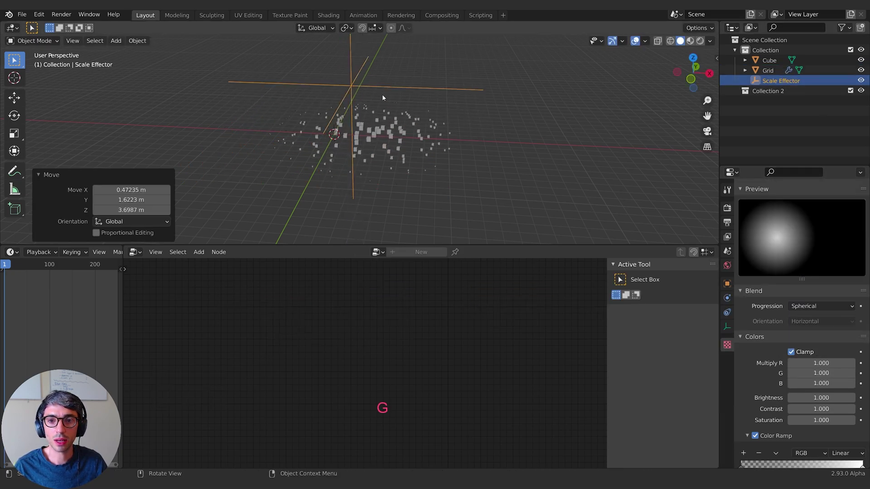
{"action": "middle_click_drag", "start_coordinate": [393, 104], "coordinate": [403, 90]}
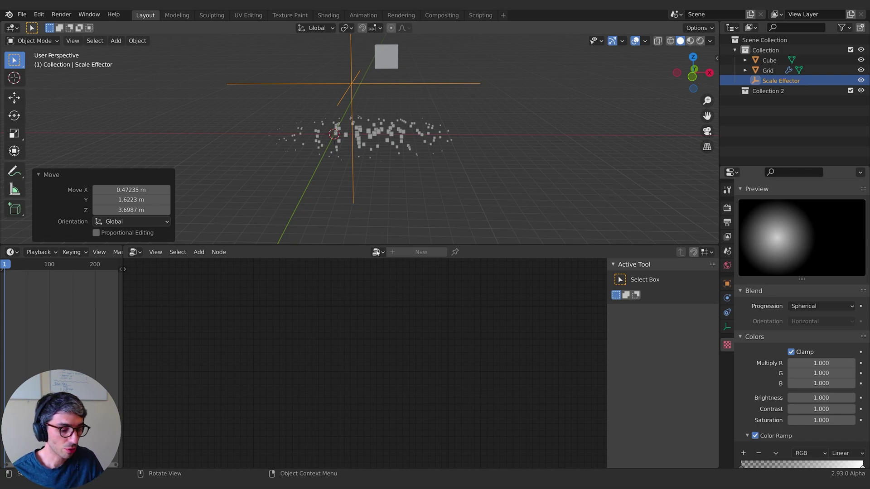
{"action": "key", "text": "g"}
{"action": "key", "text": "z"}
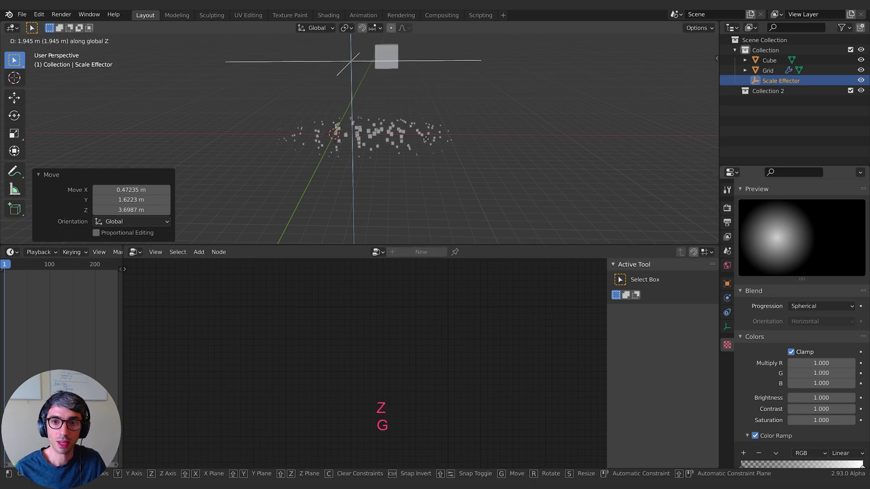
{"action": "left_click", "coordinate": [352, 176]}
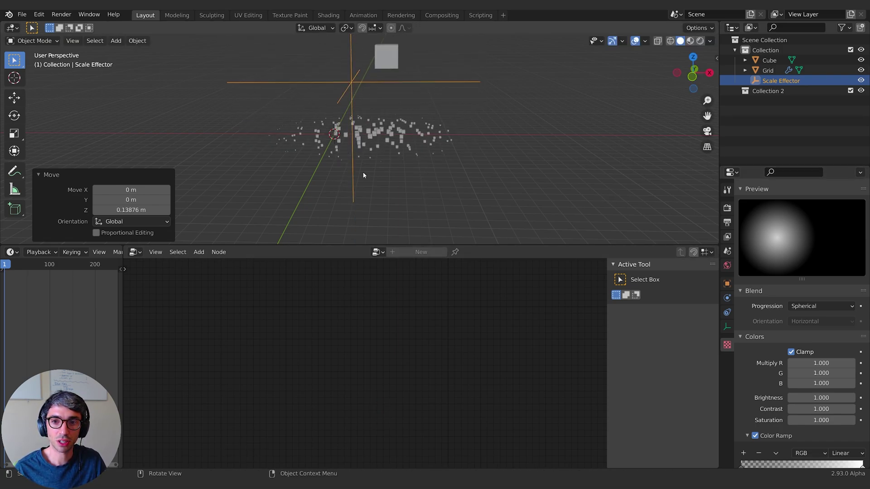
- Duplicate the Grid in place and raise the copy about 1.8 m along Z
{"action": "middle_click_drag", "start_coordinate": [462, 159], "coordinate": [421, 144]}
{"action": "left_click", "coordinate": [411, 130]}
{"action": "key", "text": "shift+d"}
{"action": "key", "text": "Escape"}
{"action": "key", "text": "g"}
{"action": "key", "text": "z"}
{"action": "left_click", "coordinate": [427, 113]}
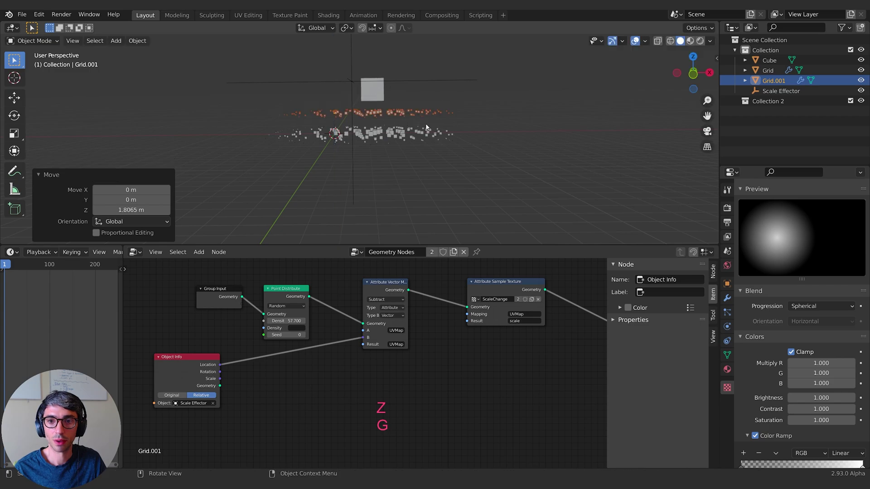
- Duplicate the raised grid copy and move the second copy up about 2.1 m along Z to test the spherical falloff
{"action": "key", "text": "shift+d"}
{"action": "key", "text": "Escape"}
{"action": "key", "text": "g"}
{"action": "key", "text": "z"}
{"action": "left_click", "coordinate": [442, 99]}
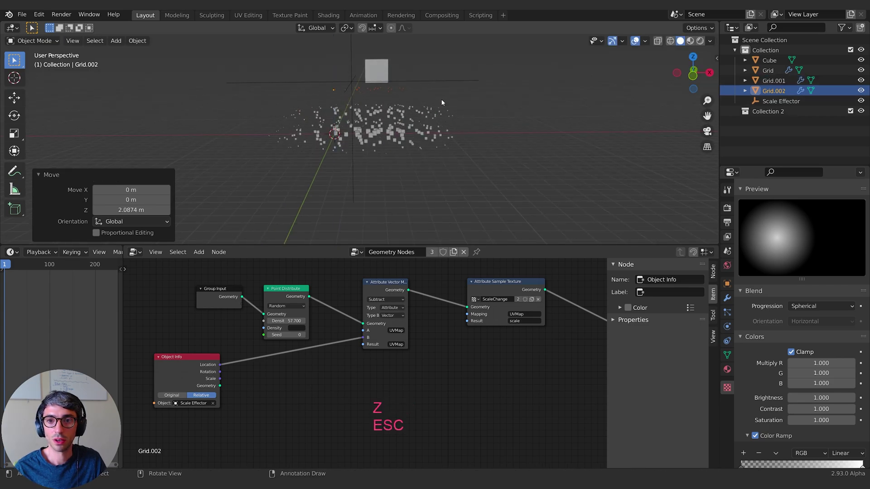
{"action": "key", "text": "g"}
{"action": "key", "text": "z"}
{"action": "left_click", "coordinate": [498, 103]}
{"action": "mouse_move", "coordinate": [501, 105]}
{"action": "middle_mouse_down"}
{"action": "mouse_move", "coordinate": [501, 95]}
{"action": "mouse_move", "coordinate": [490, 104]}
{"action": "middle_mouse_up"}
- Delete the two grid copies and raise the Scale Effector along Z above the original grid
{"action": "left_click", "coordinate": [456, 83]}
{"action": "key", "text": "g"}
{"action": "key", "text": "z"}
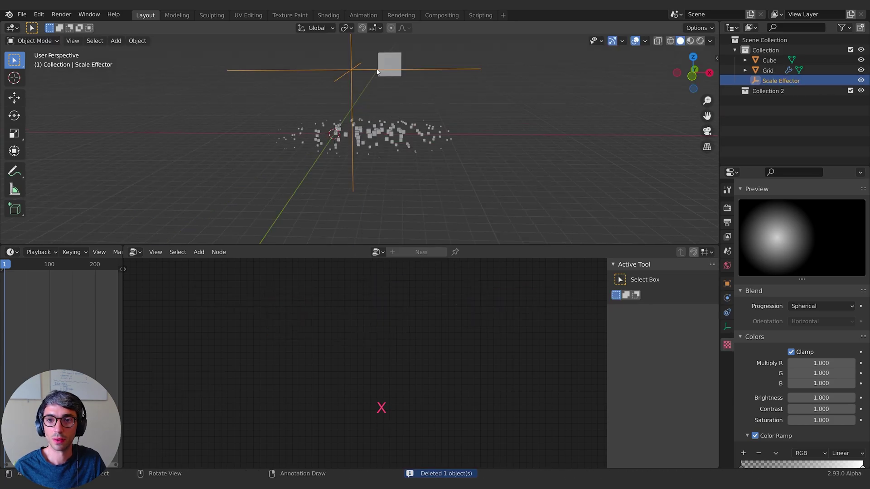
{"action": "key", "text": "g"}
{"action": "key", "text": "z"}
{"action": "left_click", "coordinate": [385, 70]}
- Reselect the Grid, shift the Color Ramp's black stop toward the middle and add a new stop
{"action": "middle_click_drag", "start_coordinate": [434, 117], "coordinate": [429, 121]}
{"action": "left_click", "coordinate": [428, 126]}
{"action": "middle_click_drag", "start_coordinate": [519, 144], "coordinate": [520, 149]}
{"action": "middle_click_drag", "start_coordinate": [474, 380], "coordinate": [494, 352]}
{"action": "scroll", "coordinate": [780, 371], "scroll_direction": "down", "scroll_amount": 3}
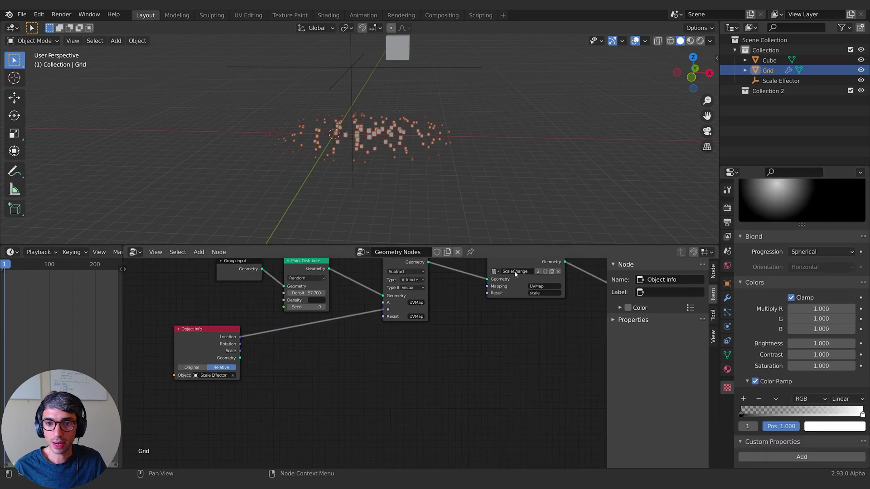
{"action": "left_click_drag", "start_coordinate": [742, 414], "coordinate": [792, 413]}
{"action": "left_click", "coordinate": [743, 400]}
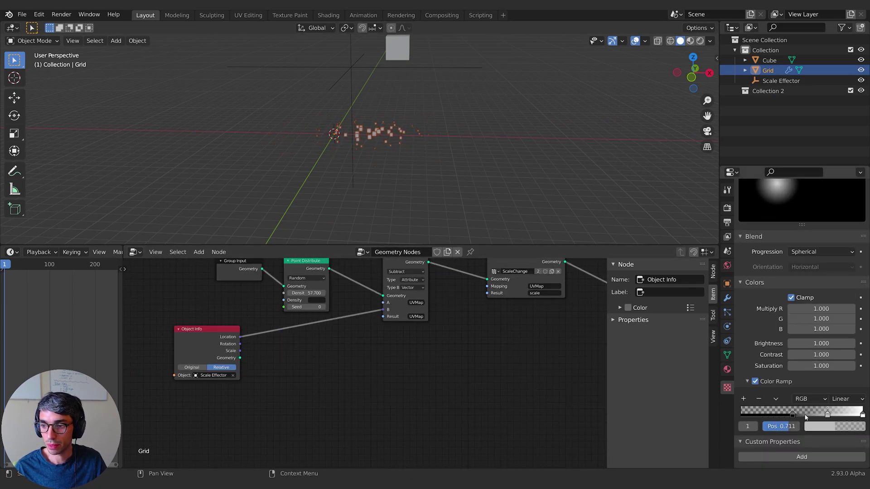
- Place the new Color Ramp stop at about 0.27, before the black stop, and brighten its colour to white
{"action": "mouse_move", "coordinate": [827, 415]}
{"action": "left_mouse_down"}
{"action": "mouse_move", "coordinate": [769, 413]}
{"action": "mouse_move", "coordinate": [821, 413]}
{"action": "left_mouse_up"}
{"action": "left_click", "coordinate": [771, 414]}
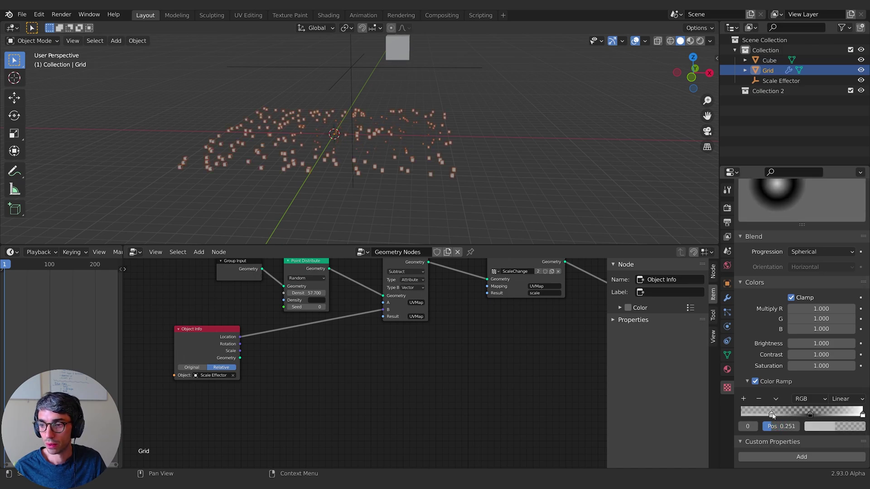
{"action": "left_click", "coordinate": [835, 428]}
{"action": "left_click_drag", "start_coordinate": [858, 322], "coordinate": [857, 282]}
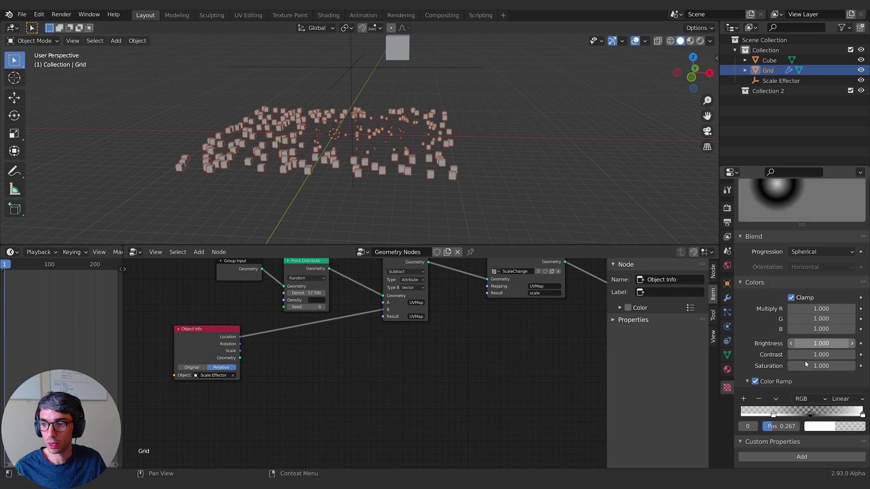
- Add another Color Ramp stop at position 0 and darken its colour to black
{"action": "left_click", "coordinate": [743, 400]}
{"action": "left_click_drag", "start_coordinate": [798, 414], "coordinate": [748, 415]}
{"action": "left_click", "coordinate": [817, 428]}
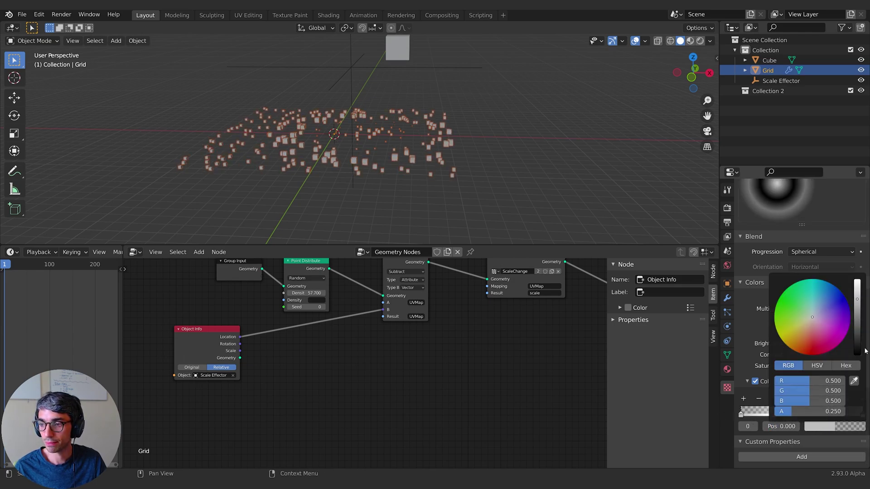
- Select the Scale Effector and lower it about 1.4 m along Z
{"action": "middle_click_drag", "start_coordinate": [546, 169], "coordinate": [410, 75]}
{"action": "left_click", "coordinate": [407, 68]}
{"action": "key", "text": "g"}
{"action": "key", "text": "z"}
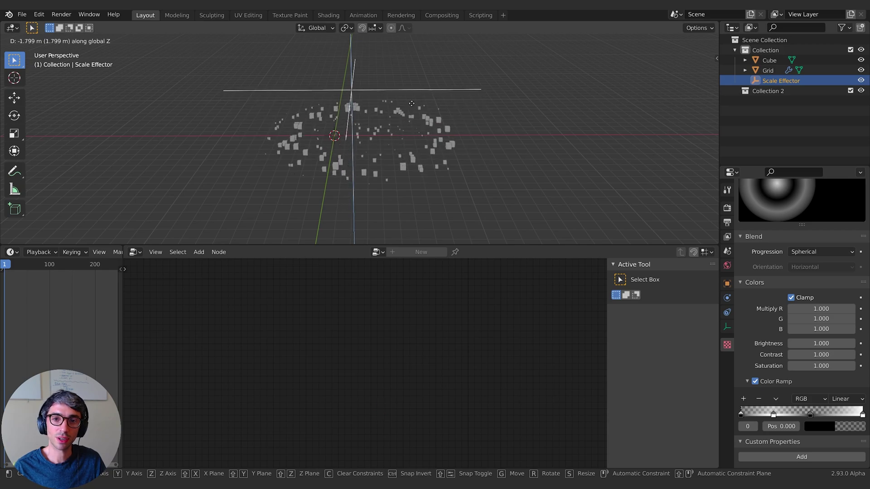
{"action": "left_click", "coordinate": [397, 121]}
- Move the Scale Effector freely around the grid to test the ring pattern, ending above the grid's centre
{"action": "key", "text": "g"}
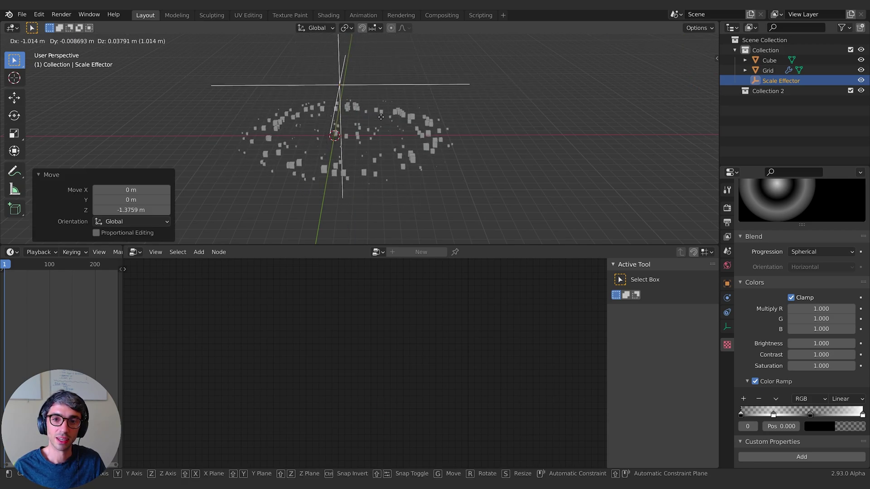
{"action": "left_click", "coordinate": [430, 150]}
{"action": "middle_click_drag", "start_coordinate": [430, 150], "coordinate": [385, 159]}
{"action": "key", "text": "g"}
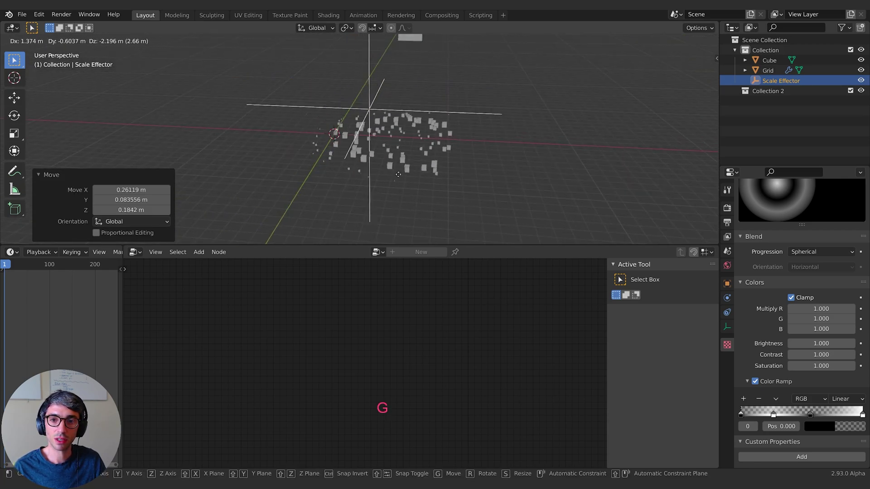
{"action": "left_click", "coordinate": [371, 134]}
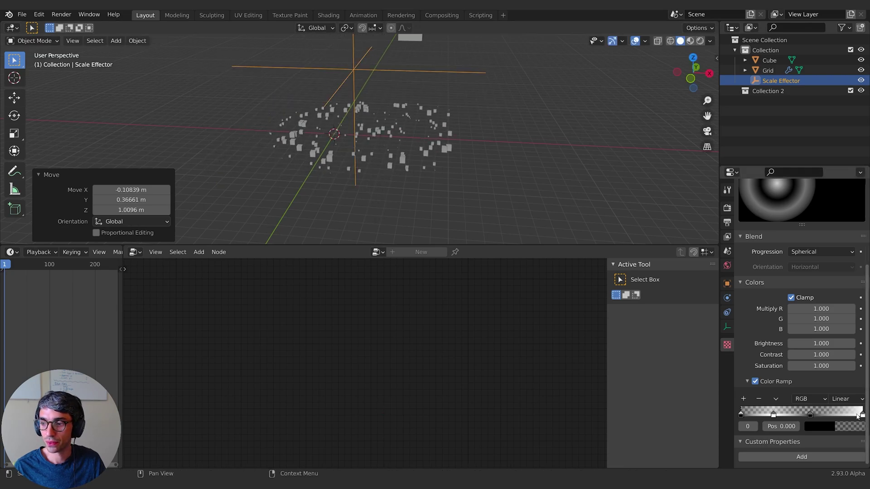
- Raise the HSV value of the Color Ramp's white end stop and move the Scale Effector over the grid to test it
{"action": "left_click", "coordinate": [863, 415]}
{"action": "left_click", "coordinate": [851, 428]}
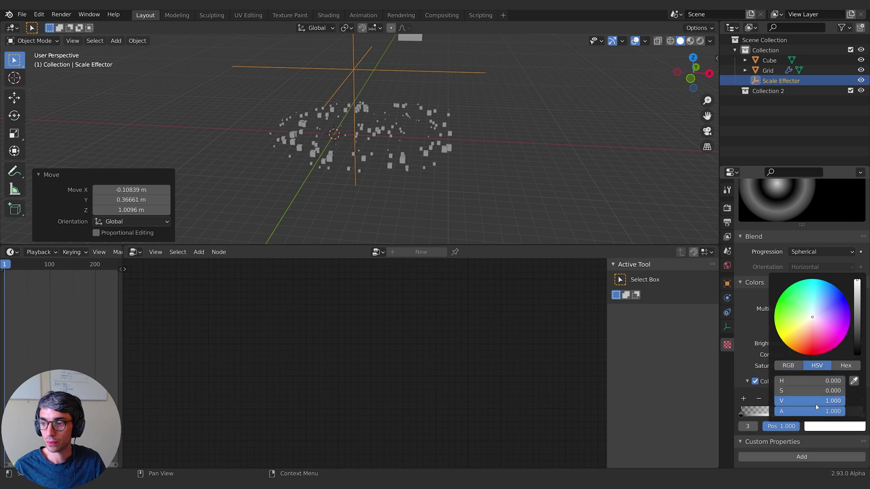
{"action": "left_click", "coordinate": [814, 400]}
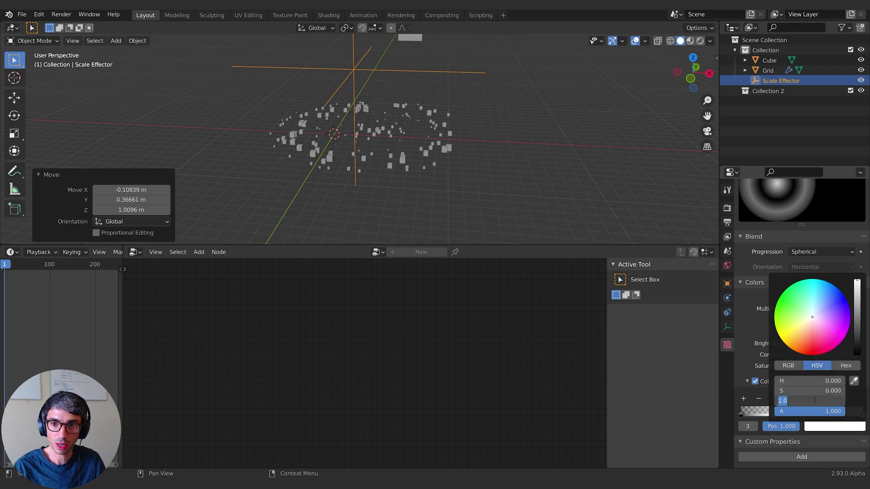
{"action": "key", "text": "Return"}
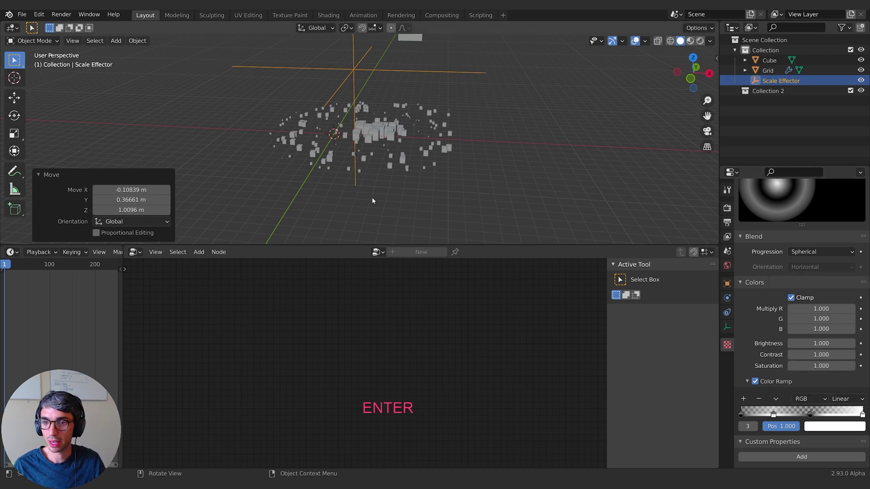
{"action": "key", "text": "g"}
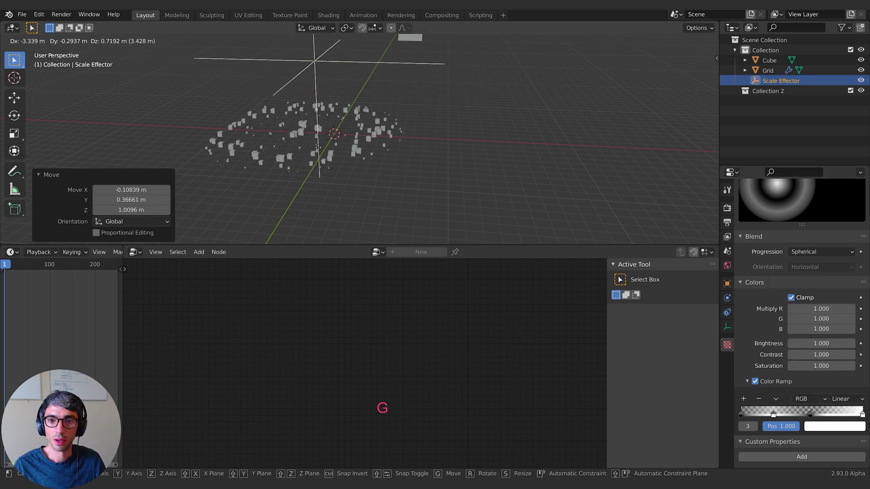
{"action": "left_click", "coordinate": [345, 171]}
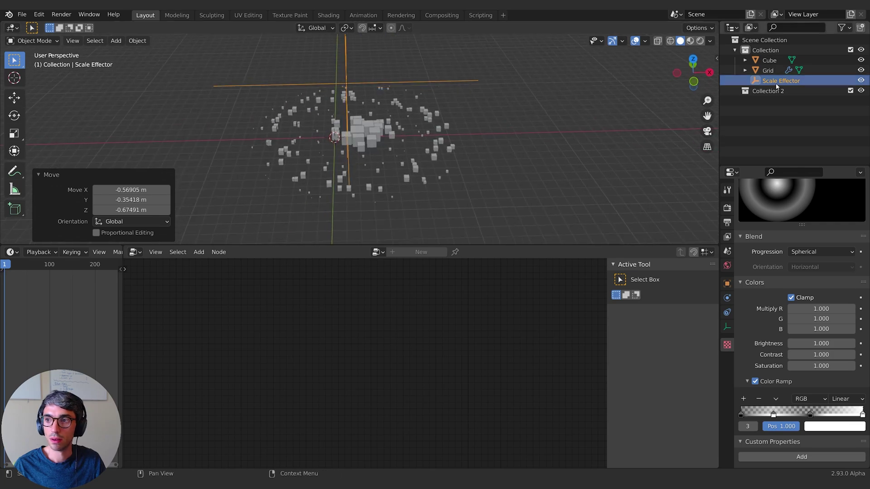
- Select the Grid and scale it up by a factor of about 4.06
{"action": "left_click", "coordinate": [771, 70]}
{"action": "key", "text": "s"}
{"action": "left_click", "coordinate": [589, 118]}
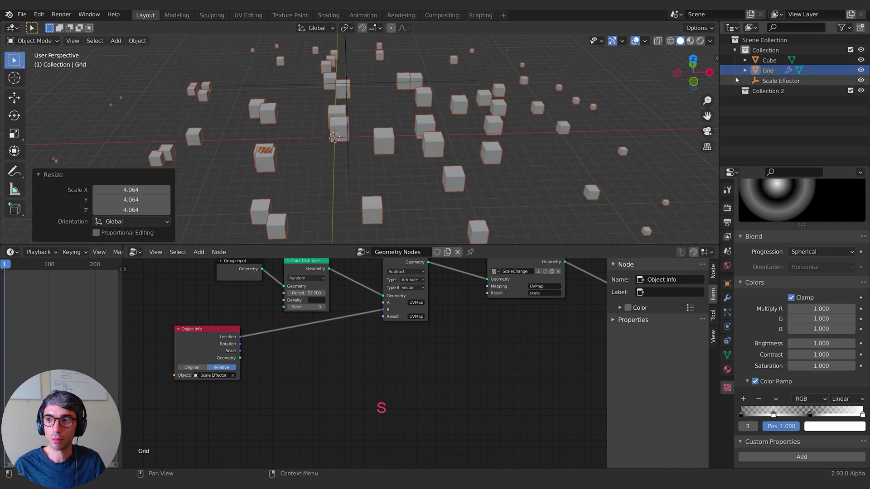
{"action": "left_click", "coordinate": [771, 63]}
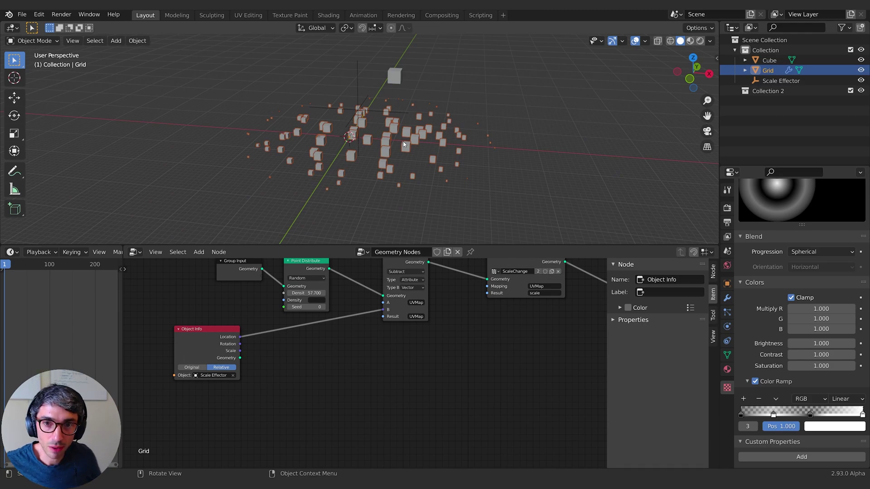
- Select the Scale Effector and move it freely around the enlarged grid, raising it about 5.9 m in Z, to test the ring pattern
{"action": "left_click", "coordinate": [378, 116]}
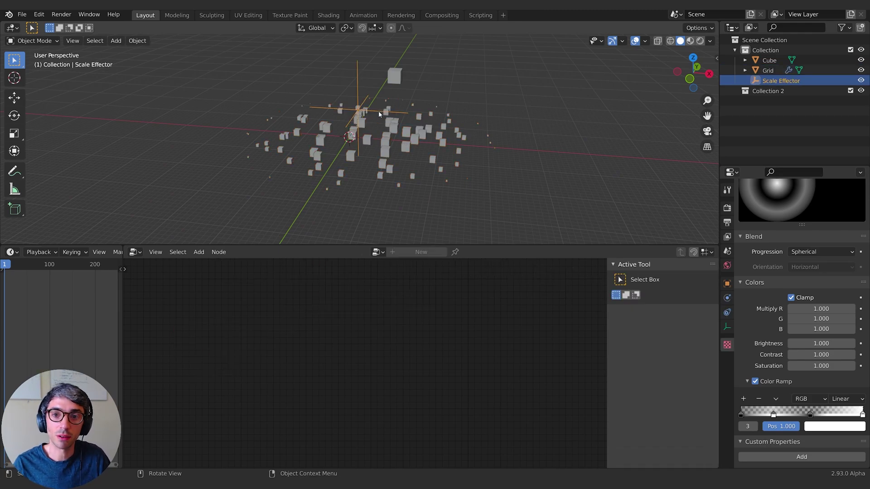
{"action": "key", "text": "g"}
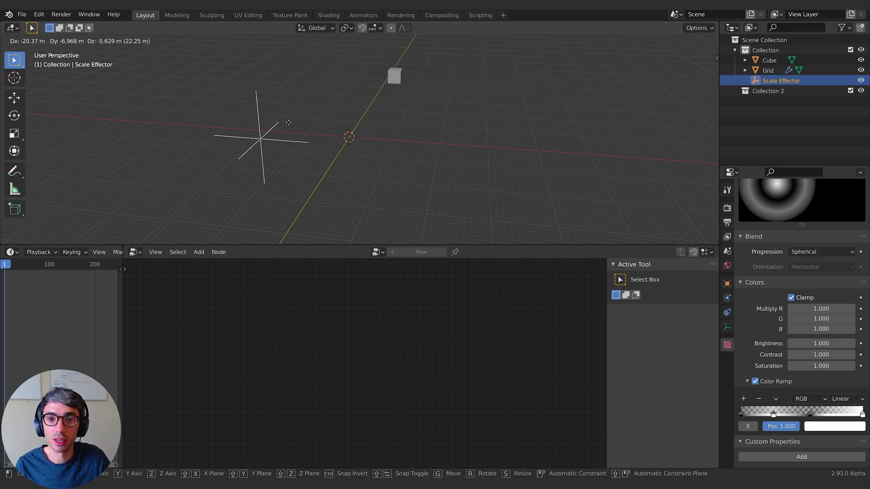
{"action": "left_click", "coordinate": [377, 53]}
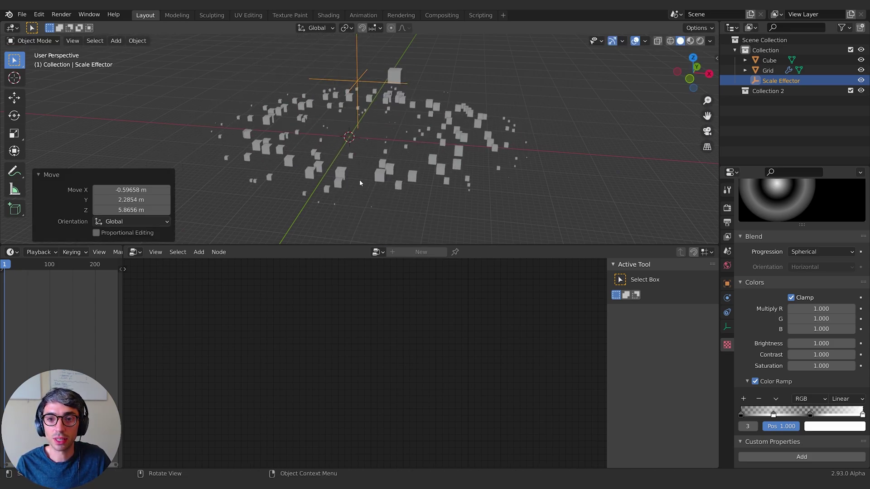
{"action": "key", "text": "g"}
{"action": "left_click", "coordinate": [369, 149]}
- Select the Grid and duplicate its Attribute Sample Texture node, placing the copy below the original
{"action": "middle_click_drag", "start_coordinate": [406, 180], "coordinate": [426, 190]}
{"action": "left_click", "coordinate": [414, 171]}
{"action": "middle_click_drag", "start_coordinate": [519, 356], "coordinate": [393, 376], "text": "shift"}
{"action": "scroll", "coordinate": [432, 397], "scroll_direction": "down", "scroll_amount": 3}
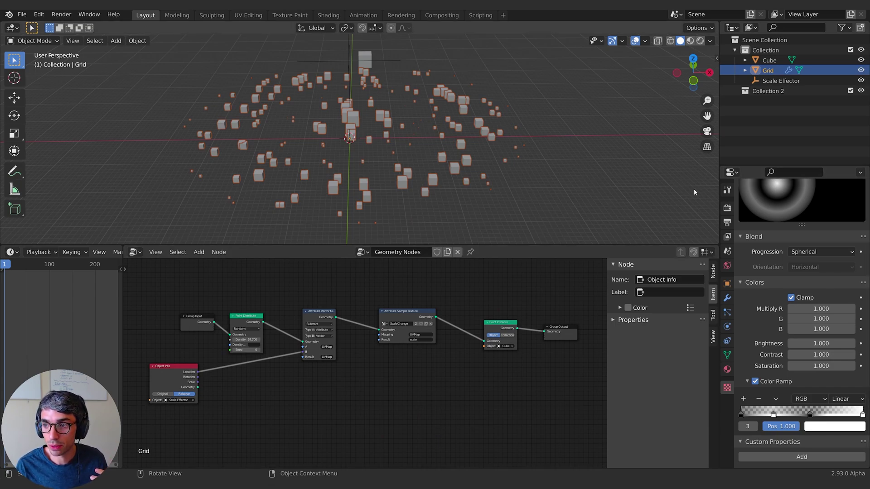
{"action": "scroll", "coordinate": [765, 214], "scroll_direction": "up", "scroll_amount": 3}
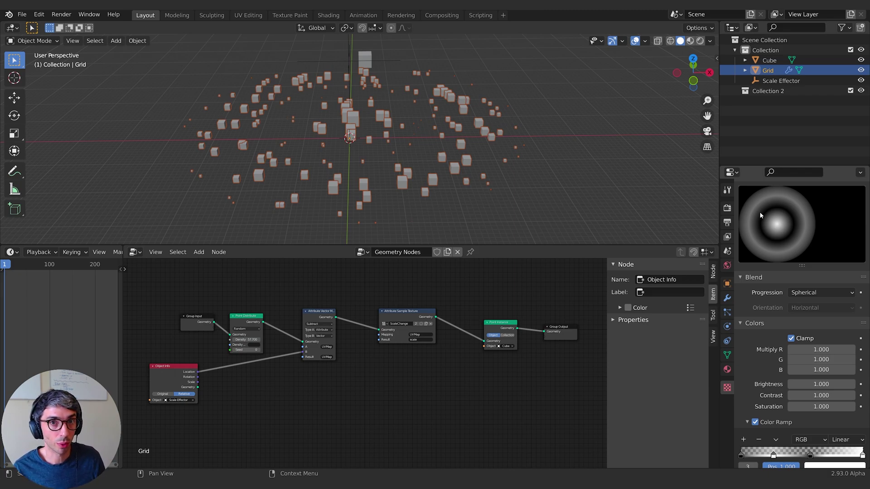
{"action": "middle_click_drag", "start_coordinate": [465, 426], "coordinate": [430, 388]}
{"action": "left_click", "coordinate": [410, 291]}
{"action": "key", "text": "shift+d"}
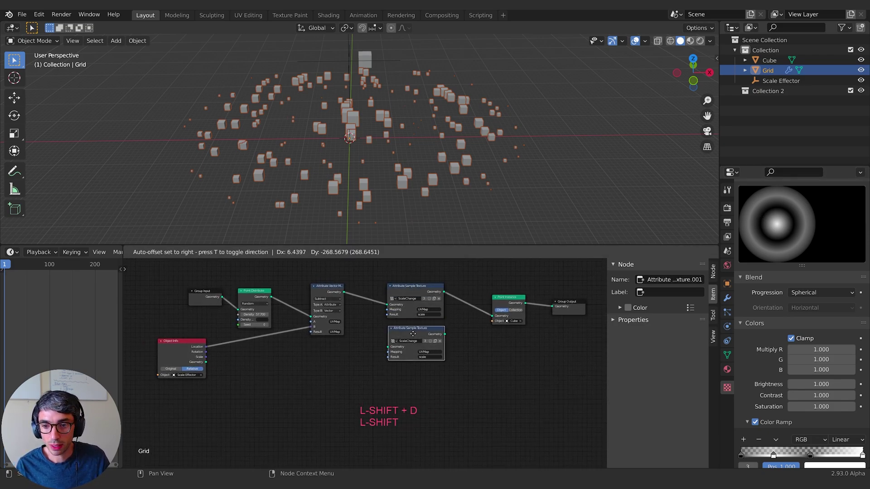
{"action": "left_click", "coordinate": [433, 343]}
{"action": "scroll", "coordinate": [451, 369], "scroll_direction": "up", "scroll_amount": 2}
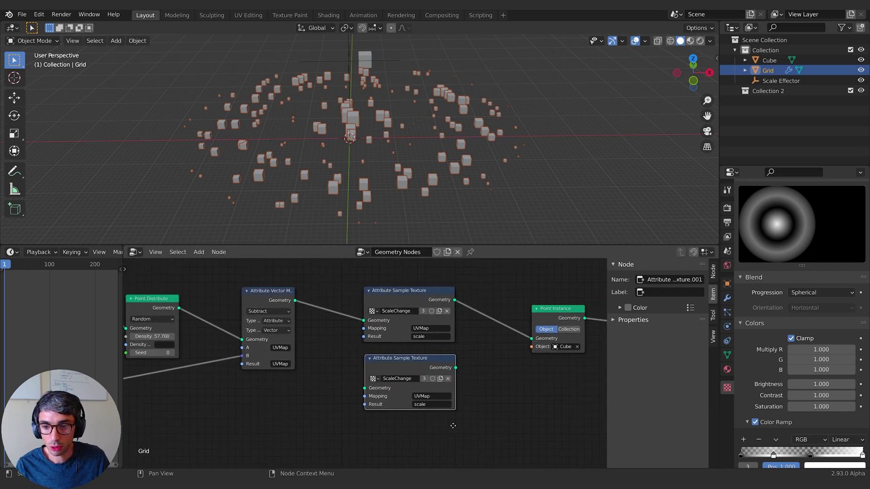
- Connect the Attribute Vector Math geometry to the duplicated sample node and give that node a new texture named ScaleChange2
{"action": "middle_click_drag", "start_coordinate": [491, 376], "coordinate": [462, 369]}
{"action": "left_click_drag", "start_coordinate": [266, 293], "coordinate": [278, 315]}
{"action": "middle_click_drag", "start_coordinate": [505, 393], "coordinate": [451, 381]}
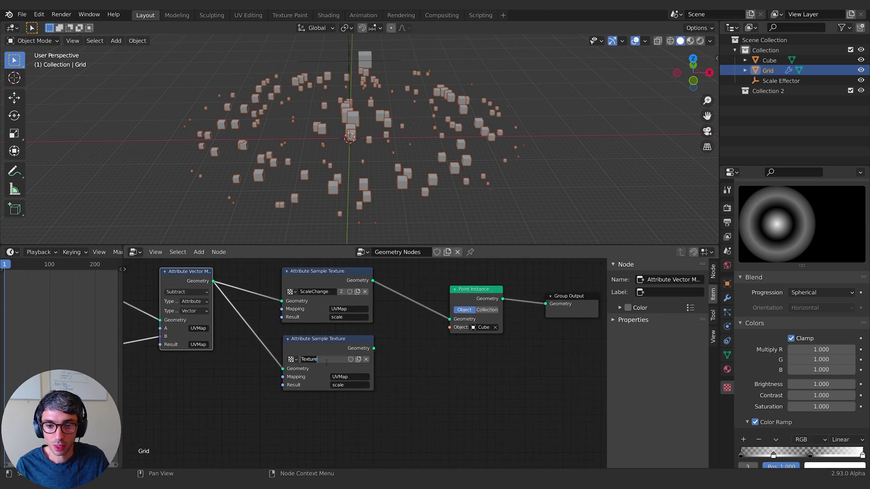
{"action": "type", "text": "Sca"}
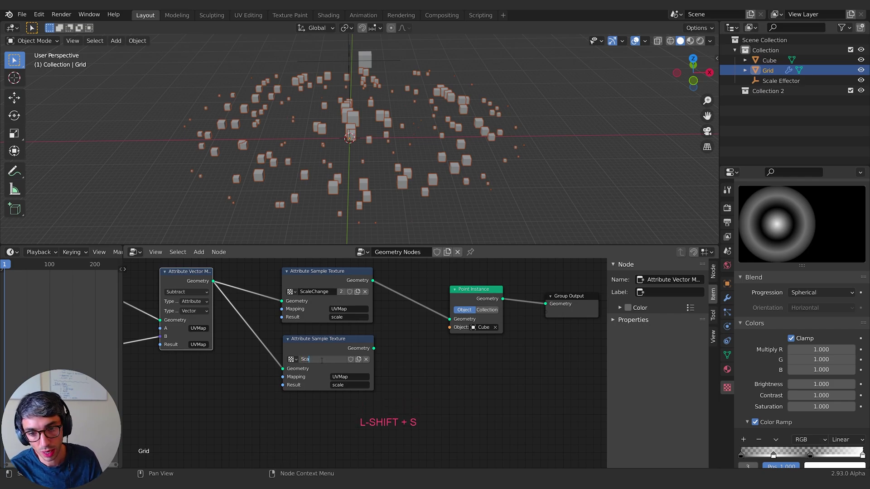
{"action": "type", "text": "le"}
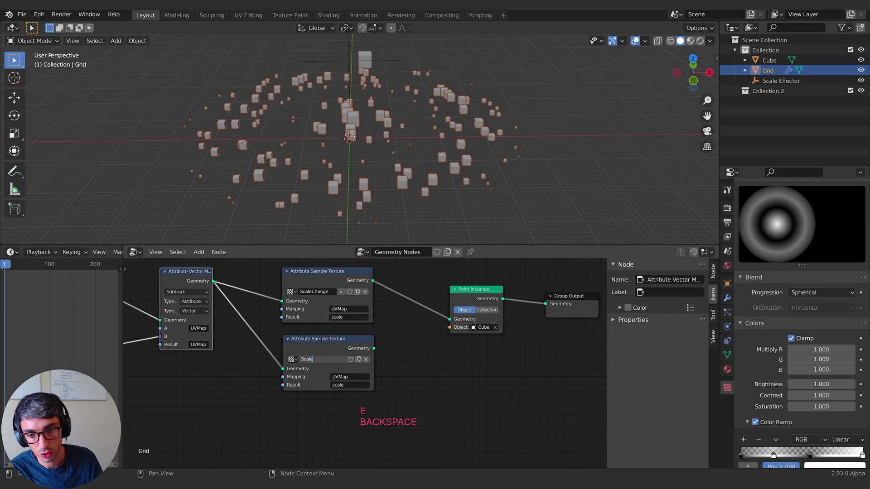
{"action": "type", "text": "Change2"}
{"action": "key", "text": "Return"}
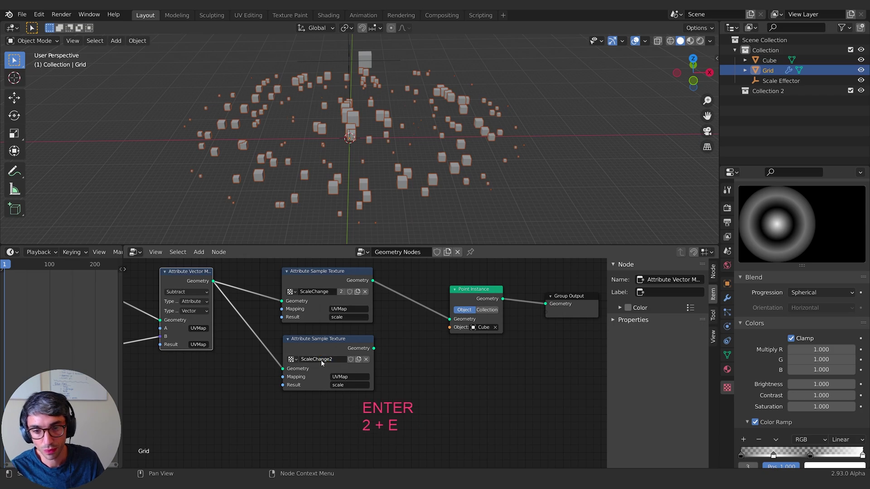
- Duplicate the ScaleChange2 sample node below it and give the copy a new texture named RotationChange
{"action": "middle_click_drag", "start_coordinate": [340, 350], "coordinate": [352, 310]}
{"action": "left_click", "coordinate": [352, 310]}
{"action": "key", "text": "shift+d"}
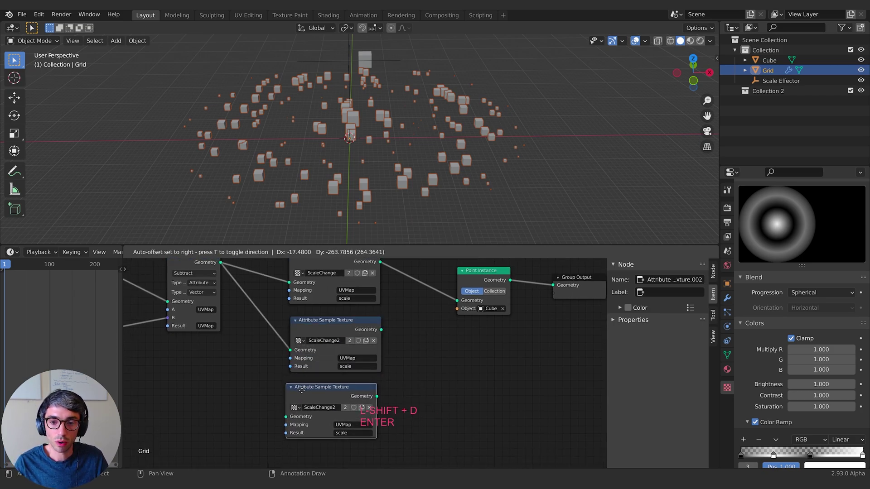
{"action": "key", "text": "Return"}
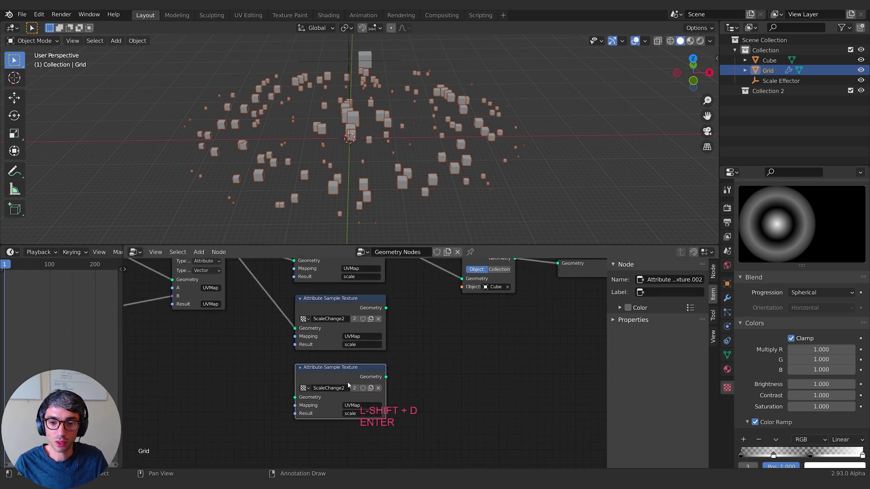
{"action": "left_click", "coordinate": [370, 391]}
{"action": "double_click", "coordinate": [349, 383]}
{"action": "type", "text": "RotationChange"}
{"action": "key", "text": "Return"}
- Connect the Attribute Vector Math geometry output to the RotationChange sample node
{"action": "middle_click_drag", "start_coordinate": [351, 339], "coordinate": [359, 363]}
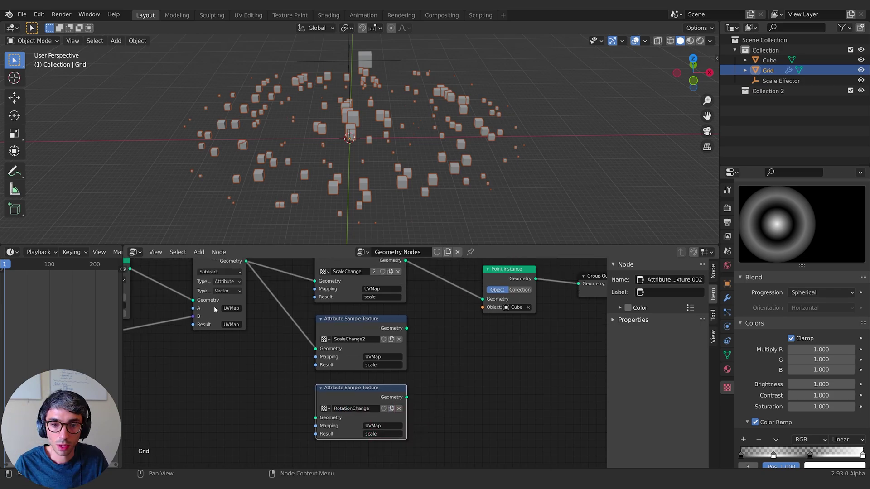
{"action": "scroll", "coordinate": [359, 363], "scroll_direction": "down", "scroll_amount": 1}
{"action": "left_click_drag", "start_coordinate": [255, 270], "coordinate": [319, 413]}
{"action": "middle_click_drag", "start_coordinate": [269, 401], "coordinate": [355, 433]}
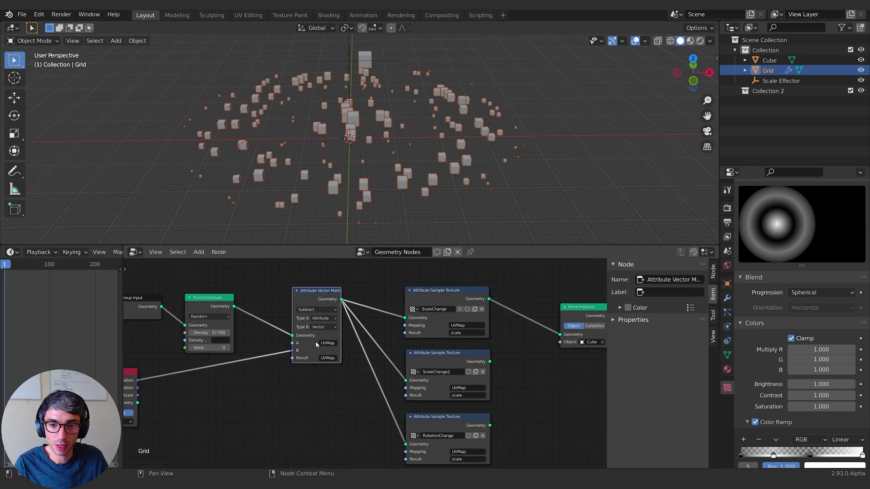
{"action": "middle_click_drag", "start_coordinate": [150, 386], "coordinate": [221, 371]}
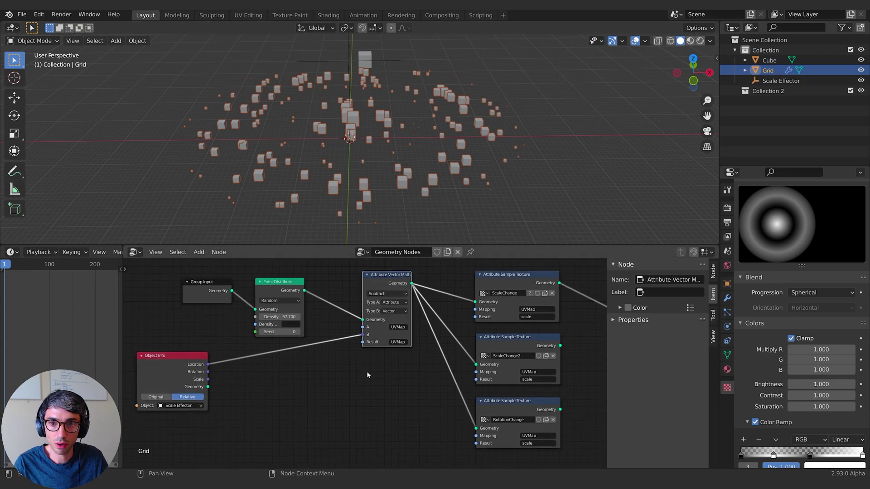
- Duplicate the Point Instance node twice and connect the ScaleChange2 and RotationChange sample nodes to the copies
{"action": "middle_click_drag", "start_coordinate": [347, 414], "coordinate": [244, 379]}
{"action": "middle_click_drag", "start_coordinate": [499, 341], "coordinate": [399, 372]}
{"action": "left_click", "coordinate": [425, 371]}
{"action": "left_click", "coordinate": [320, 343]}
{"action": "middle_click_drag", "start_coordinate": [507, 397], "coordinate": [481, 400]}
{"action": "middle_click_drag", "start_coordinate": [456, 366], "coordinate": [433, 373]}
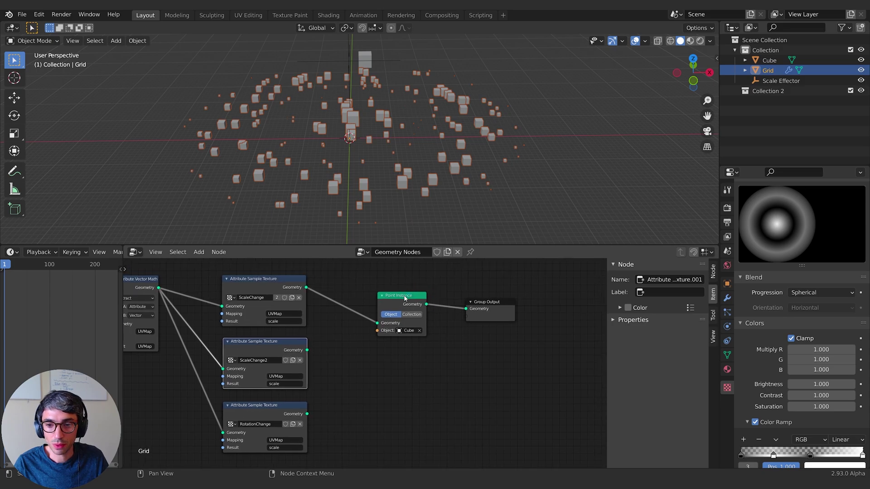
{"action": "left_click_drag", "start_coordinate": [405, 298], "coordinate": [384, 277]}
{"action": "key", "text": "shift+d"}
{"action": "left_click", "coordinate": [377, 352]}
{"action": "key", "text": "shift+d"}
{"action": "left_click", "coordinate": [380, 415]}
{"action": "middle_click_drag", "start_coordinate": [324, 348], "coordinate": [333, 308]}
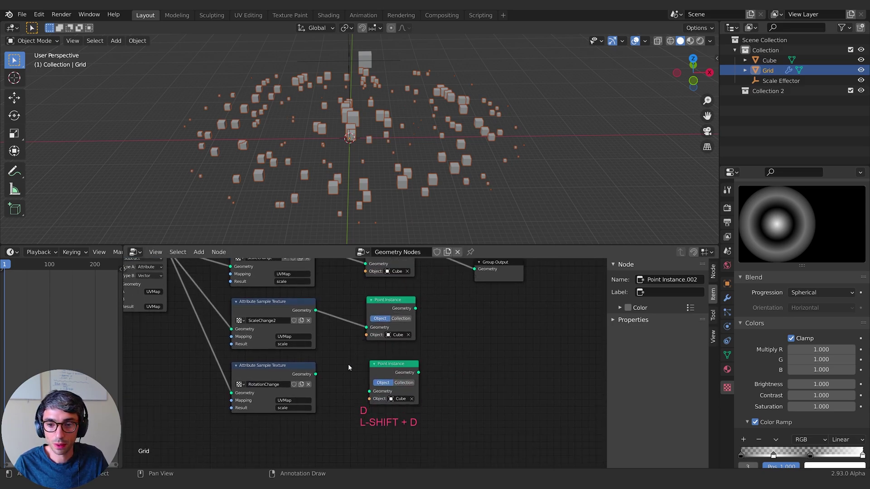
{"action": "left_click_drag", "start_coordinate": [316, 375], "coordinate": [371, 392]}
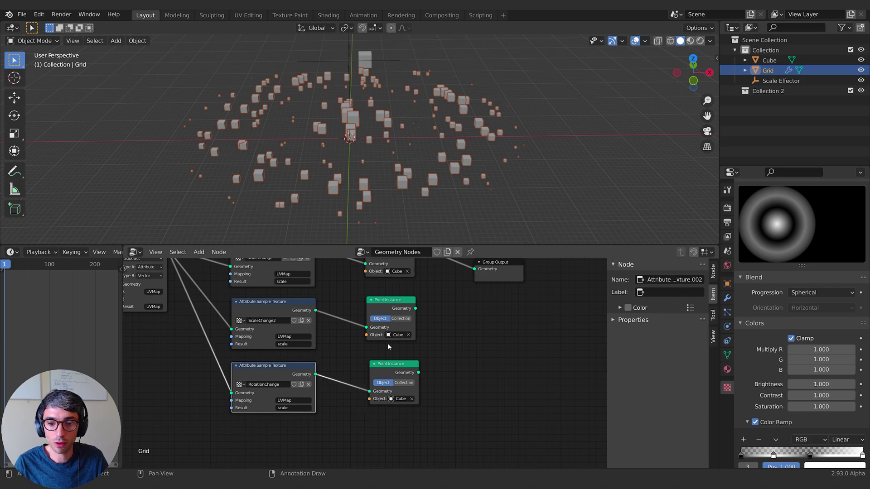
- Move the Group Output node away from the Point Instance nodes and add a Join Geometry node
{"action": "middle_click_drag", "start_coordinate": [472, 338], "coordinate": [415, 380]}
{"action": "left_click_drag", "start_coordinate": [437, 309], "coordinate": [493, 333]}
{"action": "key", "text": "shift+a"}
{"action": "mouse_move", "coordinate": [410, 358]}
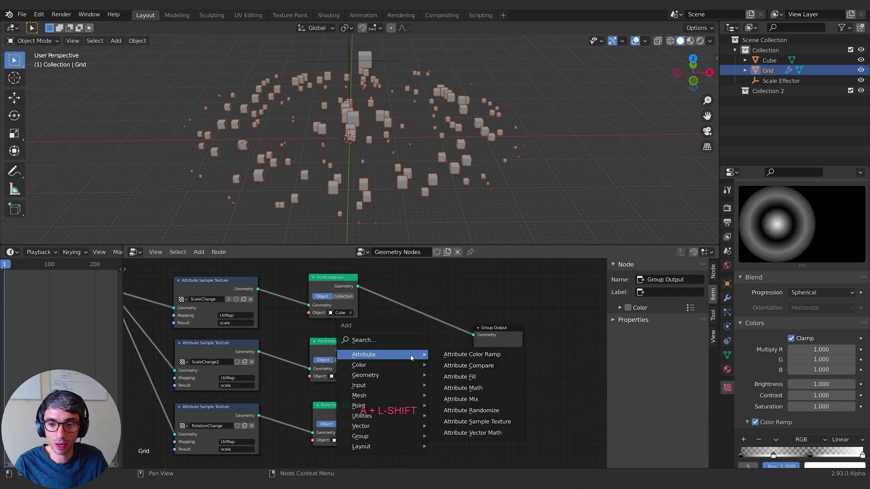
{"action": "left_click", "coordinate": [363, 339]}
{"action": "type", "text": "join"}
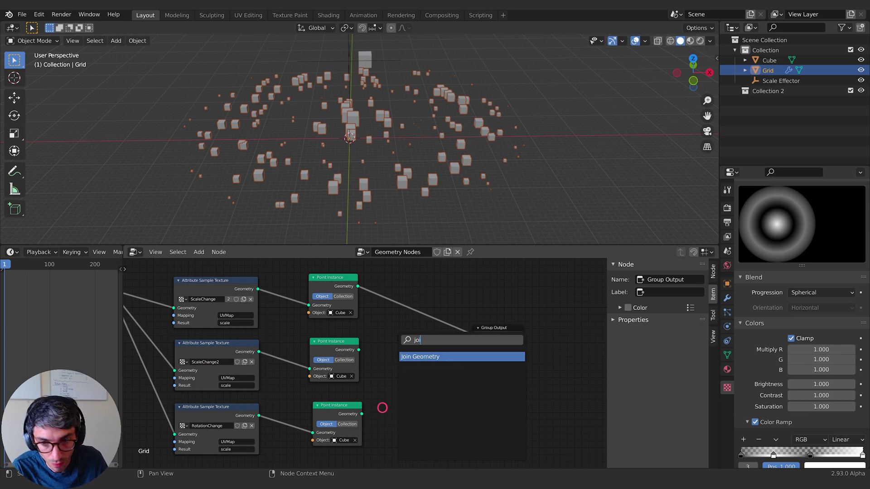
{"action": "key", "text": "Return"}
- Connect the first two Point Instance nodes to Join Geometry and delete the second Join Geometry node
{"action": "left_click_drag", "start_coordinate": [357, 290], "coordinate": [398, 360]}
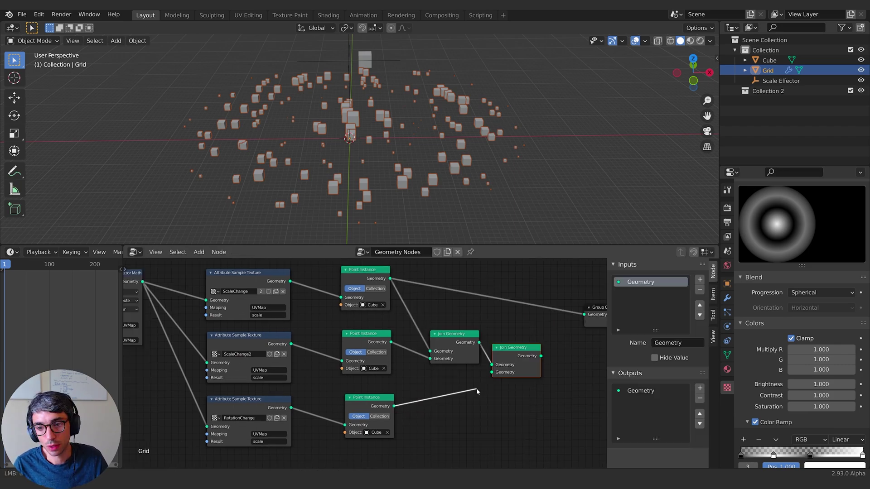
{"action": "left_click_drag", "start_coordinate": [477, 388], "coordinate": [477, 388]}
{"action": "left_click", "coordinate": [499, 353]}
{"action": "key", "text": "x"}
- Delete the RotationChange sample node and the third Point Instance node
{"action": "middle_click_drag", "start_coordinate": [503, 357], "coordinate": [487, 390]}
{"action": "left_click", "coordinate": [384, 386]}
{"action": "left_click", "coordinate": [307, 434]}
{"action": "key", "text": "x"}
{"action": "left_click", "coordinate": [241, 352]}
{"action": "middle_click_drag", "start_coordinate": [240, 352], "coordinate": [282, 351]}
{"action": "left_click_drag", "start_coordinate": [297, 415], "coordinate": [281, 419]}
{"action": "middle_click_drag", "start_coordinate": [389, 414], "coordinate": [349, 412]}
{"action": "key", "text": "x"}
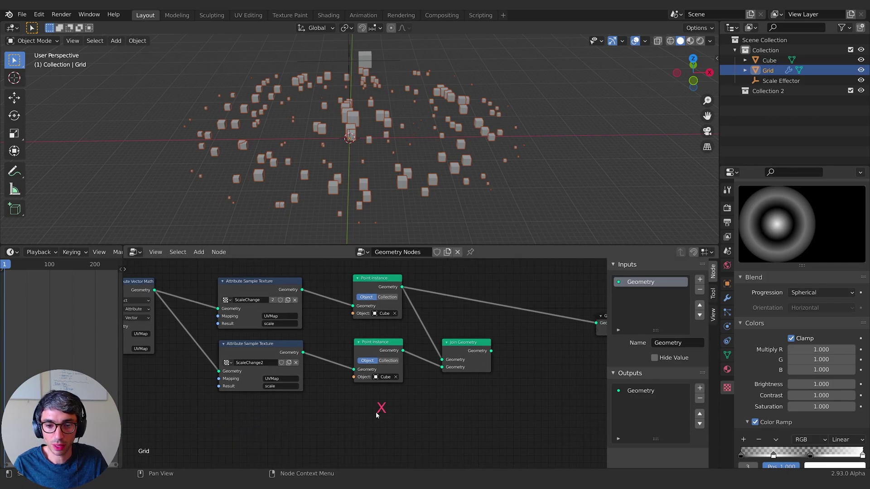
- Connect the Join Geometry node to the Group Output in place of the direct Point Instance link
{"action": "middle_click_drag", "start_coordinate": [498, 349], "coordinate": [362, 354]}
{"action": "left_click_drag", "start_coordinate": [352, 356], "coordinate": [462, 329]}
{"action": "mouse_move", "coordinate": [319, 409]}
{"action": "middle_mouse_down"}
{"action": "mouse_move", "coordinate": [471, 394]}
{"action": "mouse_move", "coordinate": [333, 415]}
{"action": "middle_mouse_up"}
{"action": "middle_click_drag", "start_coordinate": [281, 365], "coordinate": [288, 359]}
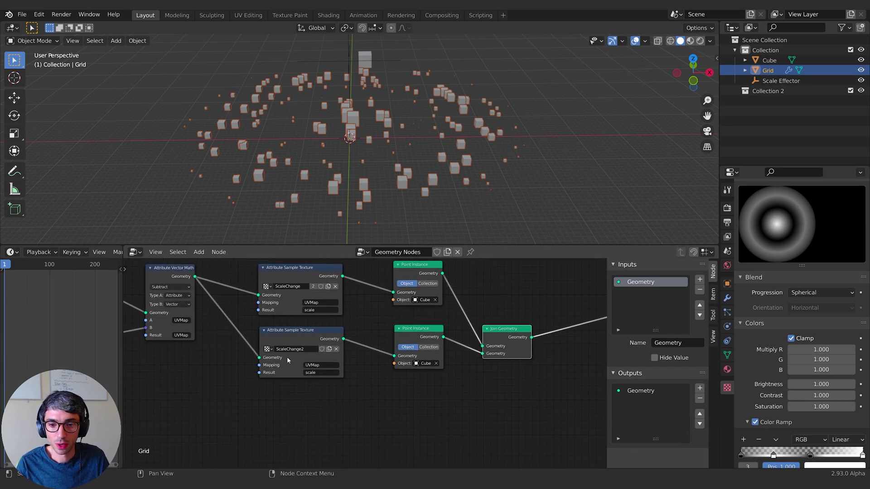
- Show the ScaleChange2 texture's settings and make it a Blend texture with Spherical progression
{"action": "left_click", "coordinate": [292, 338]}
{"action": "scroll", "coordinate": [771, 306], "scroll_direction": "up", "scroll_amount": 4}
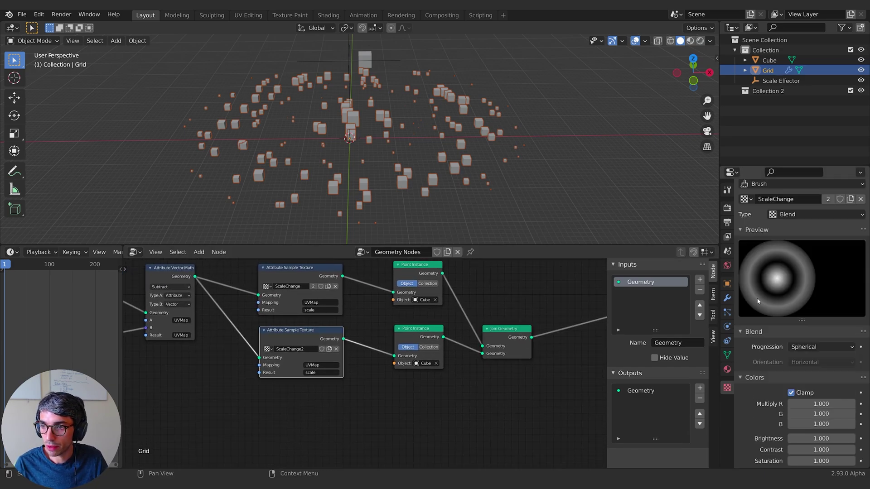
{"action": "left_click", "coordinate": [745, 221]}
{"action": "left_click", "coordinate": [692, 257]}
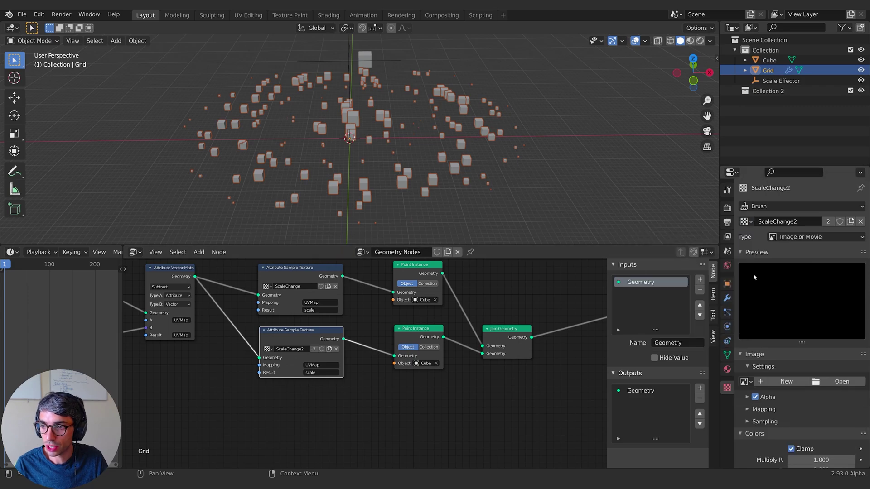
{"action": "left_click", "coordinate": [770, 237]}
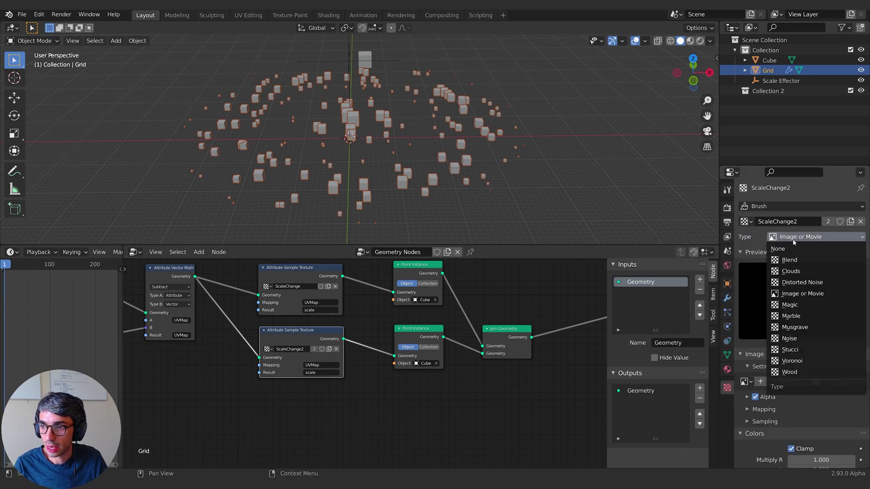
{"action": "left_click", "coordinate": [795, 264]}
{"action": "left_click", "coordinate": [808, 368]}
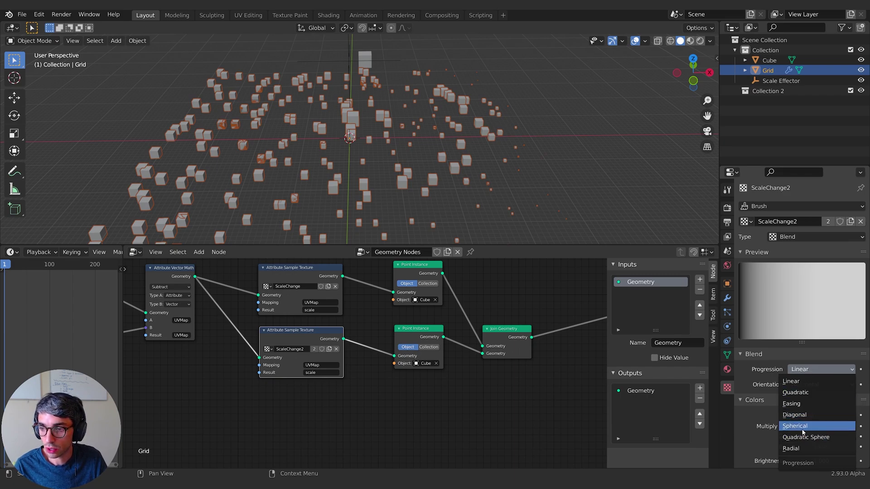
{"action": "left_click", "coordinate": [795, 426]}
- Enable the Color Ramp of the ScaleChange2 texture and expand its controls
{"action": "scroll", "coordinate": [774, 424], "scroll_direction": "down", "scroll_amount": 3}
{"action": "scroll", "coordinate": [774, 426], "scroll_direction": "down", "scroll_amount": 1}
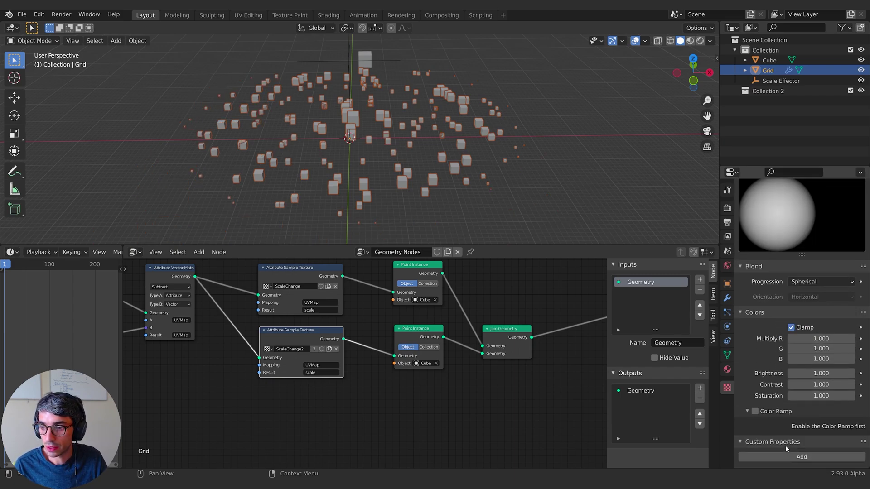
{"action": "left_click", "coordinate": [748, 412]}
{"action": "left_click", "coordinate": [755, 429]}
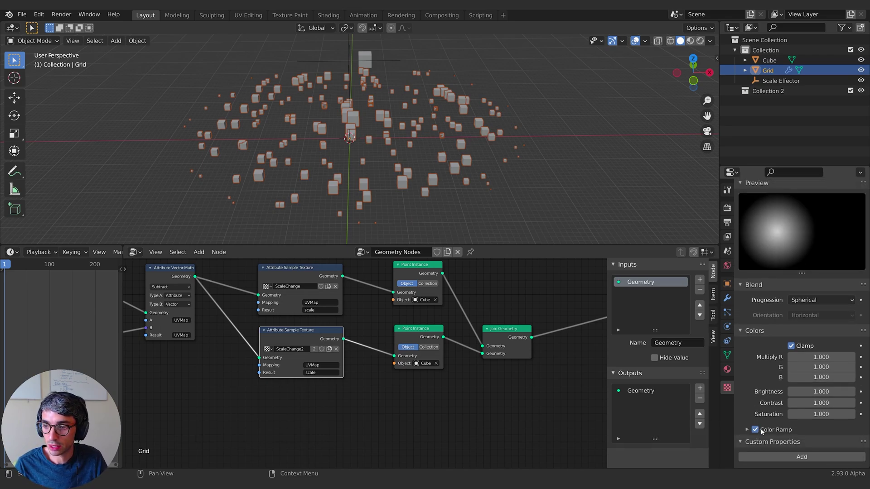
{"action": "left_click", "coordinate": [780, 428]}
{"action": "scroll", "coordinate": [780, 428], "scroll_direction": "down", "scroll_amount": 3}
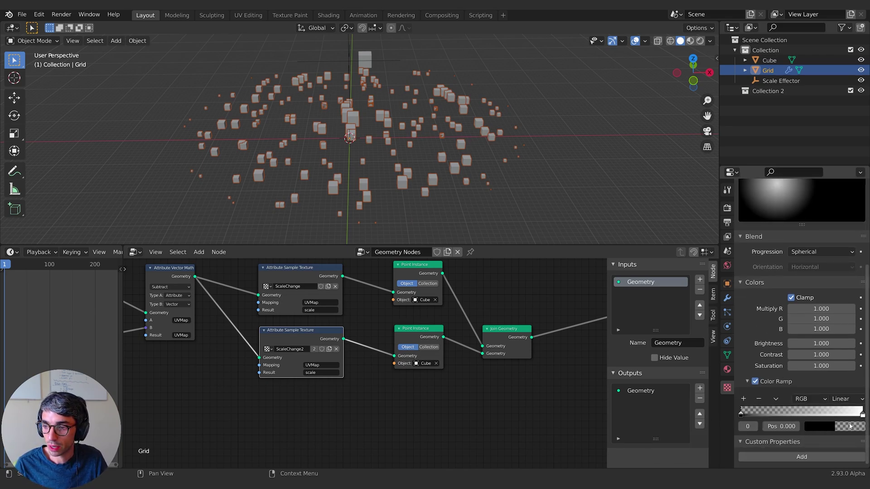
- Try a B value of 50 on the ScaleChange2 Color Ramp's white end stop and settle on 20
{"action": "left_click", "coordinate": [834, 426]}
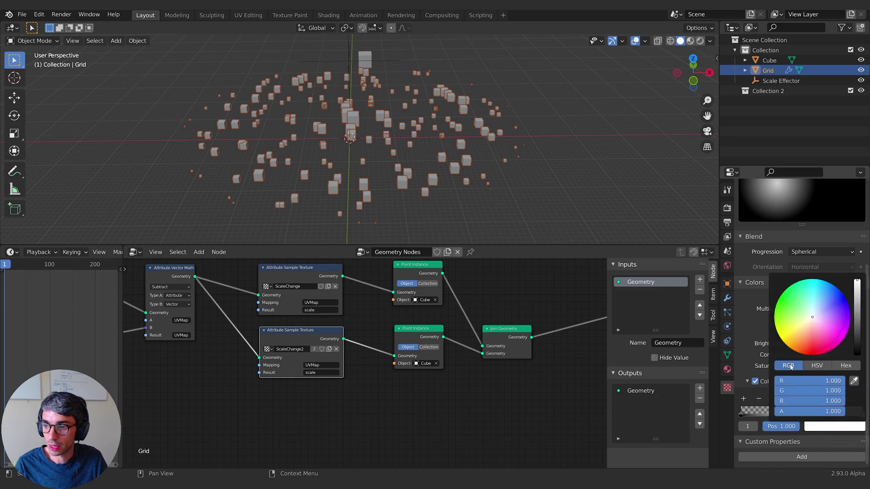
{"action": "left_click", "coordinate": [800, 402]}
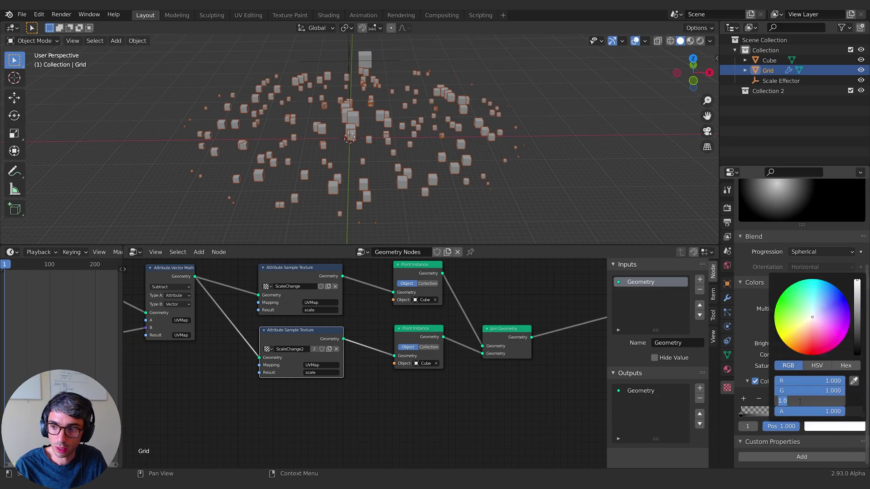
{"action": "key", "text": "Return"}
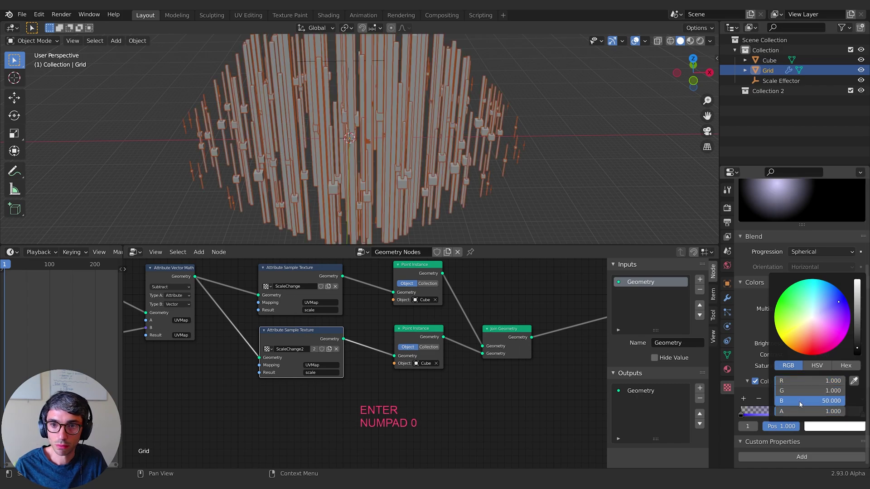
{"action": "type", "text": "2"}
{"action": "key", "text": "Return"}
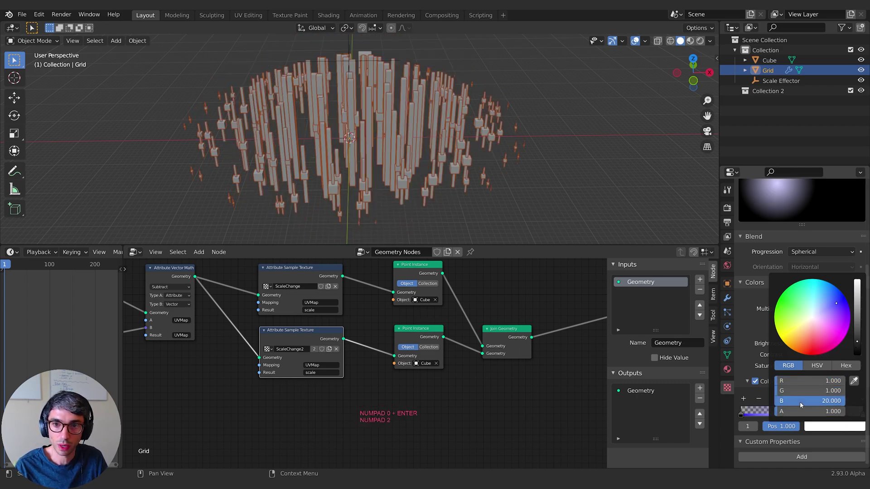
- Narrow the ScaleChange2 Color Ramp by moving its black stop to about 0.55 and its white stop to 0.758
{"action": "middle_click_drag", "start_coordinate": [429, 212], "coordinate": [402, 167]}
{"action": "left_click_drag", "start_coordinate": [740, 414], "coordinate": [803, 413]}
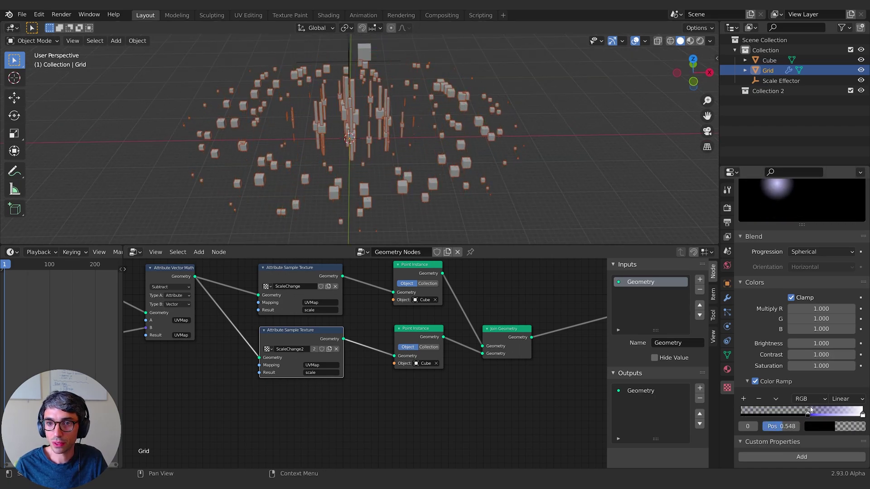
{"action": "left_click_drag", "start_coordinate": [862, 414], "coordinate": [833, 413]}
{"action": "middle_click_drag", "start_coordinate": [453, 199], "coordinate": [404, 55]}
{"action": "left_click", "coordinate": [397, 61]}
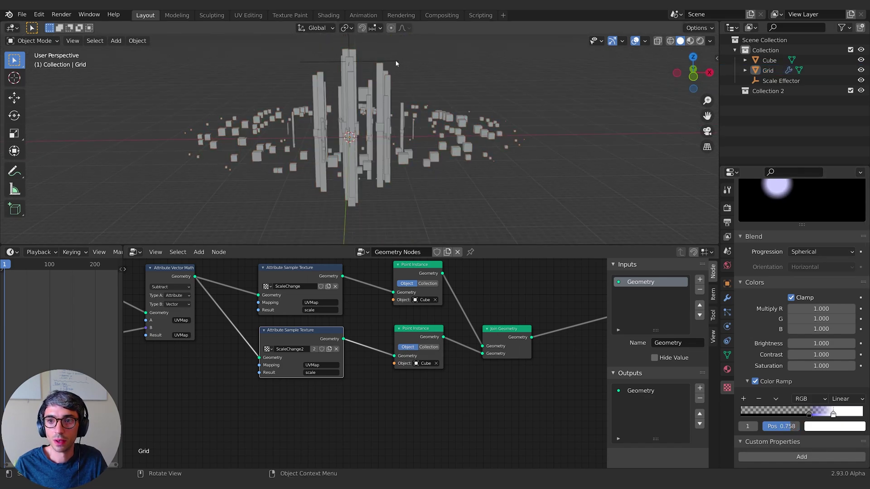
- Move the Scale Effector within the YZ plane and save the file
{"action": "left_click", "coordinate": [763, 82]}
{"action": "middle_click_drag", "start_coordinate": [471, 86], "coordinate": [450, 105]}
{"action": "key", "text": "g"}
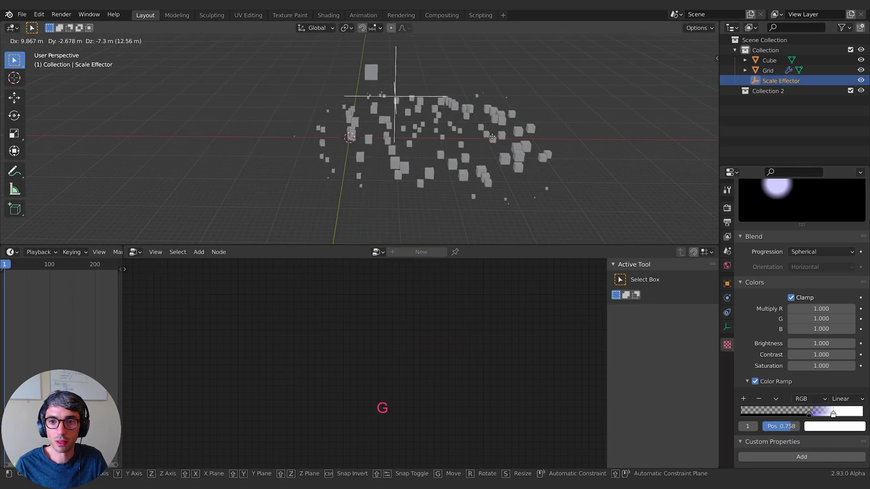
{"action": "key", "text": "shift+x"}
{"action": "left_click", "coordinate": [515, 97]}
{"action": "middle_click_drag", "start_coordinate": [514, 97], "coordinate": [527, 172], "text": "shift"}
{"action": "middle_click_drag", "start_coordinate": [503, 208], "coordinate": [499, 190]}
{"action": "scroll", "coordinate": [497, 183], "scroll_direction": "down", "scroll_amount": 3}
{"action": "left_click", "coordinate": [494, 147]}
{"action": "key", "text": "ctrl+s"}
- Add a UV sphere at the world origin and scale it up uniformly by about 45.6
{"action": "key", "text": "shift+a"}
{"action": "mouse_move", "coordinate": [420, 131]}
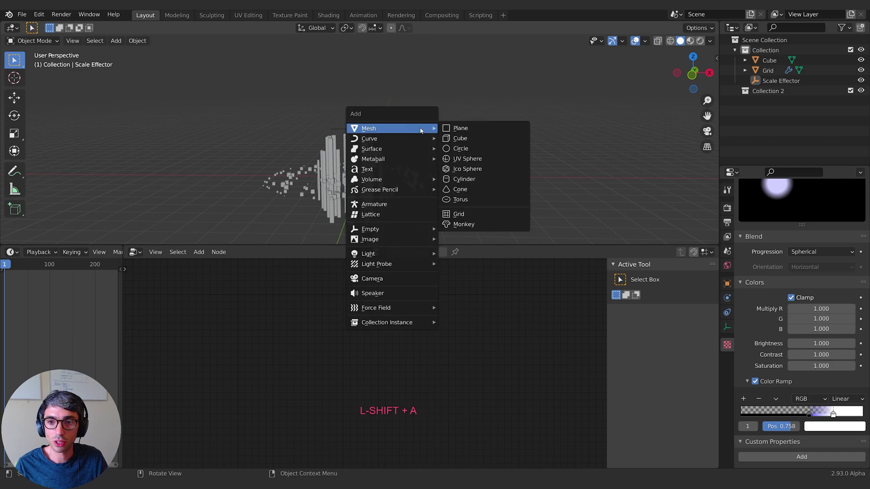
{"action": "left_click", "coordinate": [495, 164]}
{"action": "key", "text": "s"}
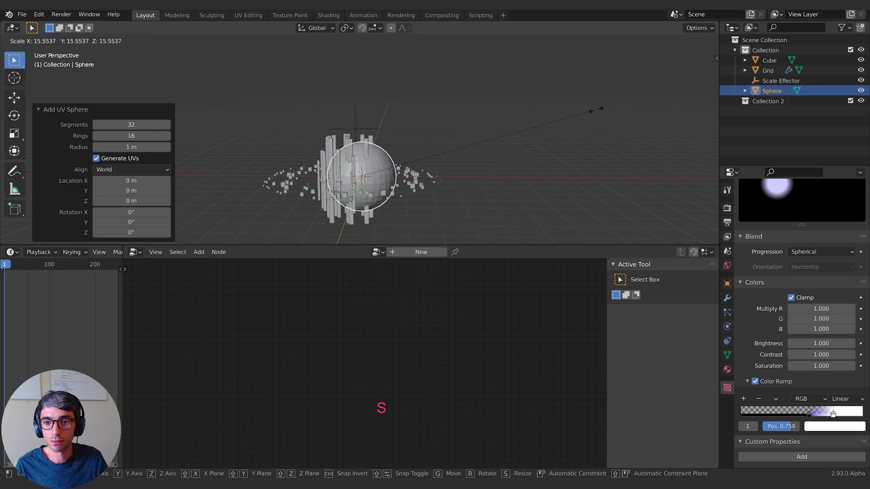
{"action": "left_click", "coordinate": [314, 206]}
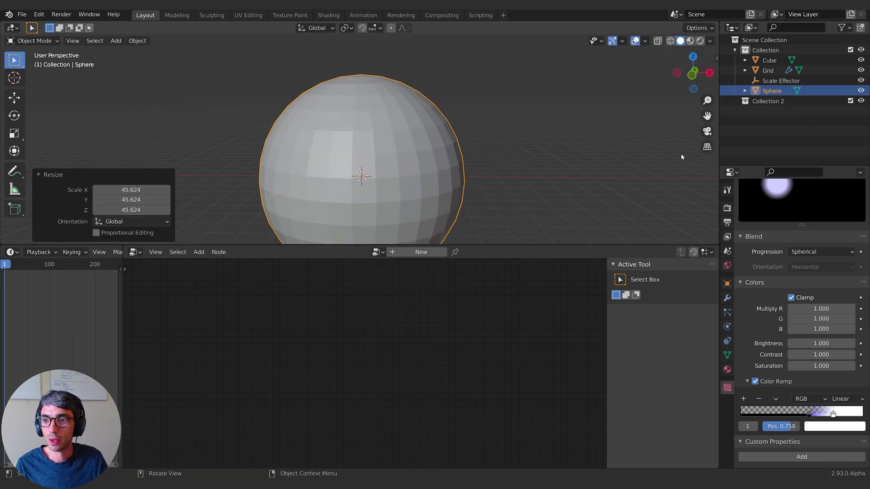
- Give the sphere a geometry node tree and assign the grid's existing Geometry Nodes group to it
{"action": "left_click", "coordinate": [408, 252]}
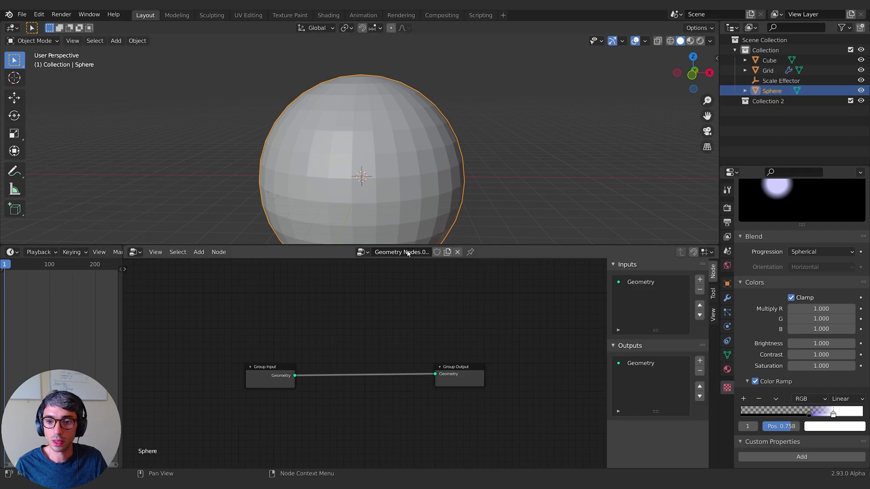
{"action": "left_click", "coordinate": [361, 252]}
{"action": "left_click", "coordinate": [385, 267]}
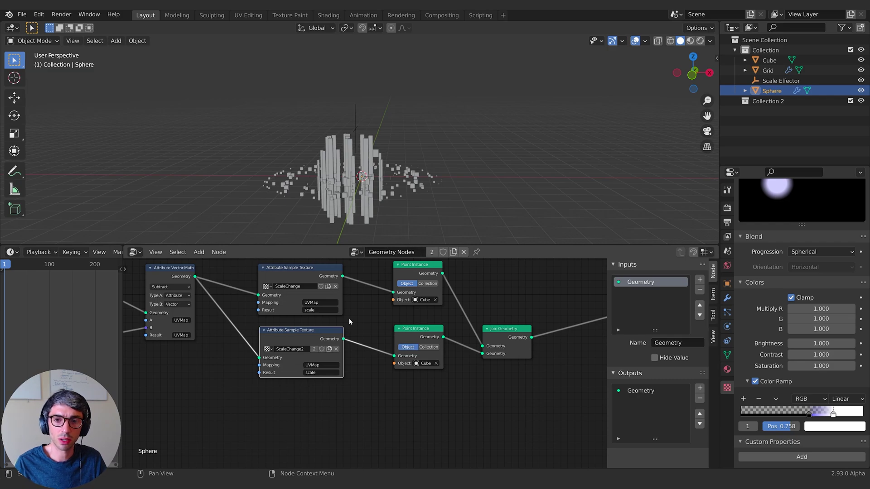
{"action": "middle_click_drag", "start_coordinate": [497, 295], "coordinate": [506, 327]}
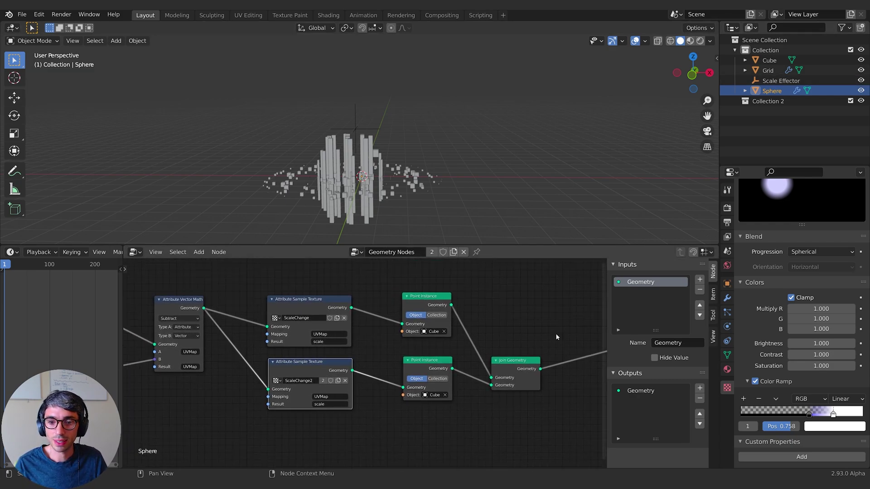
- Rename the shared node group as Effector System
{"action": "left_click", "coordinate": [398, 252]}
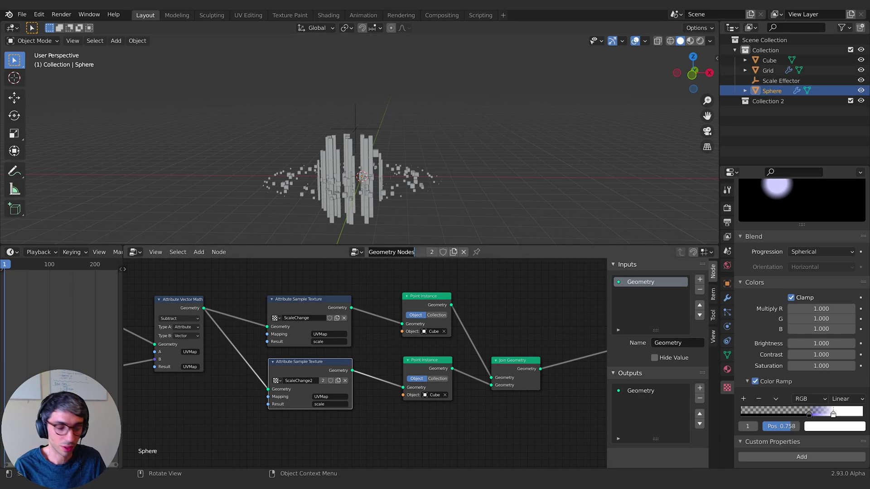
{"action": "type", "text": "SCa"}
{"action": "key", "text": "BackSpace"}
{"action": "key", "text": "BackSpace"}
{"action": "type", "text": "cale"}
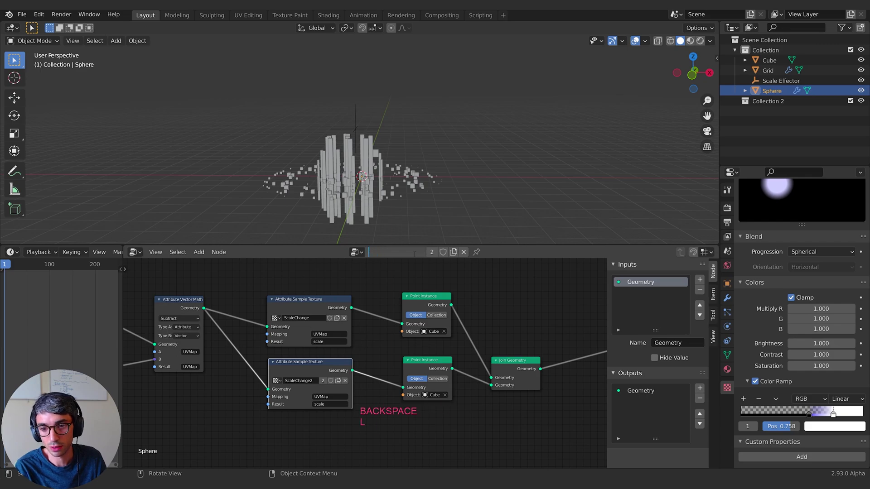
{"action": "type", "text": "Effector System"}
{"action": "key", "text": "Return"}
- Move the Scale Effector about 15.6 m in X, -5 m in Y and -44.5 m in Z, and readjust its position inside the sphere
{"action": "left_click", "coordinate": [761, 84]}
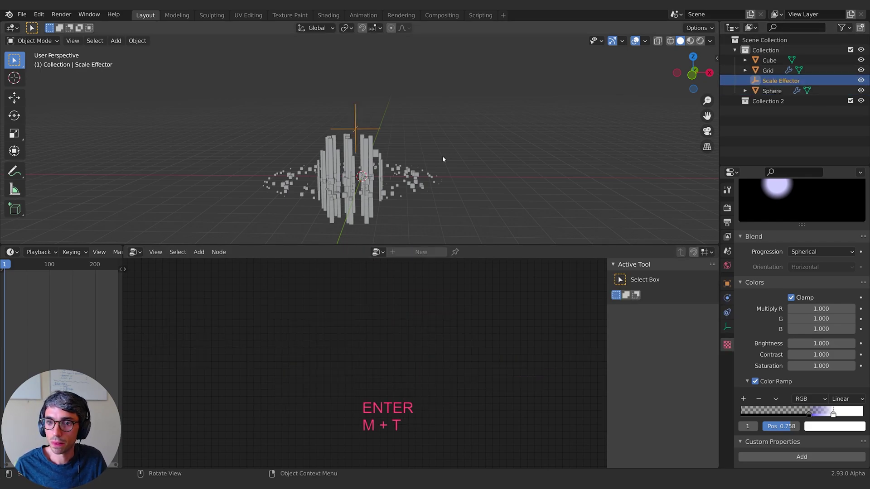
{"action": "key", "text": "g"}
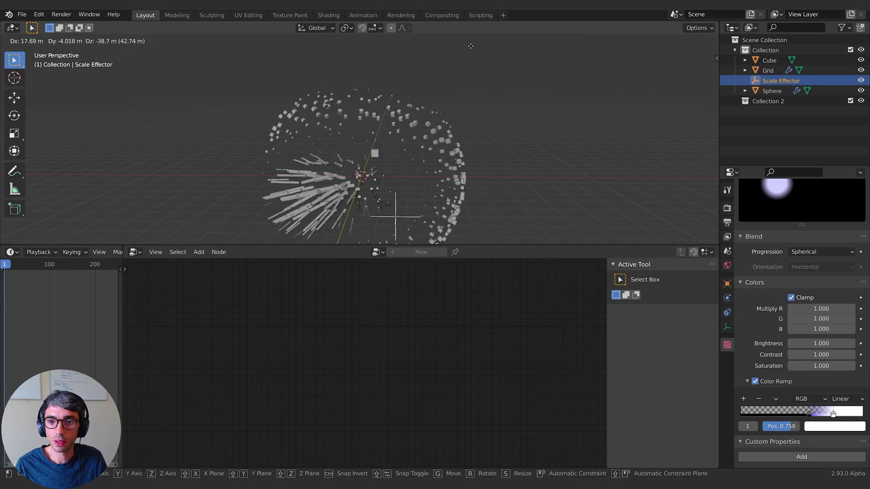
{"action": "left_click", "coordinate": [468, 54]}
{"action": "middle_click_drag", "start_coordinate": [470, 121], "coordinate": [330, 82], "text": "shift"}
{"action": "key", "text": "g"}
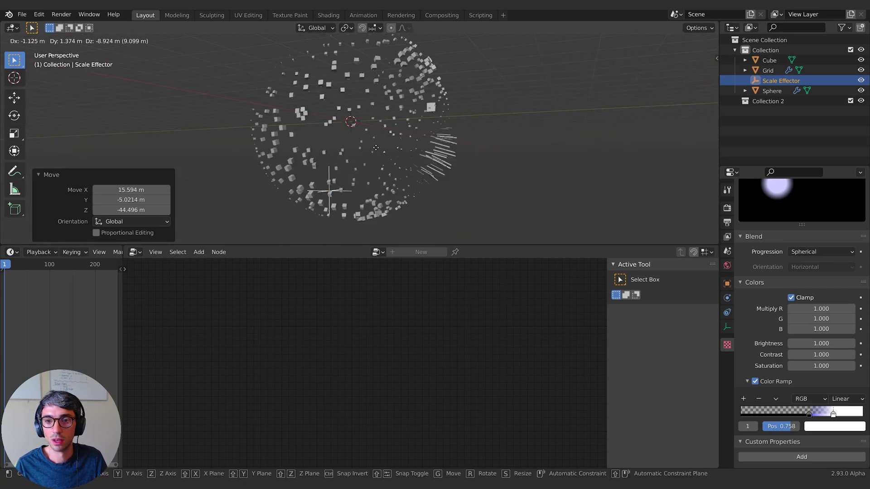
{"action": "left_click", "coordinate": [339, 118]}
- Select the sphere and raise the maximum density of its Point Distribute node to 106.6
{"action": "left_click", "coordinate": [339, 118]}
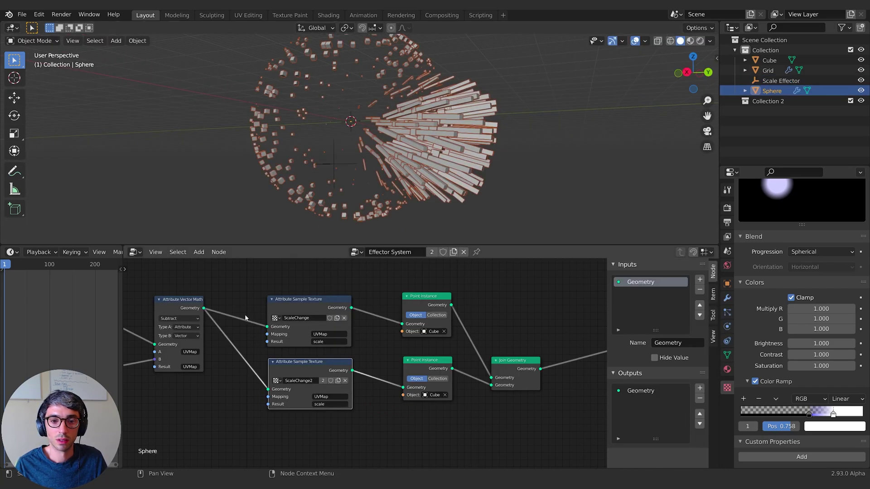
{"action": "scroll", "coordinate": [252, 344], "scroll_direction": "up", "scroll_amount": 3}
{"action": "left_click_drag", "start_coordinate": [252, 348], "coordinate": [299, 347]}
- Shift the Scale Effector several times inside the denser sphere to vary which cubes it stretches
{"action": "key", "text": "g"}
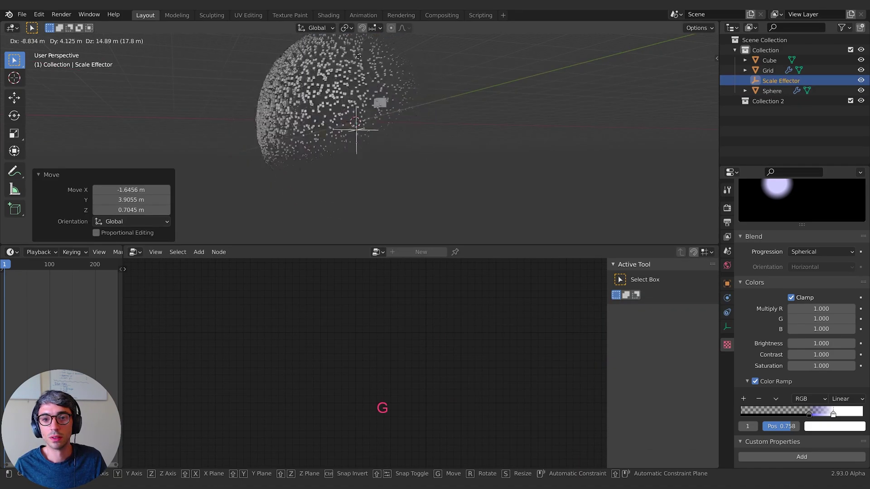
{"action": "left_click", "coordinate": [395, 103]}
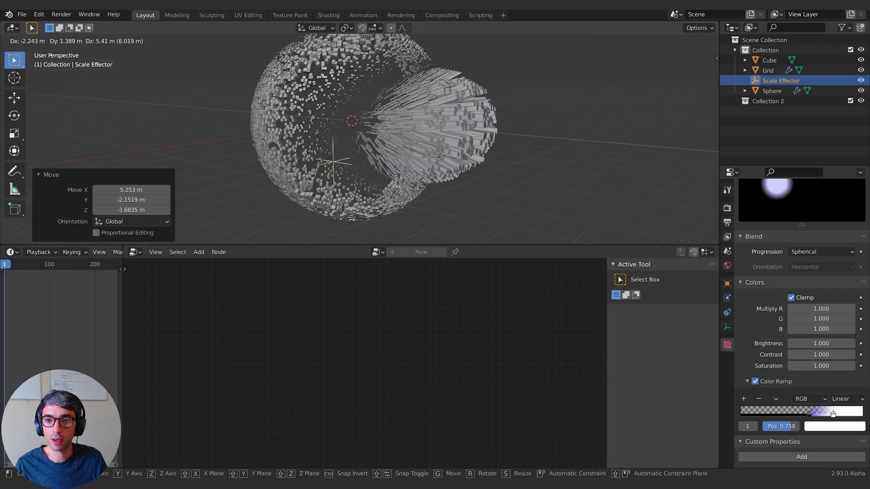
{"action": "key", "text": "g"}
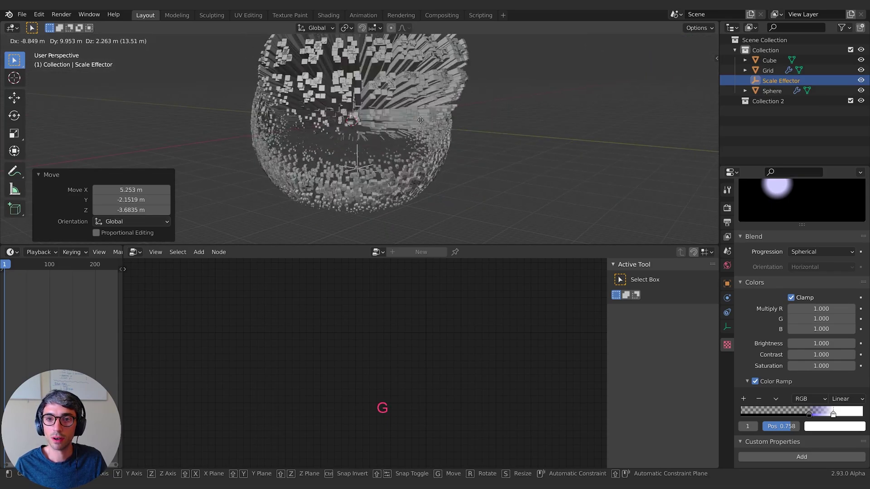
{"action": "left_click", "coordinate": [449, 114]}
{"action": "middle_click_drag", "start_coordinate": [448, 114], "coordinate": [391, 137]}
{"action": "left_click", "coordinate": [400, 165]}
{"action": "left_click", "coordinate": [422, 181]}
- Move the ScaleChange2 sample texture node and its Point Instance node well below the ScaleChange branch
{"action": "left_click", "coordinate": [394, 228]}
{"action": "middle_click_drag", "start_coordinate": [544, 309], "coordinate": [403, 305]}
{"action": "left_click_drag", "start_coordinate": [372, 373], "coordinate": [362, 419]}
{"action": "left_click_drag", "start_coordinate": [462, 368], "coordinate": [468, 435]}
{"action": "middle_click_drag", "start_coordinate": [492, 416], "coordinate": [497, 377]}
{"action": "left_click_drag", "start_coordinate": [334, 386], "coordinate": [340, 427]}
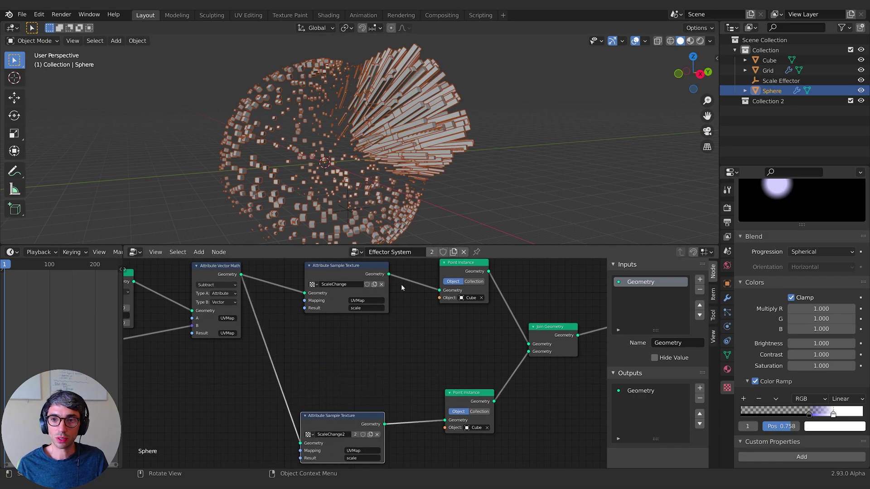
{"action": "left_click_drag", "start_coordinate": [460, 399], "coordinate": [460, 411]}
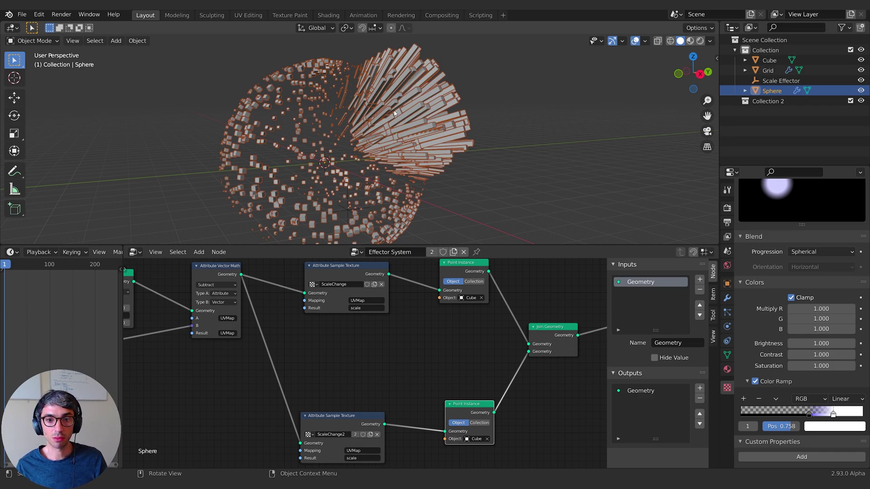
- Space out the upper Point Instance and the Join Geometry nodes to make room after the ScaleChange texture node
{"action": "middle_click_drag", "start_coordinate": [406, 132], "coordinate": [348, 161]}
{"action": "scroll", "coordinate": [348, 161], "scroll_direction": "up", "scroll_amount": 5}
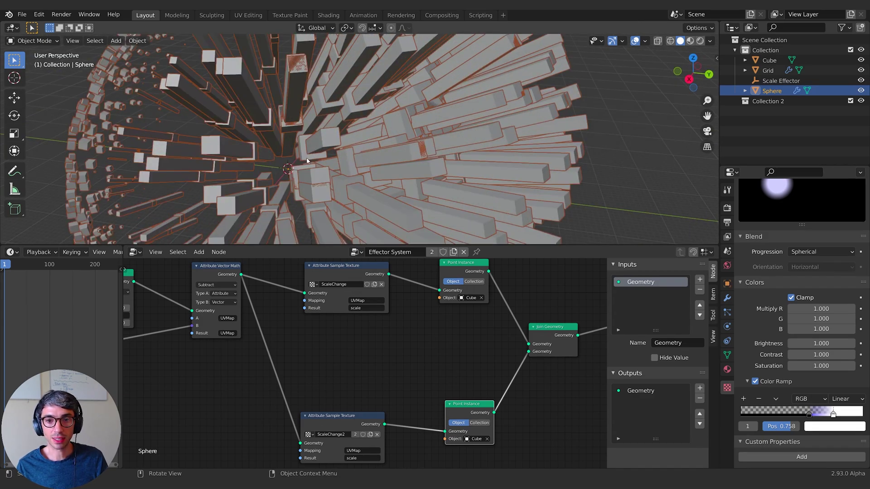
{"action": "scroll", "coordinate": [308, 161], "scroll_direction": "down", "scroll_amount": 8}
{"action": "middle_click_drag", "start_coordinate": [220, 376], "coordinate": [347, 377]}
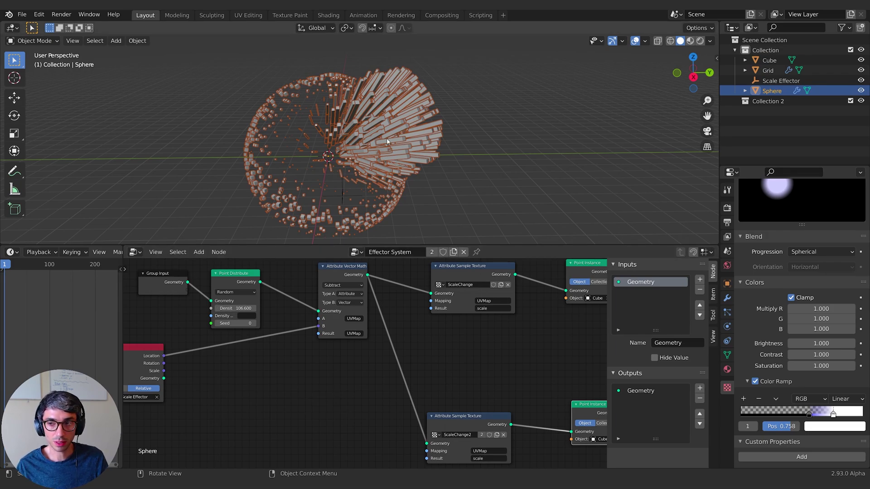
{"action": "middle_click_drag", "start_coordinate": [382, 142], "coordinate": [349, 155]}
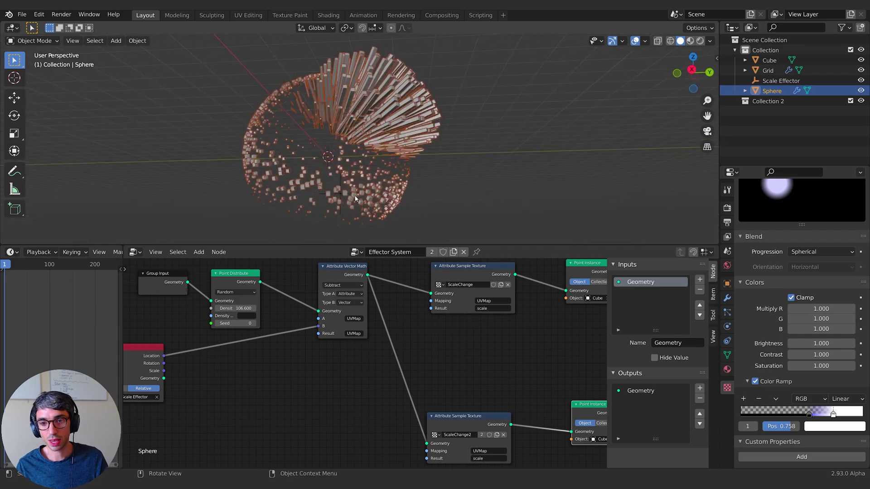
{"action": "middle_click_drag", "start_coordinate": [443, 157], "coordinate": [433, 161]}
{"action": "middle_click_drag", "start_coordinate": [601, 255], "coordinate": [365, 263]}
{"action": "left_click_drag", "start_coordinate": [362, 271], "coordinate": [419, 272]}
{"action": "left_click_drag", "start_coordinate": [452, 339], "coordinate": [524, 336]}
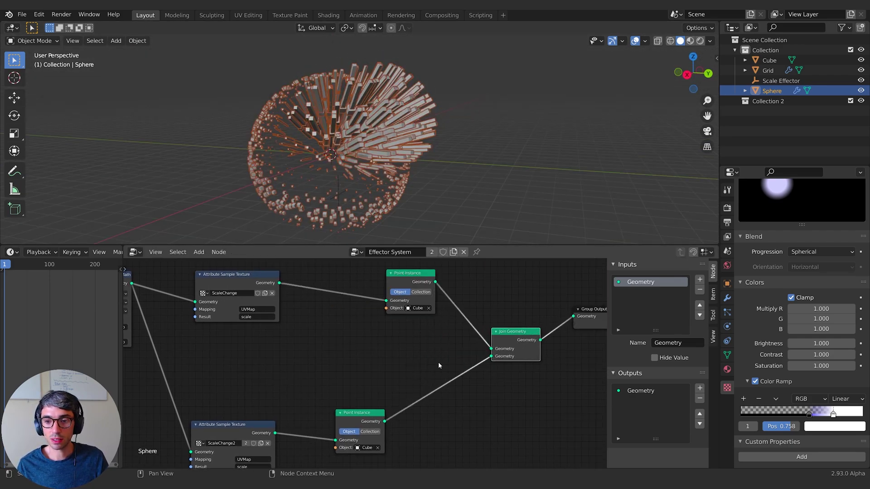
- Duplicate the ScaleChange Attribute Sample Texture node and insert the copy before the upper Point Instance node
{"action": "middle_click_drag", "start_coordinate": [261, 306], "coordinate": [309, 313]}
{"action": "key", "text": "shift+d"}
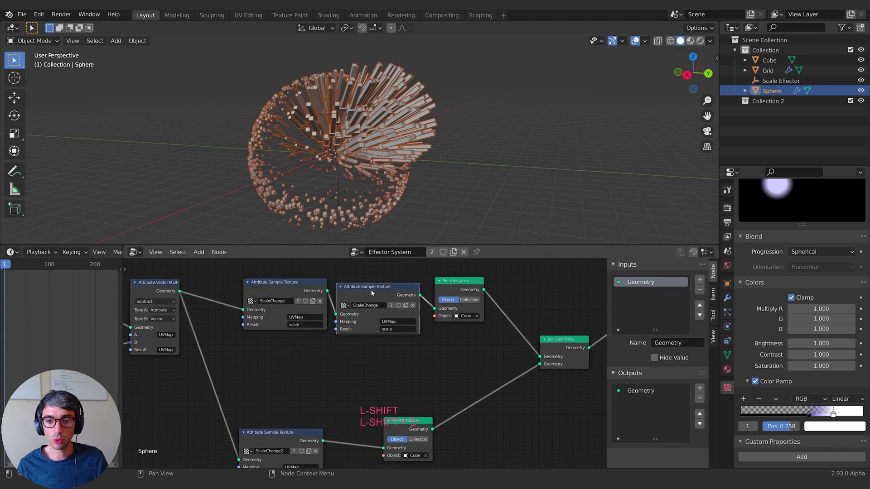
{"action": "left_click", "coordinate": [370, 292]}
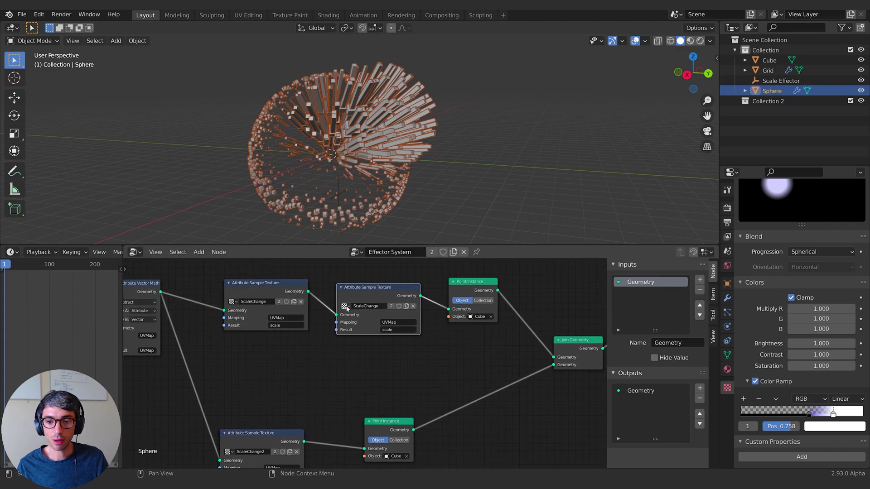
- Give the duplicated node its own texture named RotationChange and set its result attribute to rotation
{"action": "left_click", "coordinate": [406, 306]}
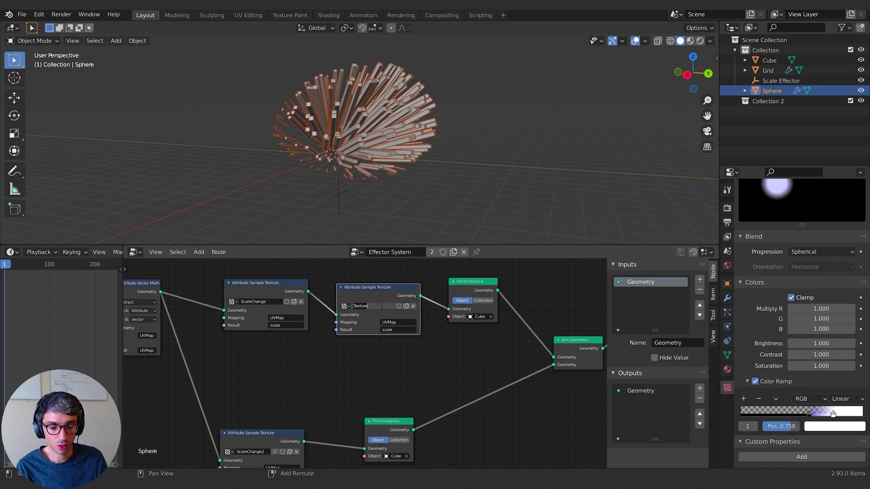
{"action": "type", "text": "nChange"}
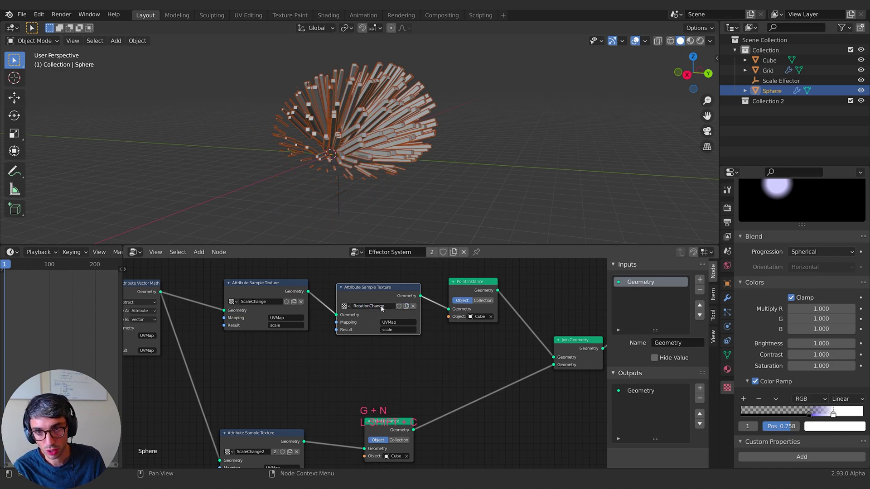
{"action": "key", "text": "Return"}
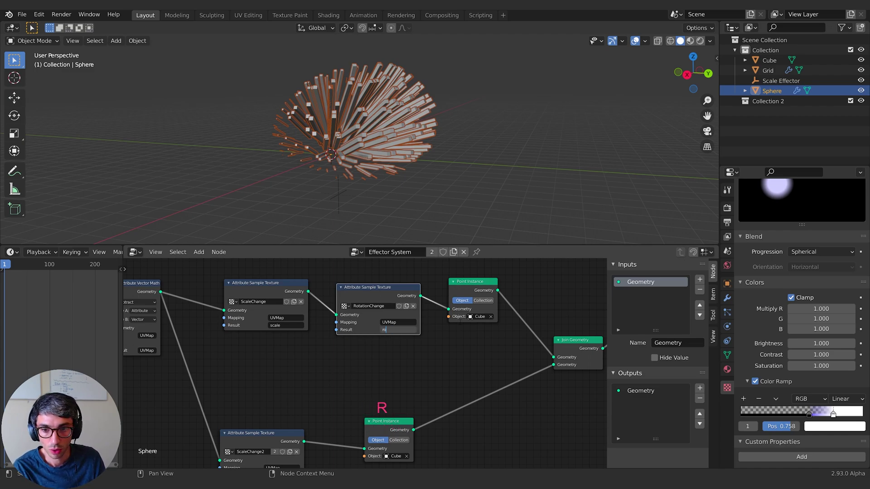
{"action": "type", "text": "rotation"}
{"action": "key", "text": "Return"}
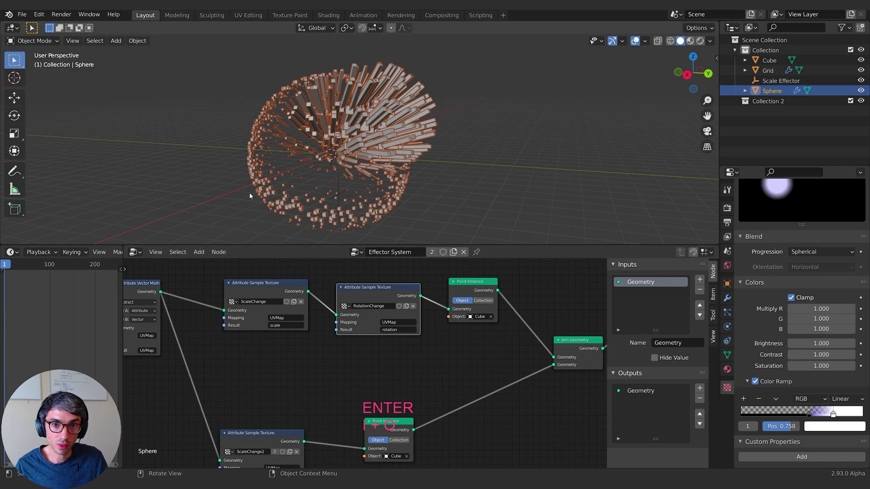
- Load the RotationChange texture into the texture properties for editing in place of ScaleChange2
{"action": "middle_click_drag", "start_coordinate": [274, 327], "coordinate": [252, 347]}
{"action": "middle_click_drag", "start_coordinate": [331, 316], "coordinate": [304, 323]}
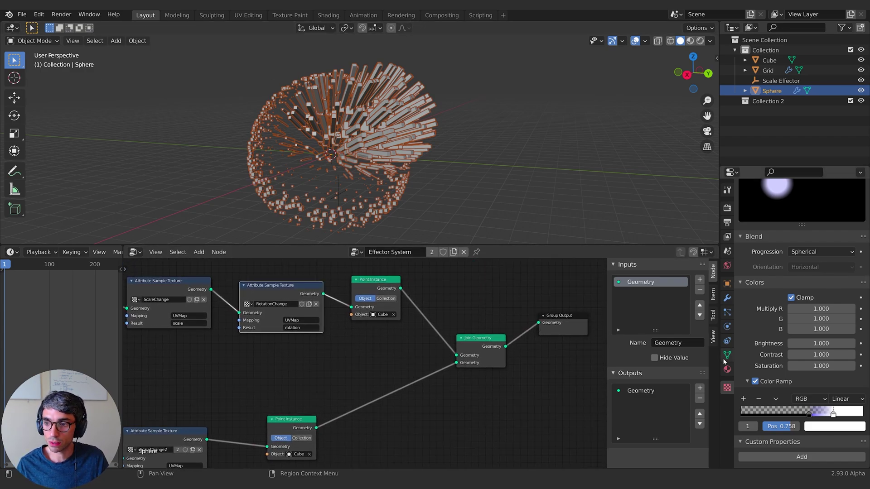
{"action": "scroll", "coordinate": [768, 241], "scroll_direction": "up", "scroll_amount": 5}
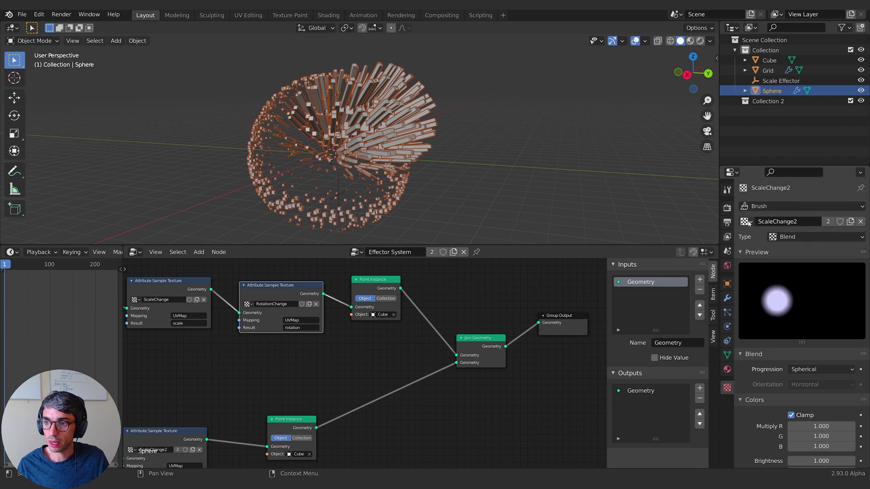
{"action": "left_click", "coordinate": [746, 221]}
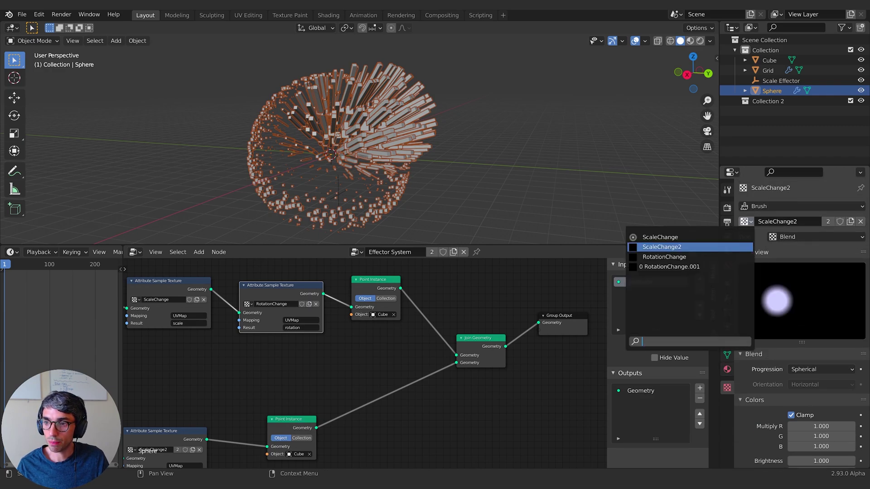
{"action": "left_click", "coordinate": [690, 258]}
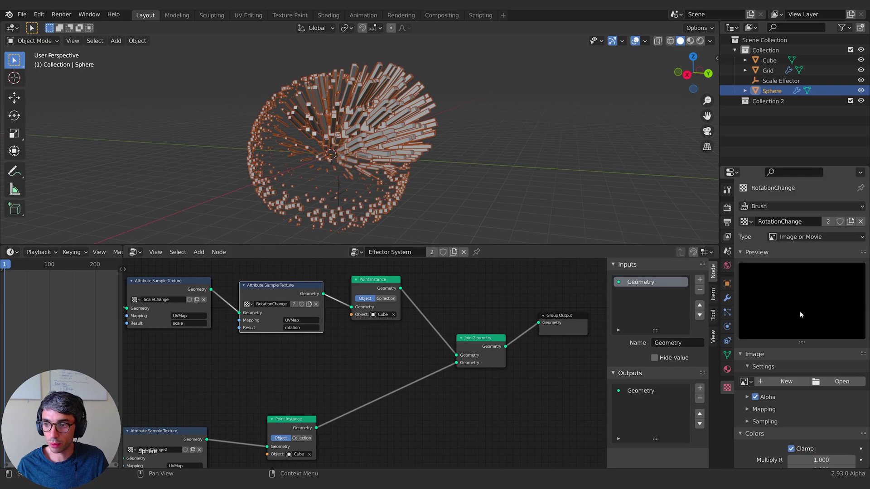
- Change the RotationChange texture to the Blend type with a Spherical progression
{"action": "left_click", "coordinate": [801, 236]}
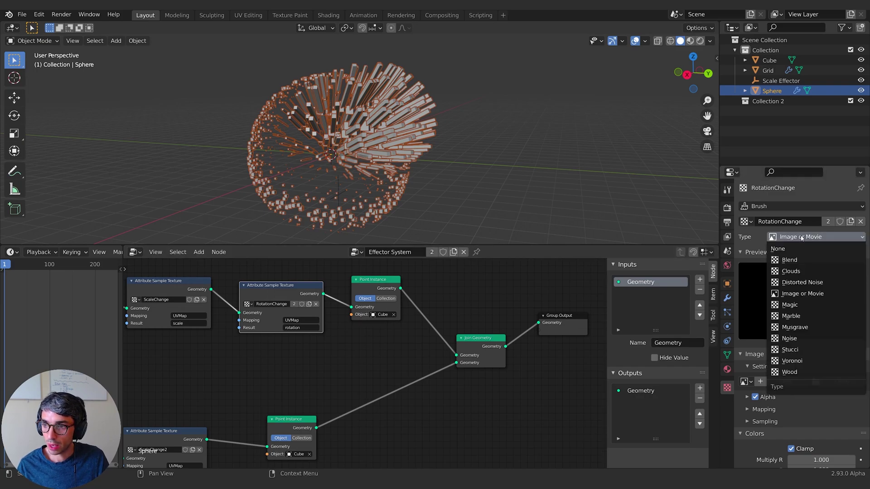
{"action": "left_click", "coordinate": [797, 260]}
{"action": "left_click", "coordinate": [811, 371]}
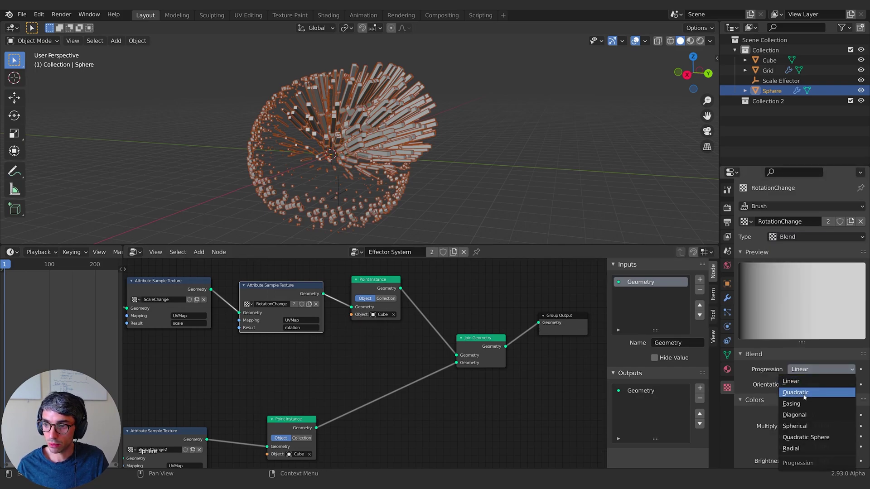
{"action": "left_click", "coordinate": [806, 426]}
{"action": "scroll", "coordinate": [344, 367], "scroll_direction": "down", "scroll_amount": 2}
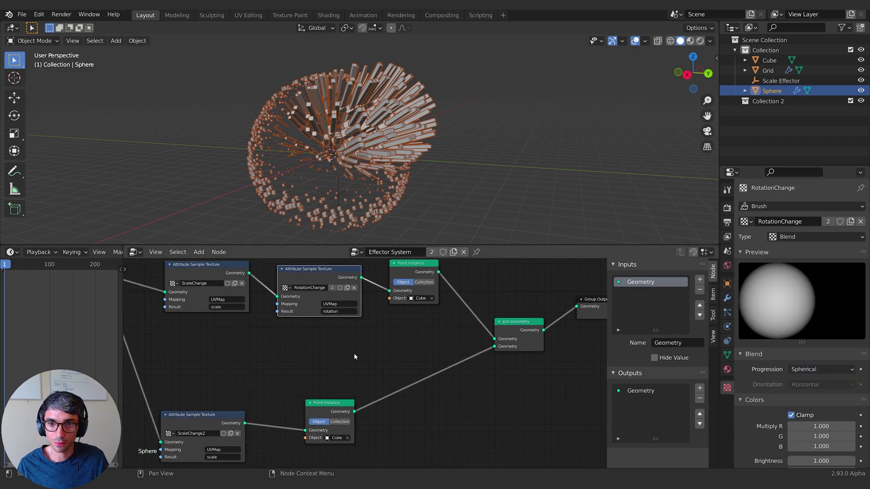
{"action": "middle_click_drag", "start_coordinate": [353, 101], "coordinate": [378, 103]}
{"action": "middle_click_drag", "start_coordinate": [444, 242], "coordinate": [446, 223], "text": "shift"}
{"action": "key", "text": "shift"}
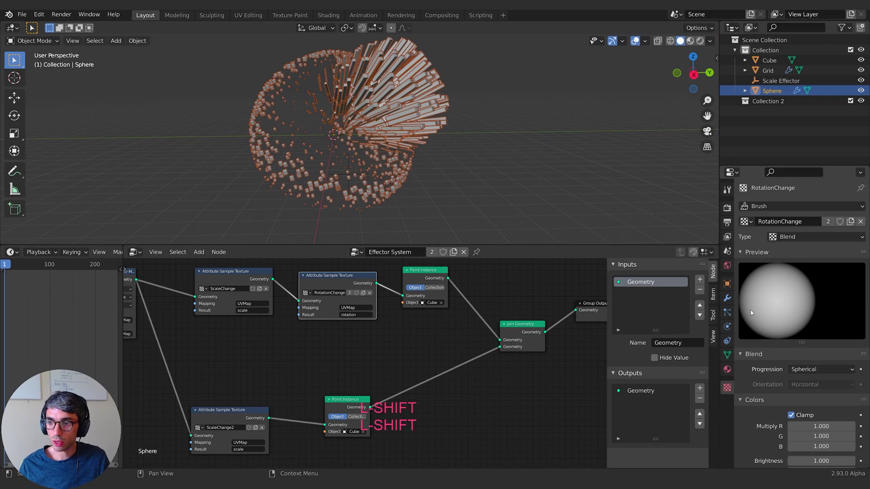
- Enable the RotationChange texture's color ramp and reverse it, placing the black stop at 0.992 and the white stop at 0.000
{"action": "scroll", "coordinate": [766, 362], "scroll_direction": "down", "scroll_amount": 4}
{"action": "left_click", "coordinate": [753, 408]}
{"action": "scroll", "coordinate": [856, 416], "scroll_direction": "down", "scroll_amount": 1}
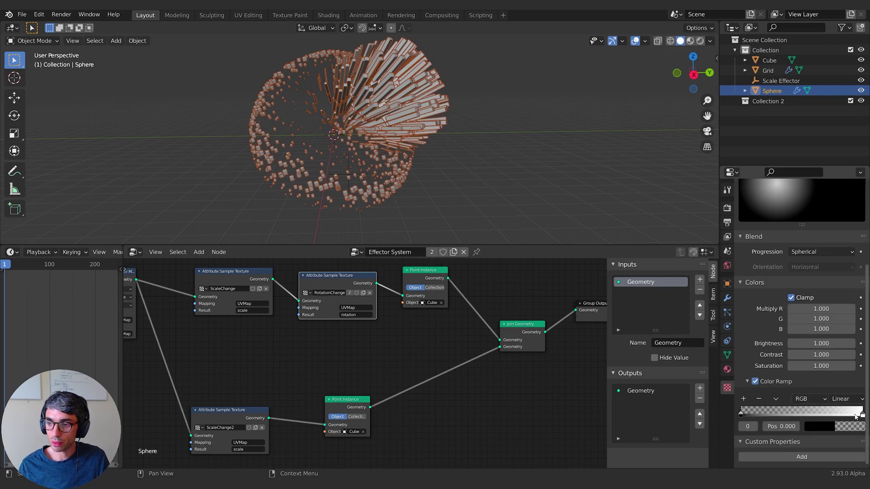
{"action": "left_click_drag", "start_coordinate": [745, 417], "coordinate": [858, 412]}
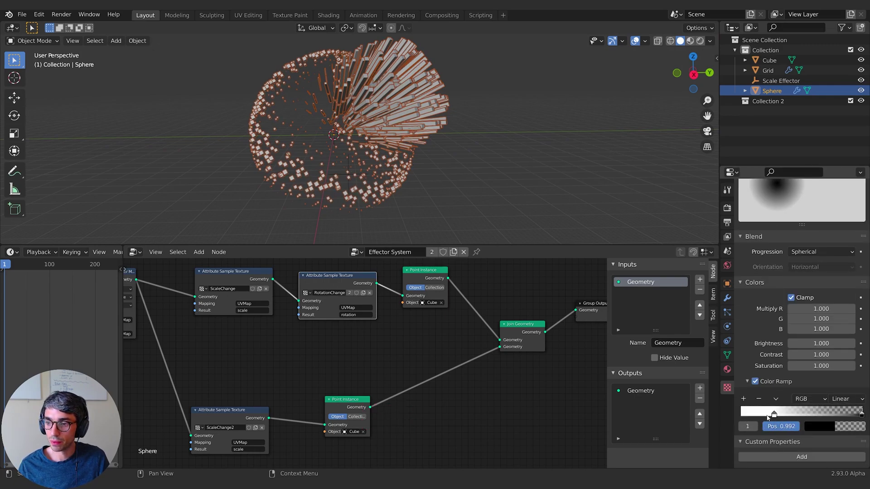
{"action": "left_click_drag", "start_coordinate": [728, 409], "coordinate": [725, 407]}
{"action": "middle_click_drag", "start_coordinate": [464, 183], "coordinate": [494, 173]}
{"action": "scroll", "coordinate": [475, 176], "scroll_direction": "up", "scroll_amount": 3}
{"action": "scroll", "coordinate": [476, 176], "scroll_direction": "down", "scroll_amount": 2}
{"action": "left_click", "coordinate": [842, 428]}
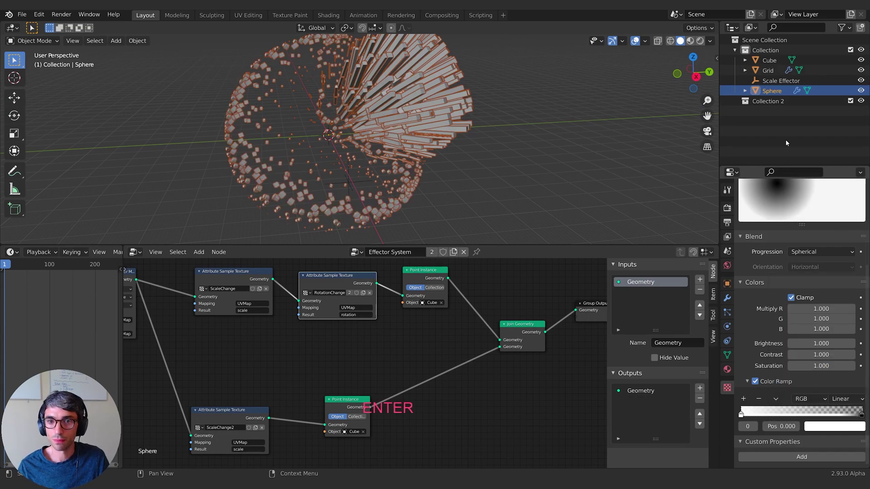
- Move the Scale Effector and resize the sphere to test how the instances' scale and rotation respond
{"action": "left_click", "coordinate": [757, 82]}
{"action": "key", "text": "g"}
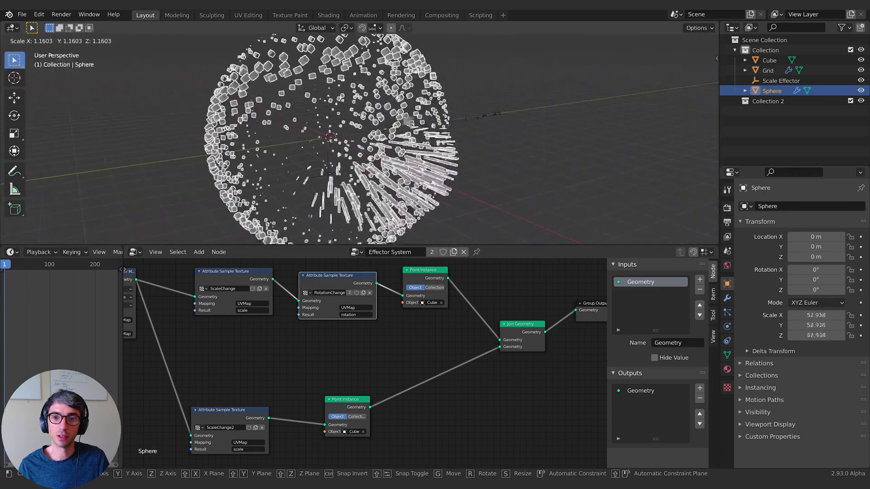
{"action": "left_click", "coordinate": [388, 127]}
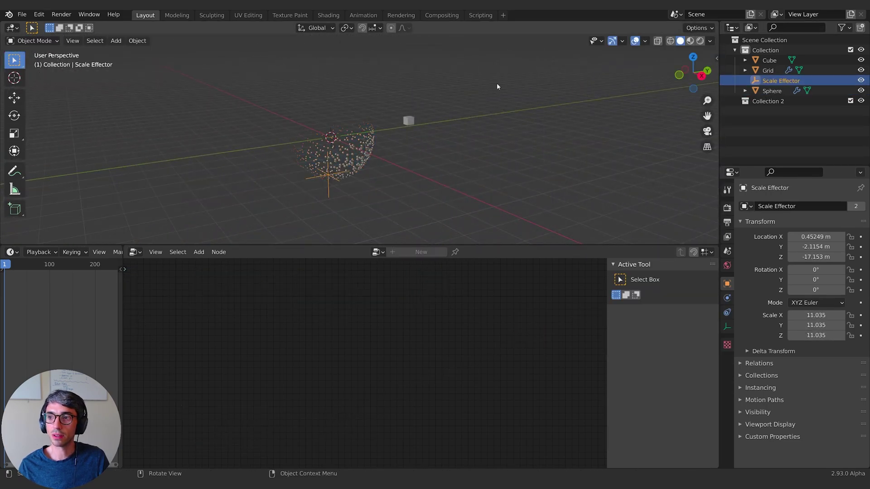
- Play back the animated Scale Effector and examine how the sphere's instances change from a closer angle
{"action": "key", "text": "space"}
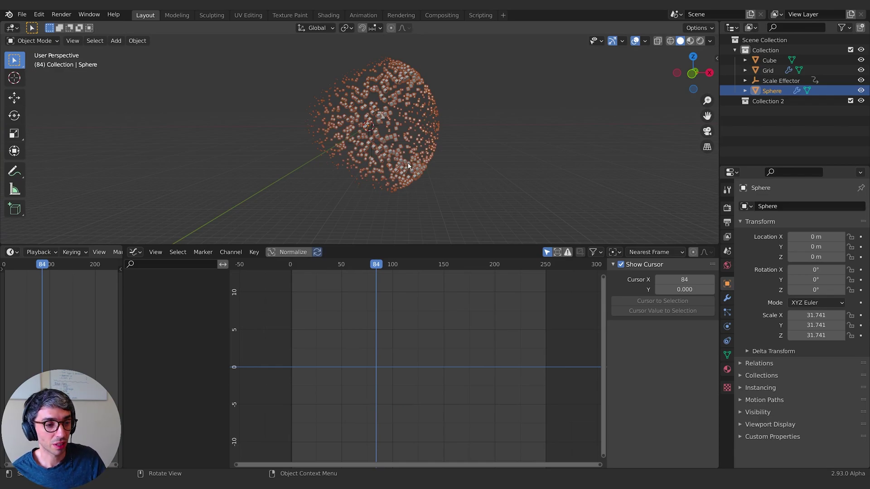
{"action": "scroll", "coordinate": [362, 155], "scroll_direction": "up", "scroll_amount": 3}
{"action": "middle_click_drag", "start_coordinate": [381, 145], "coordinate": [374, 181]}
{"action": "key", "text": "space"}
{"action": "key", "text": "space"}
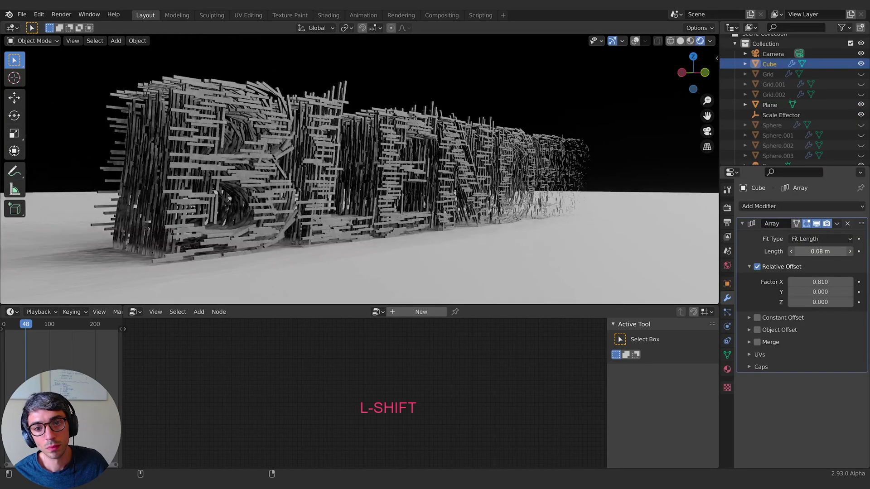
- Fine-tune the cube's Array modifier length and play back the effector animation on the BLENDER text
{"action": "mouse_move", "coordinate": [820, 251]}
{"action": "left_mouse_down", "text": "shift"}
{"action": "mouse_move", "coordinate": [796, 251]}
{"action": "mouse_move", "coordinate": [819, 252]}
{"action": "left_mouse_up", "text": "shift"}
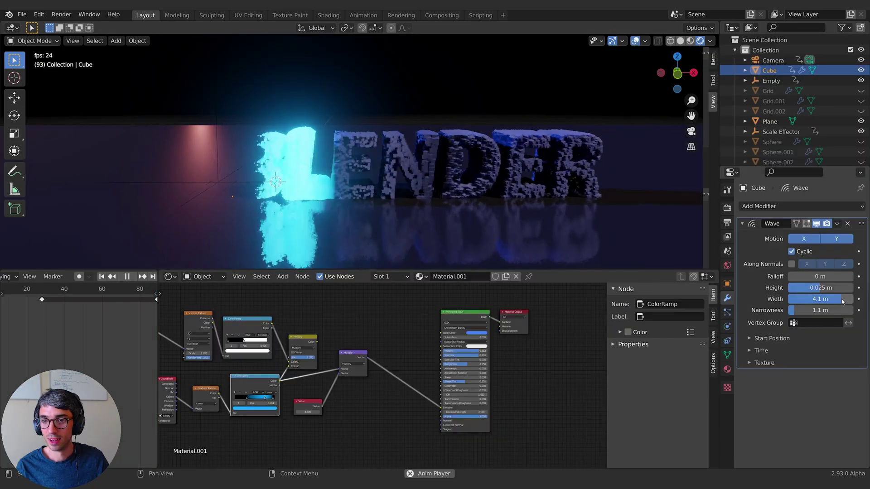
{"action": "key", "text": "space"}
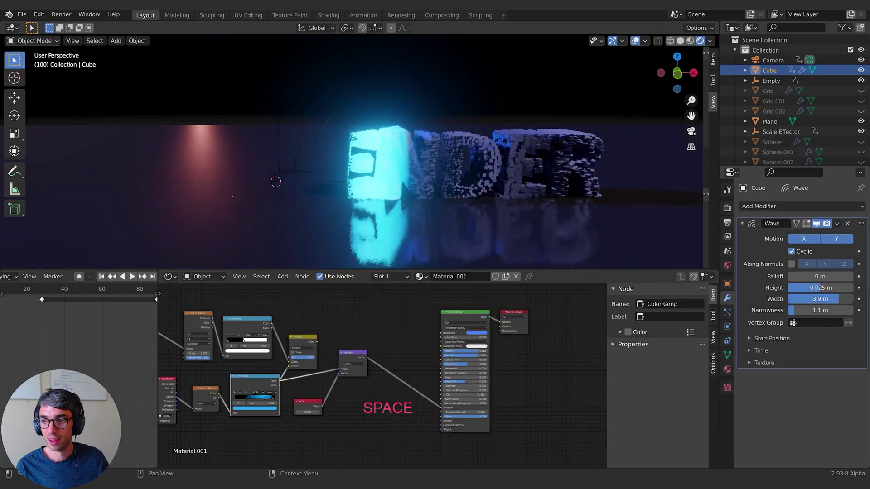
{"action": "key", "text": "space"}
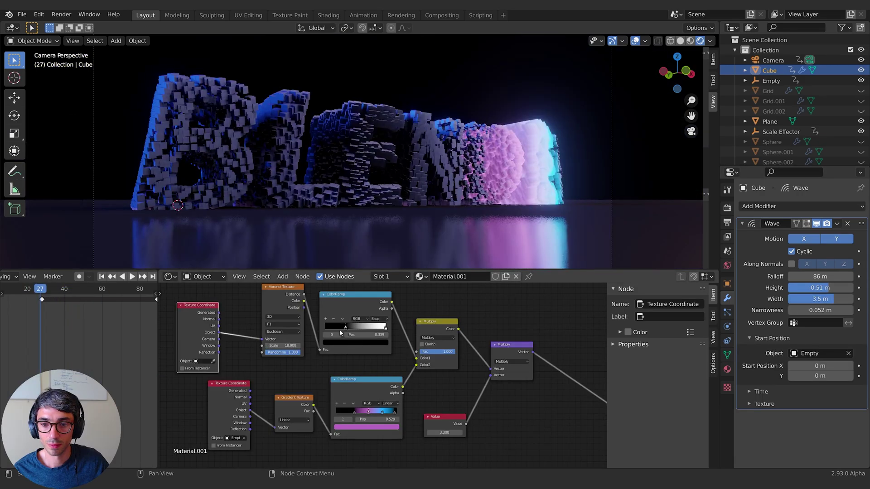
{"action": "key", "text": "space"}
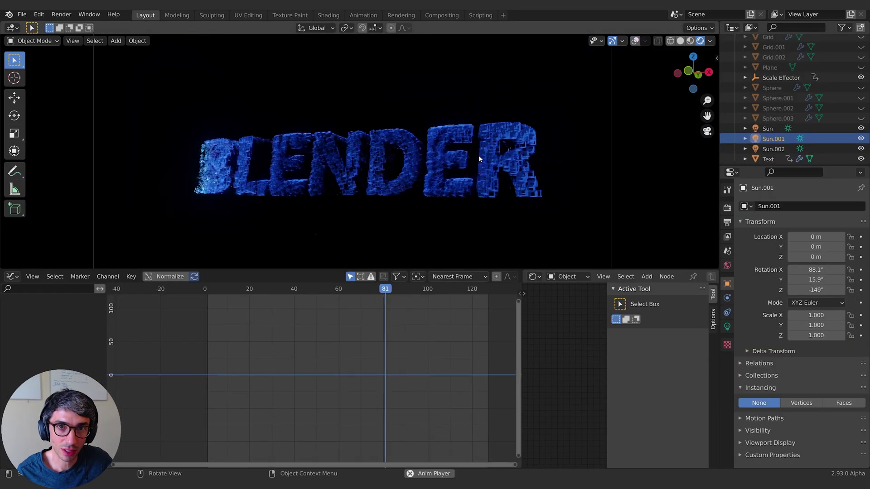